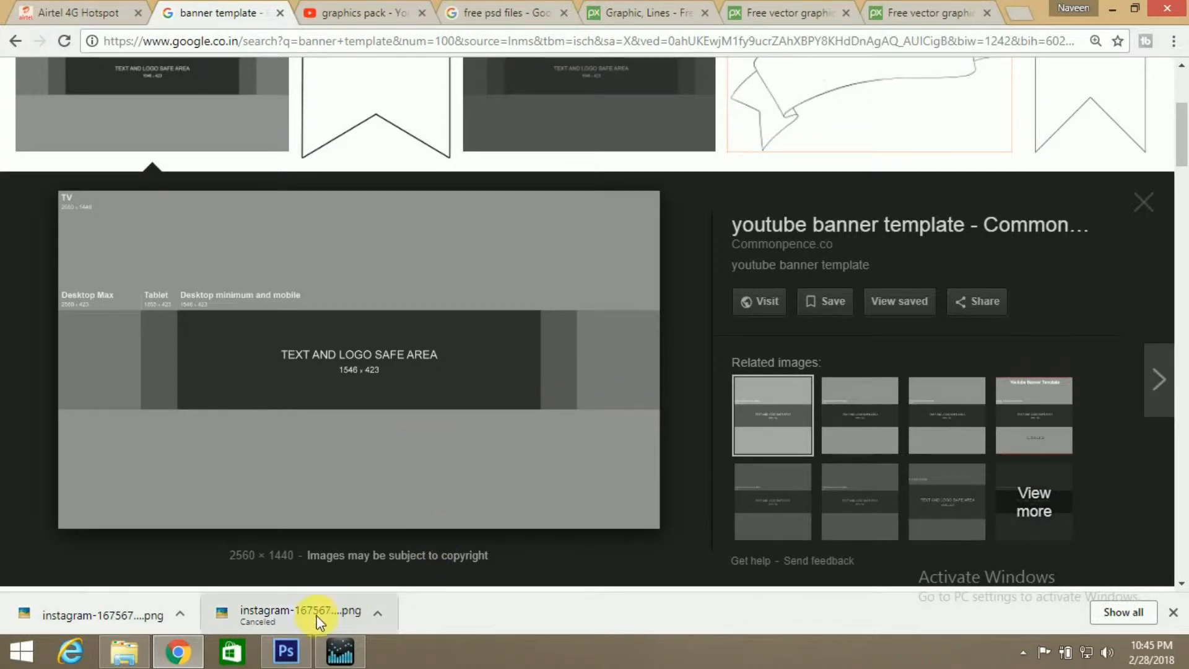
Switch to Photoshop and place the "bannner template" file from the Desktop's zutube folder into the Untitled-1 canvas
left_click(285, 650)
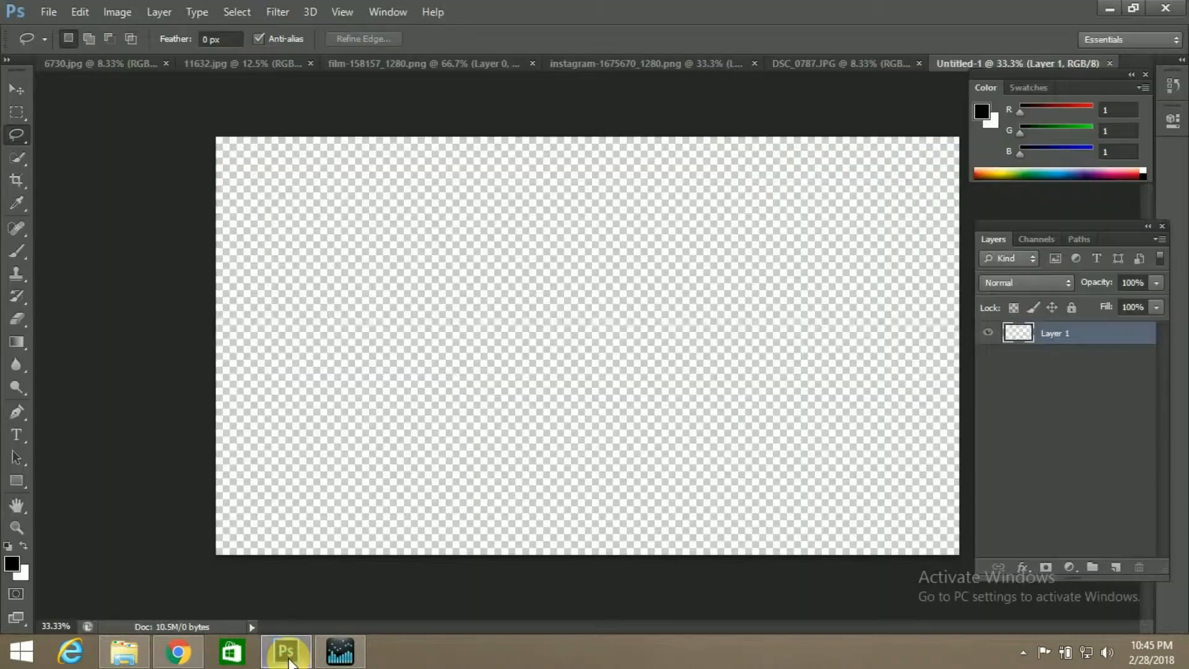
left_click(46, 11)
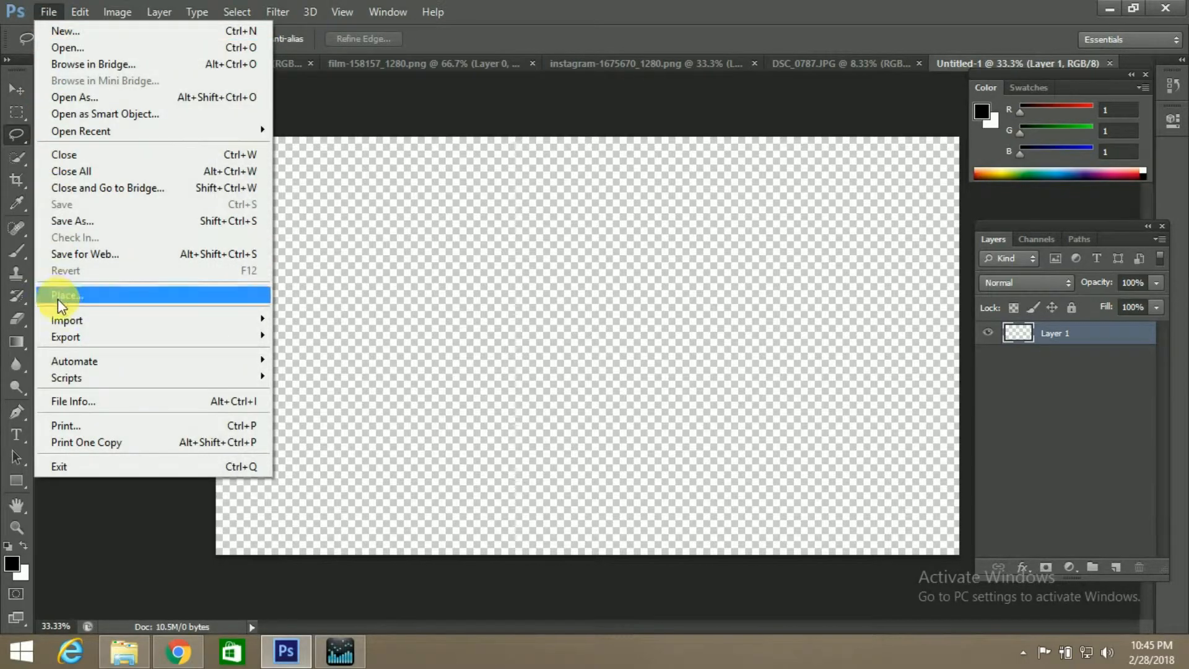
left_click(57, 296)
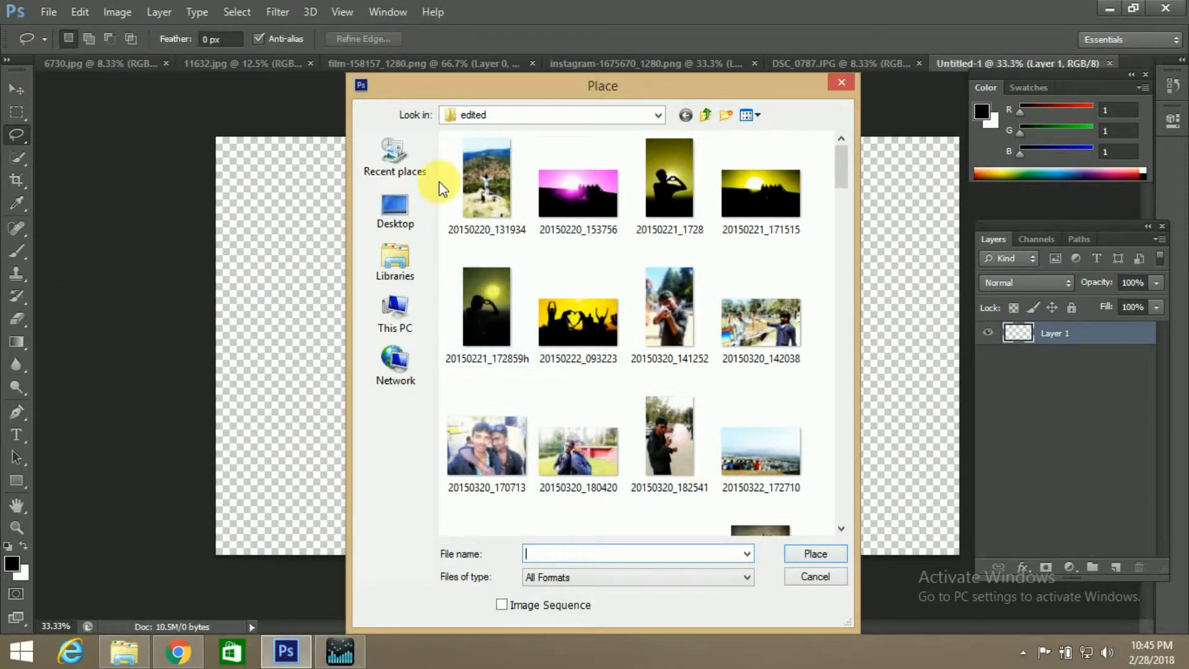
left_click(400, 319)
double_click(541, 200)
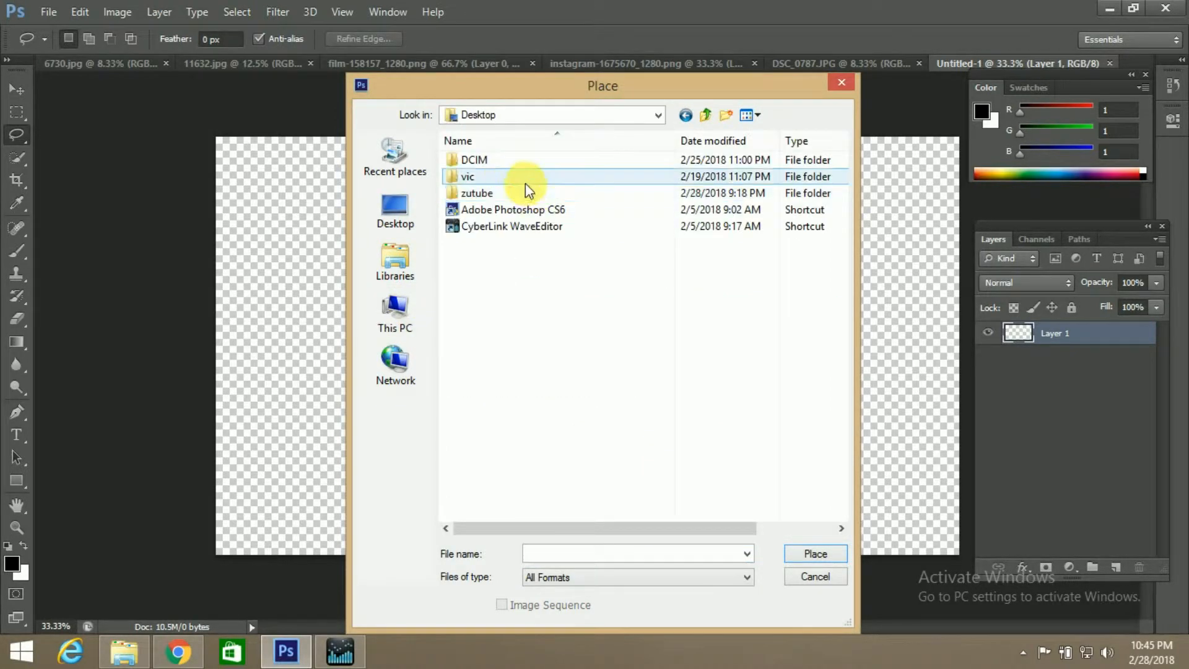
double_click(525, 196)
double_click(511, 176)
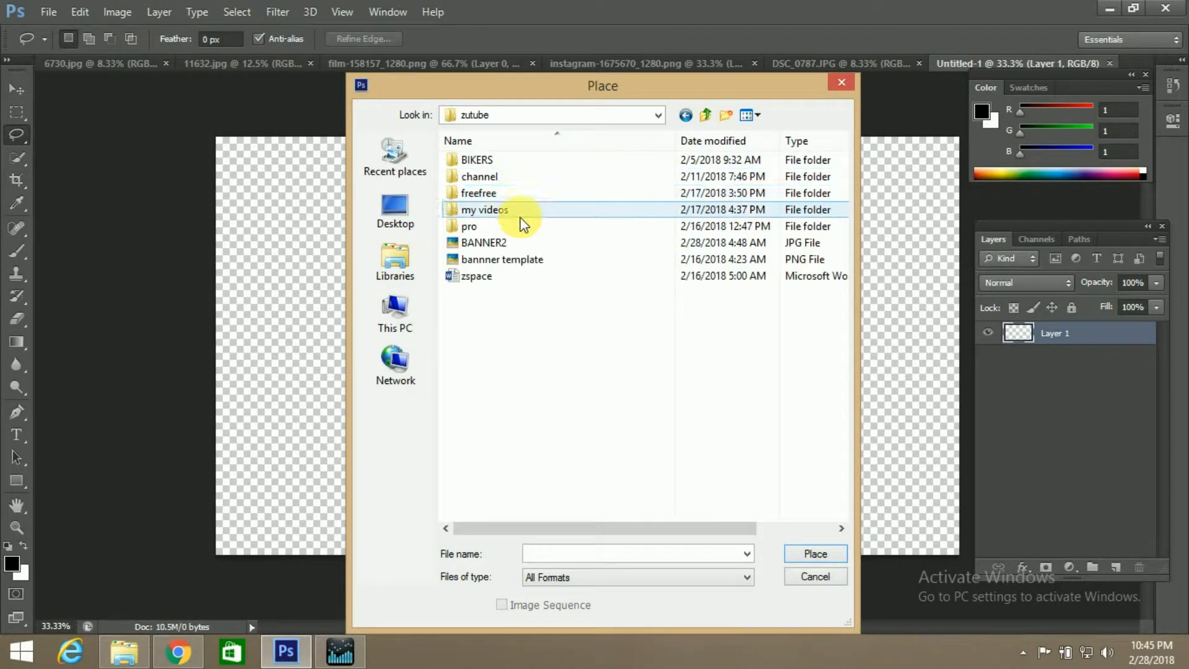
left_click(536, 260)
left_click(809, 553)
left_click(674, 386)
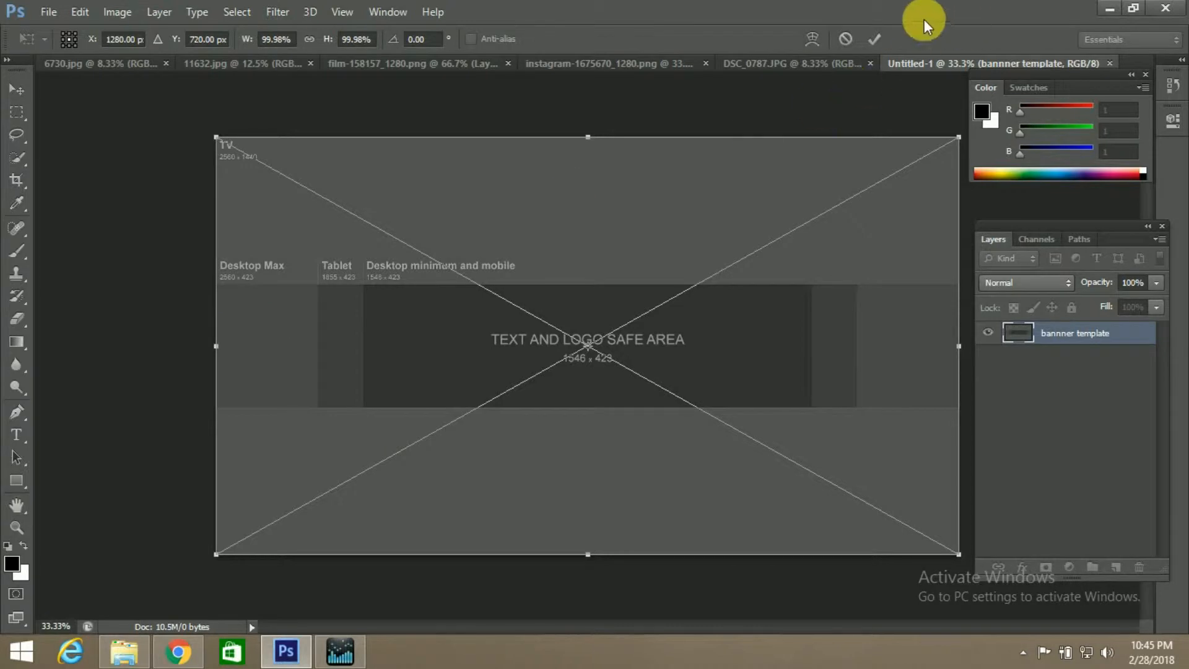
left_click(874, 38)
Draw two dark purple rectangles without stroke, one covering the template's area above the safe band and one covering the area below it
left_click(19, 481)
left_click(85, 475)
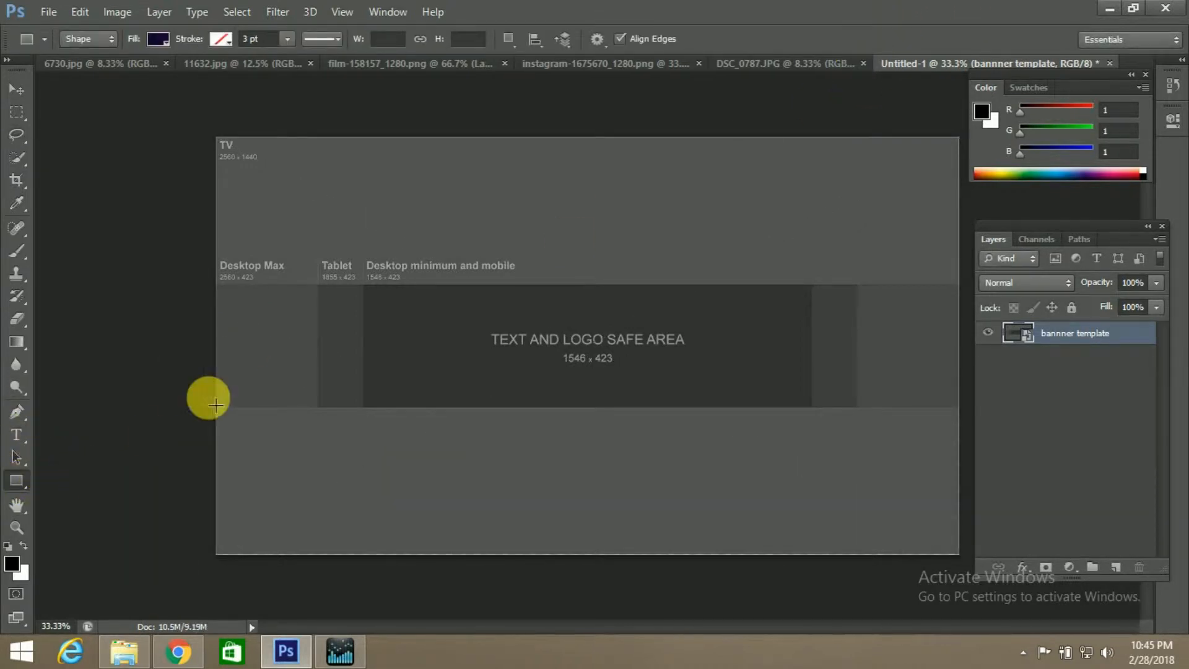
left_click(156, 40)
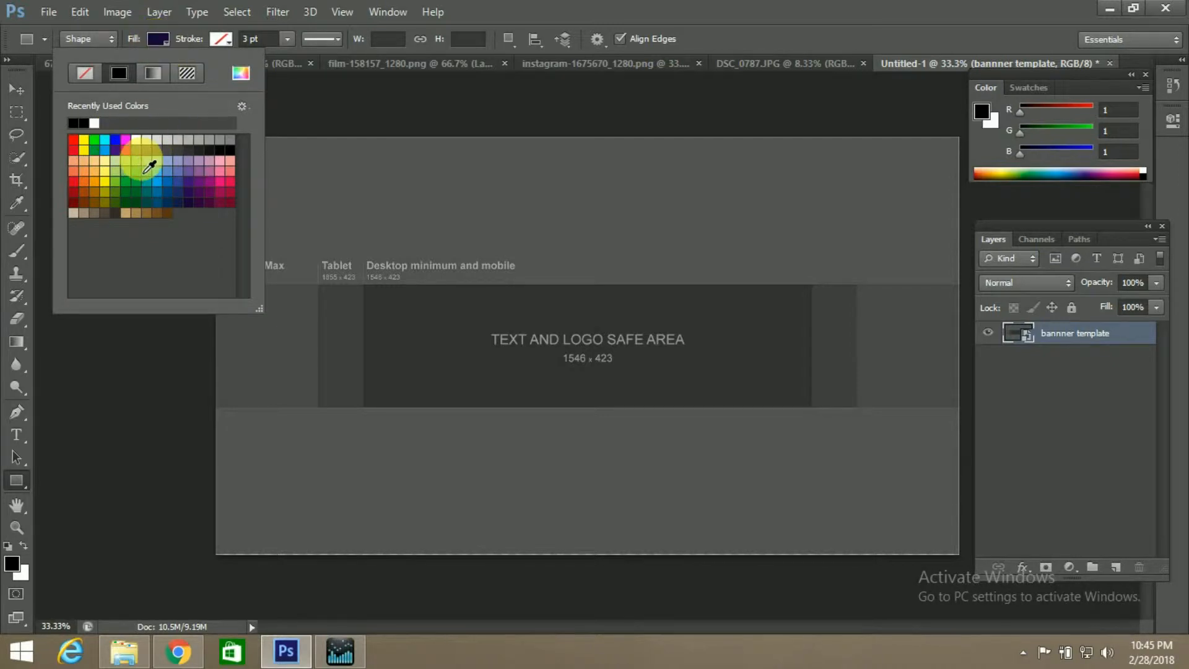
left_click(164, 48)
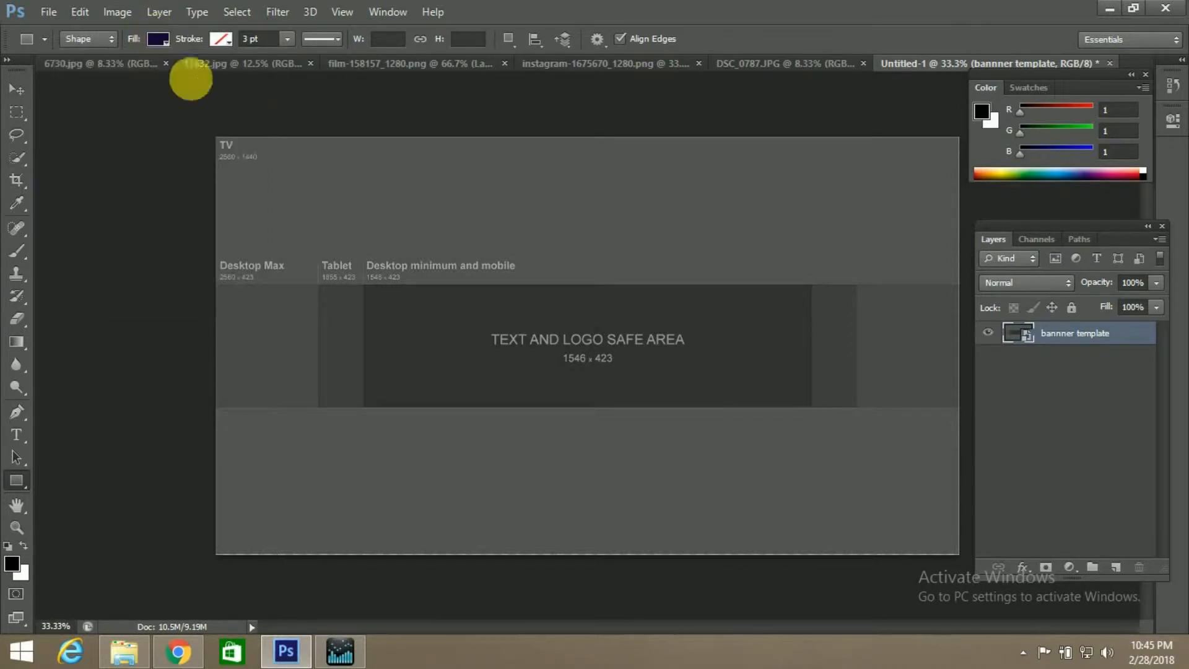
left_click_drag(175, 108, 969, 285)
left_click_drag(169, 602, 967, 409)
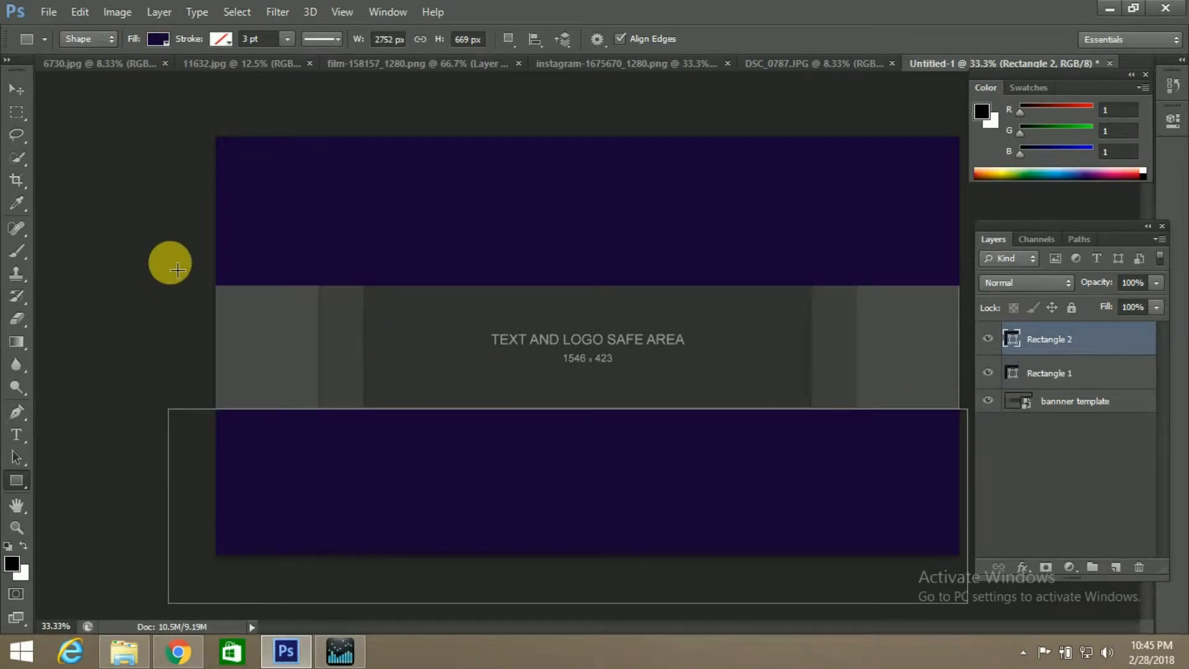
Draw a black rectangle about 2839 × 627 px across the middle band and move its layer beneath the two purple rectangles
left_click_drag(166, 248, 974, 430)
left_click(160, 38)
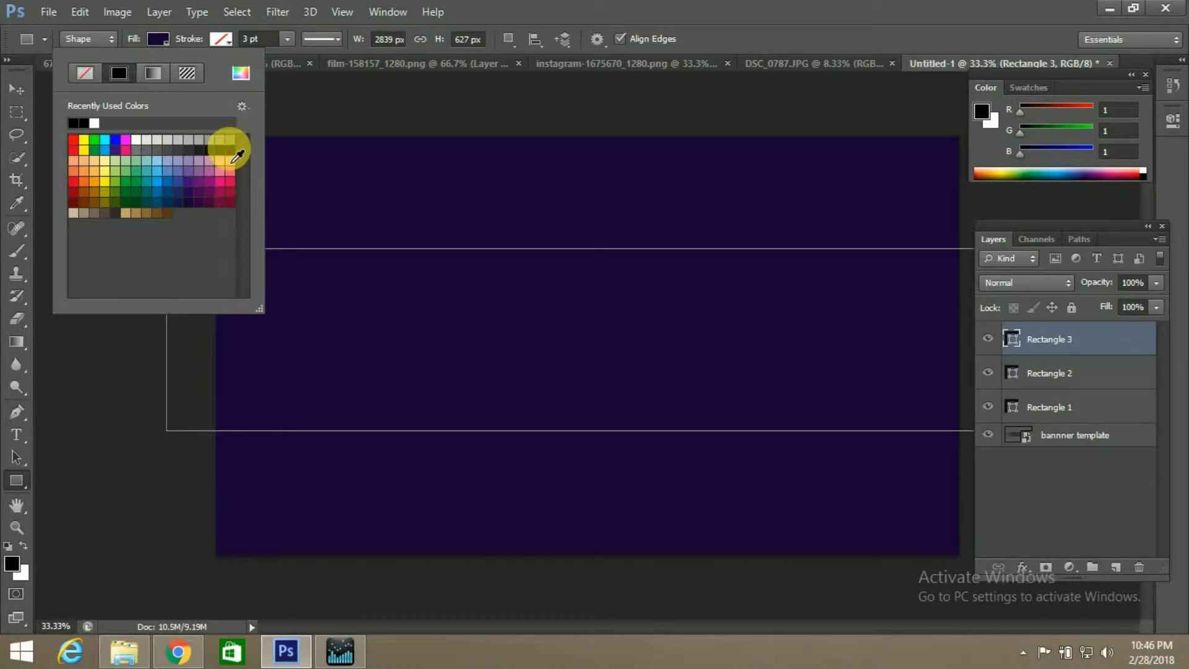
left_click(230, 149)
left_click(154, 37)
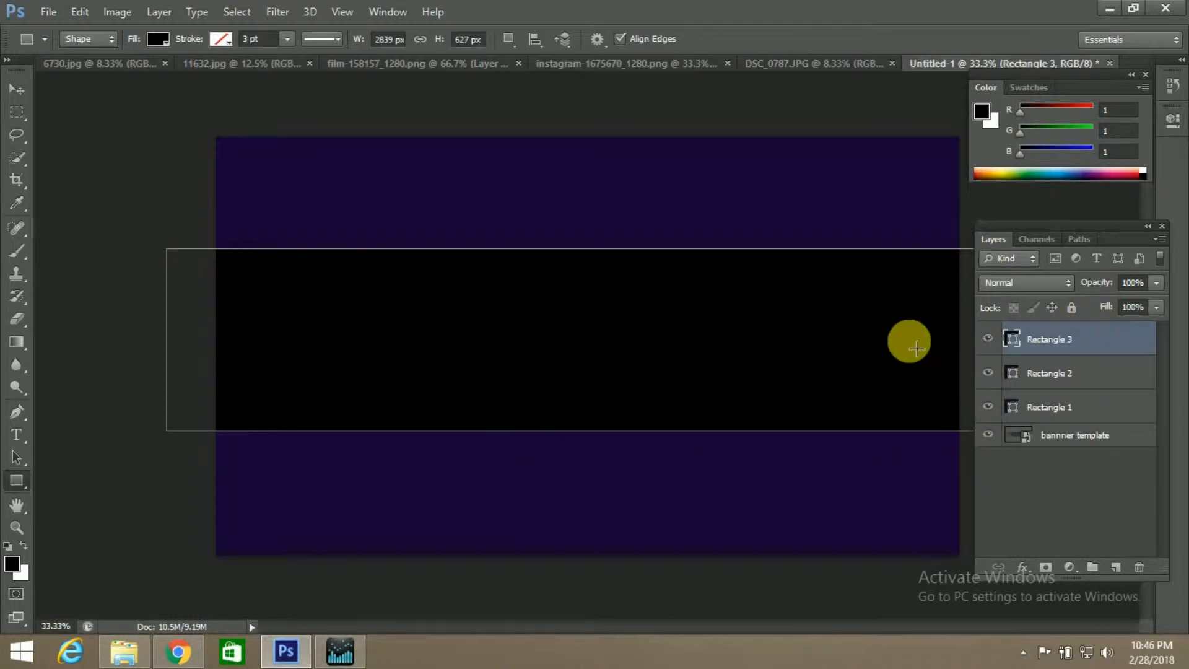
left_click_drag(1069, 348, 1083, 425)
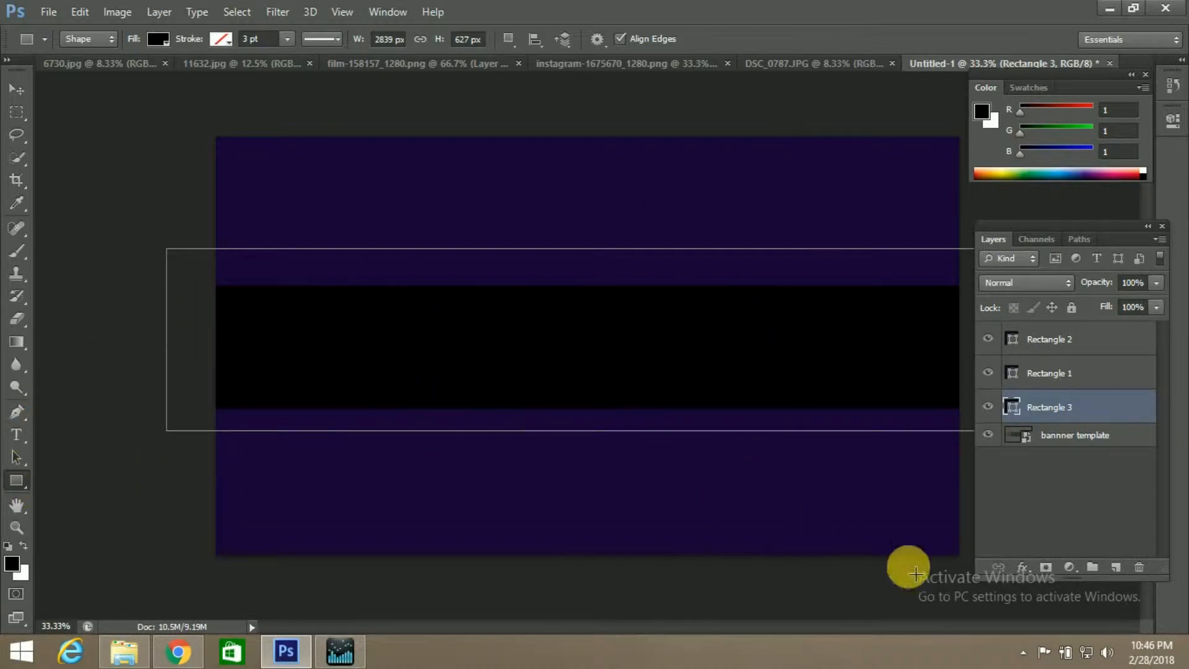
Add a new layer above the black rectangle and enter the channel owner's name as two lines of text on the black band
left_click(1116, 570)
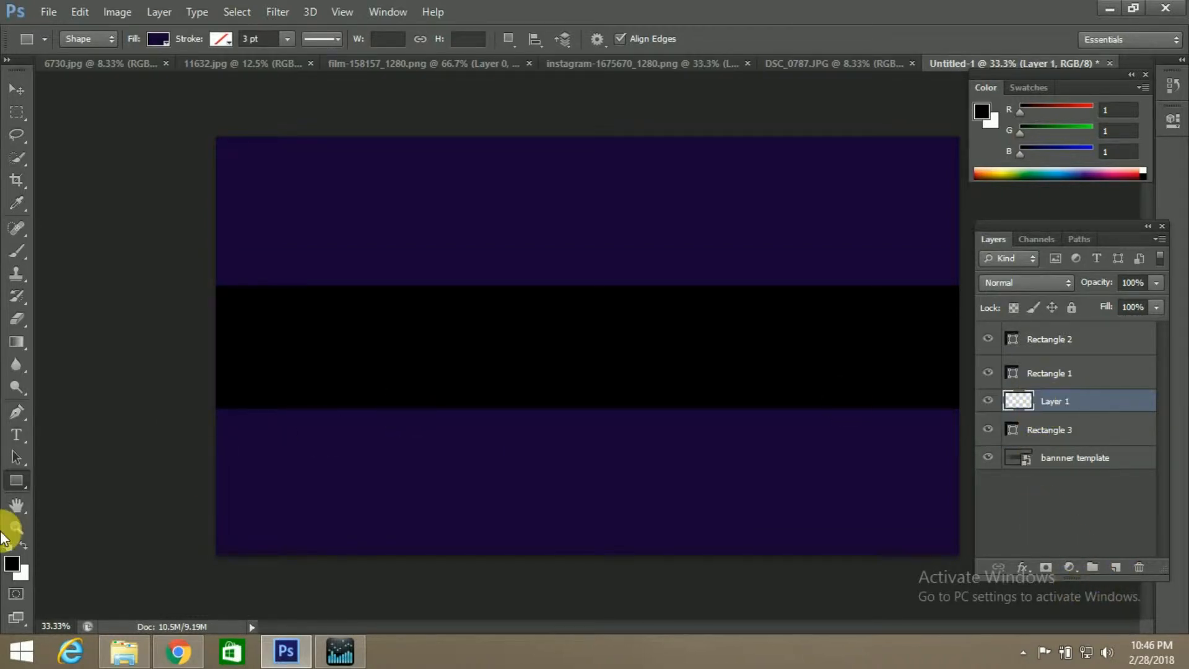
left_click(16, 434)
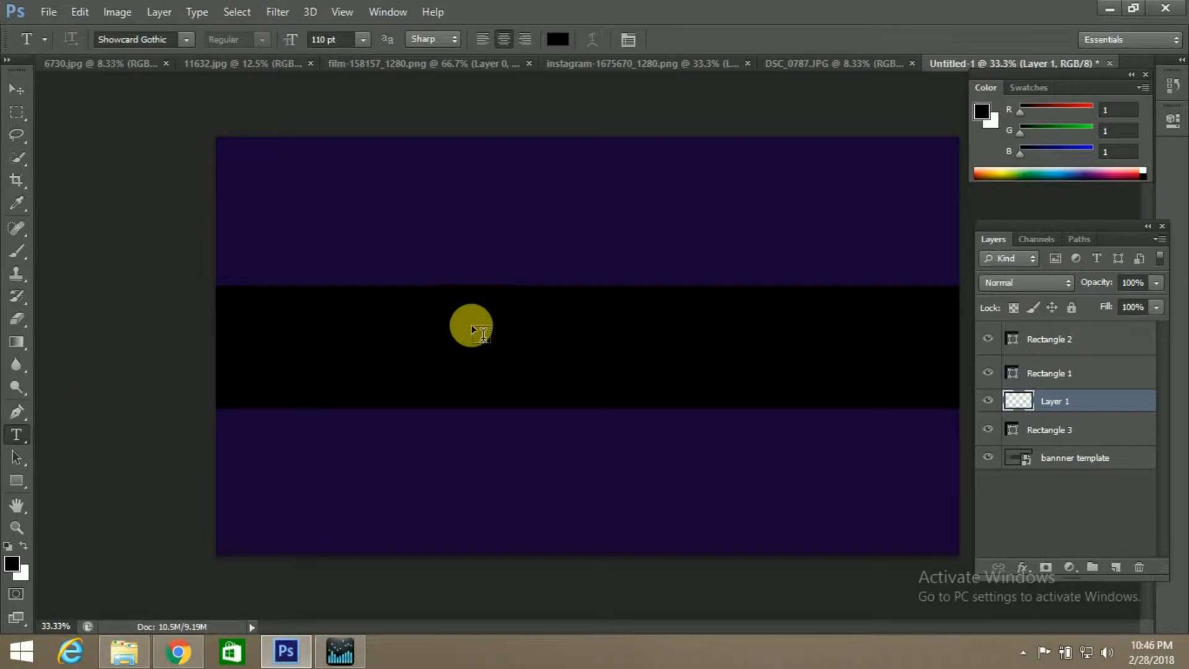
left_click(471, 326)
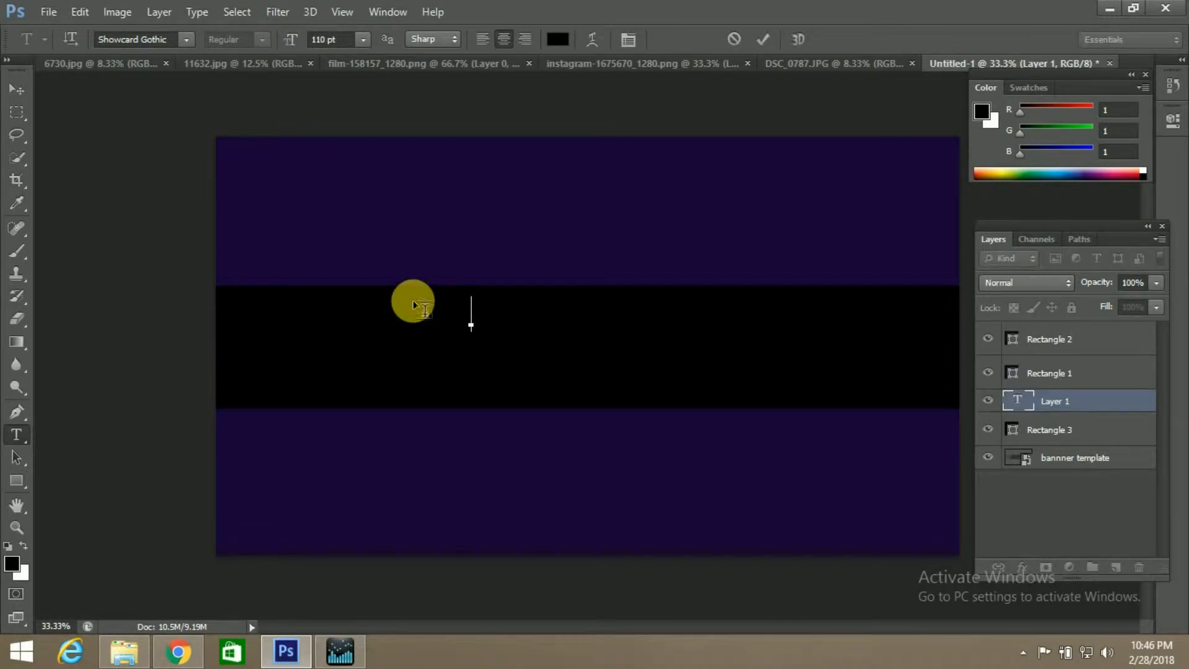
type("photog")
key("Return")
type("photnel")
Set the colour of the two-line name text to near-white f8efef and commit the text
left_click_drag(415, 337, 565, 372)
left_click(566, 42)
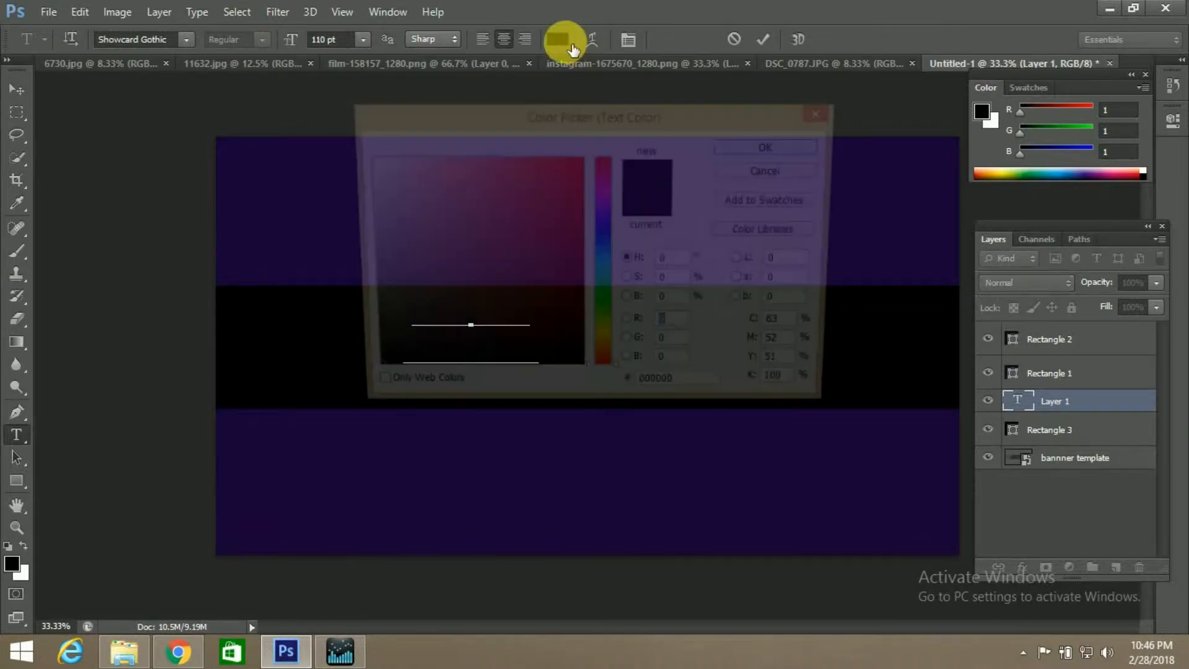
left_click(368, 162)
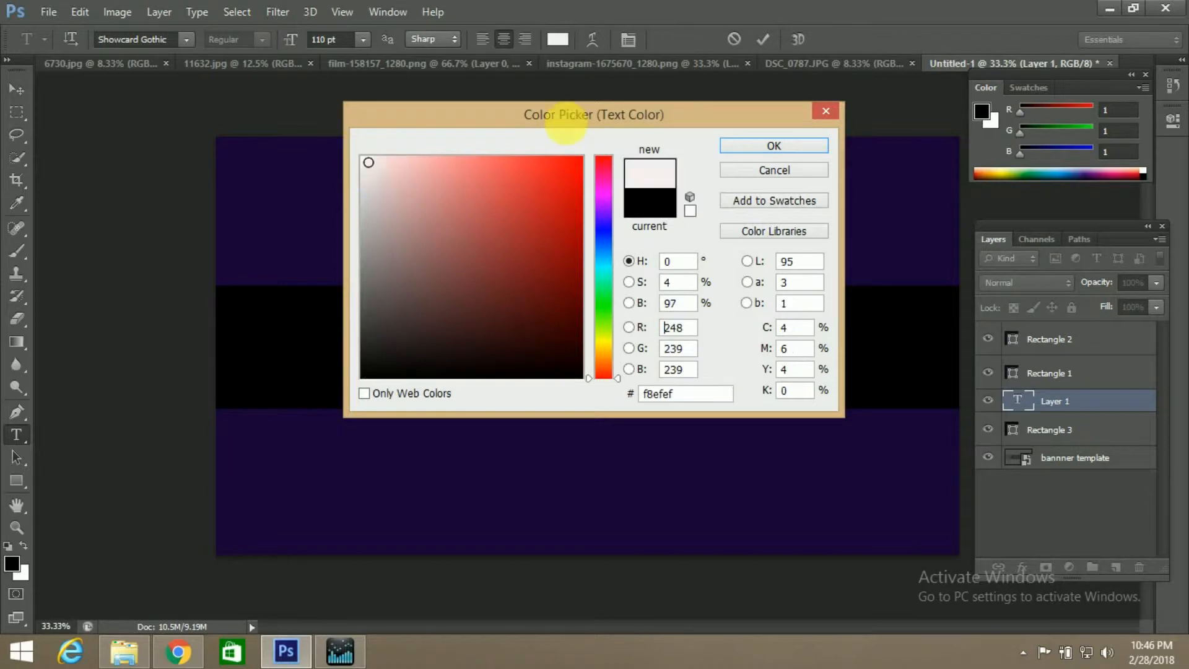
left_click(774, 146)
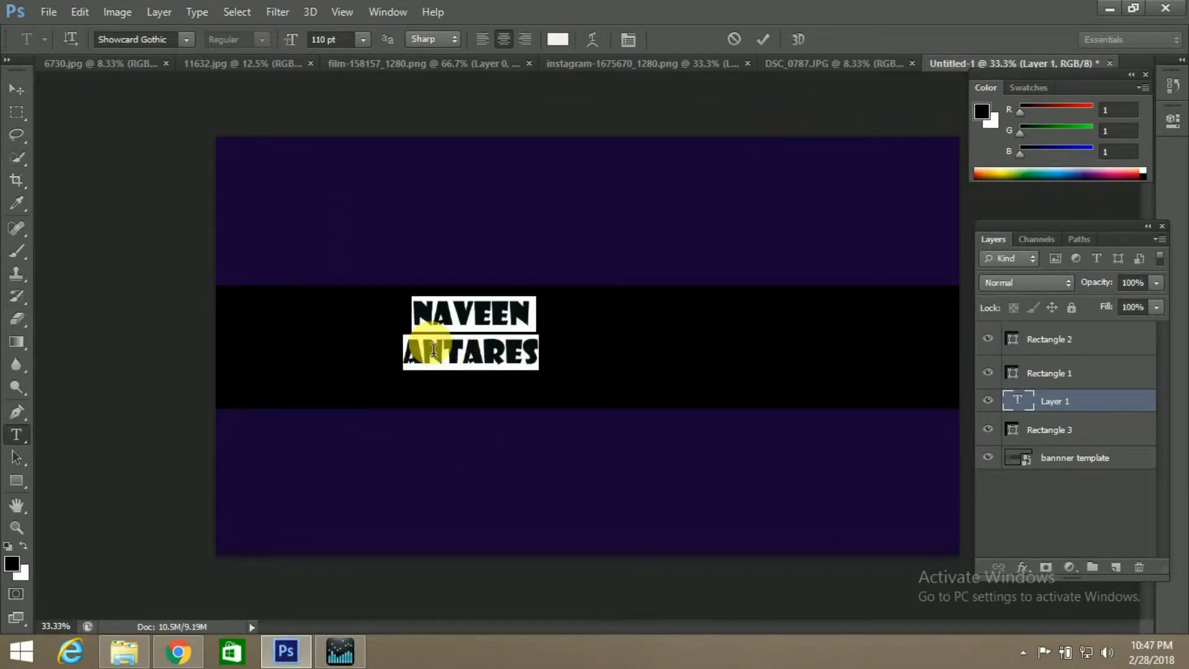
left_click(467, 358)
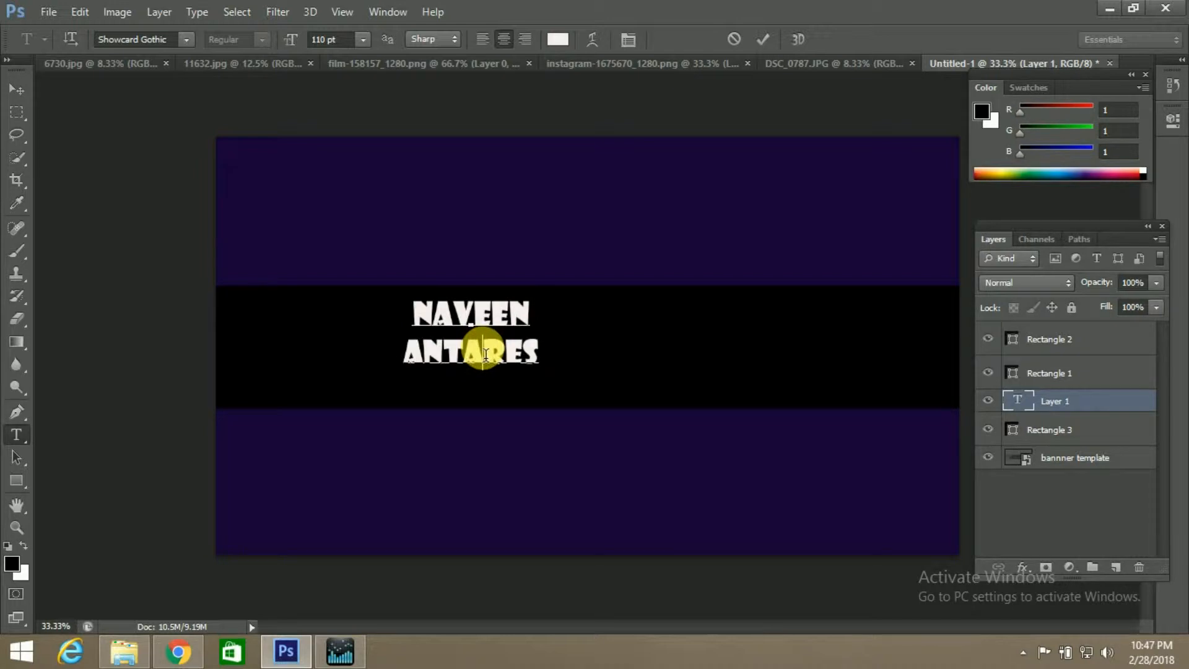
left_click(758, 46)
Align the name text to the vertical and horizontal centers of the whole canvas, and clear the selection
key("ctrl+a")
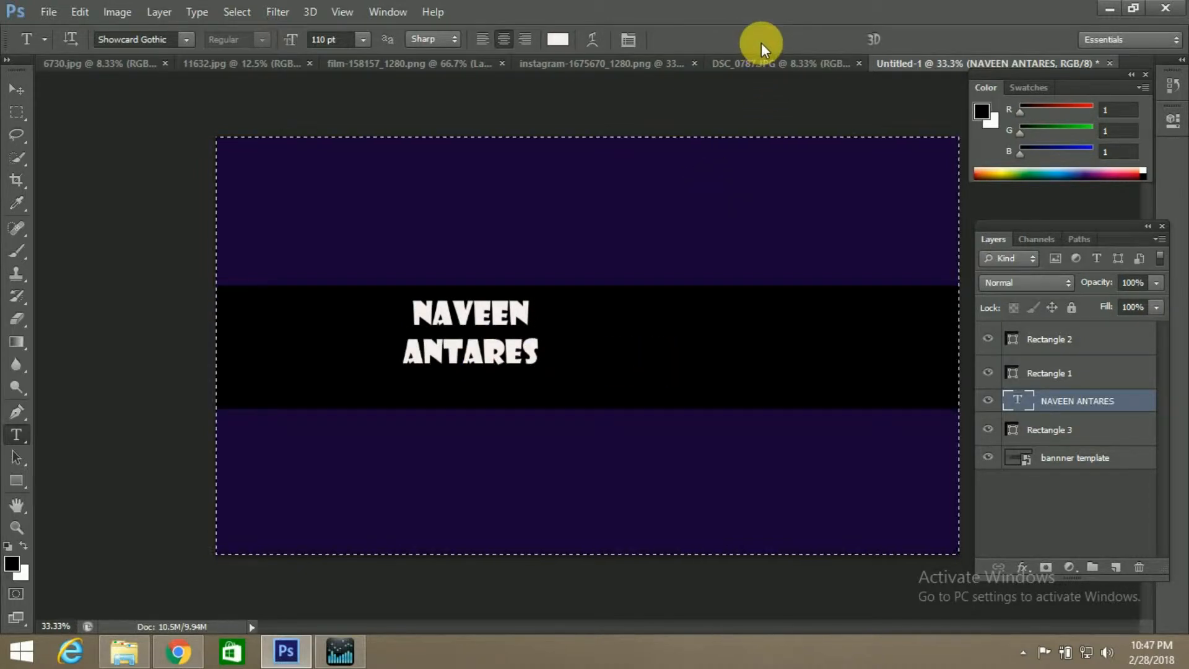
left_click(162, 15)
mouse_move(281, 445)
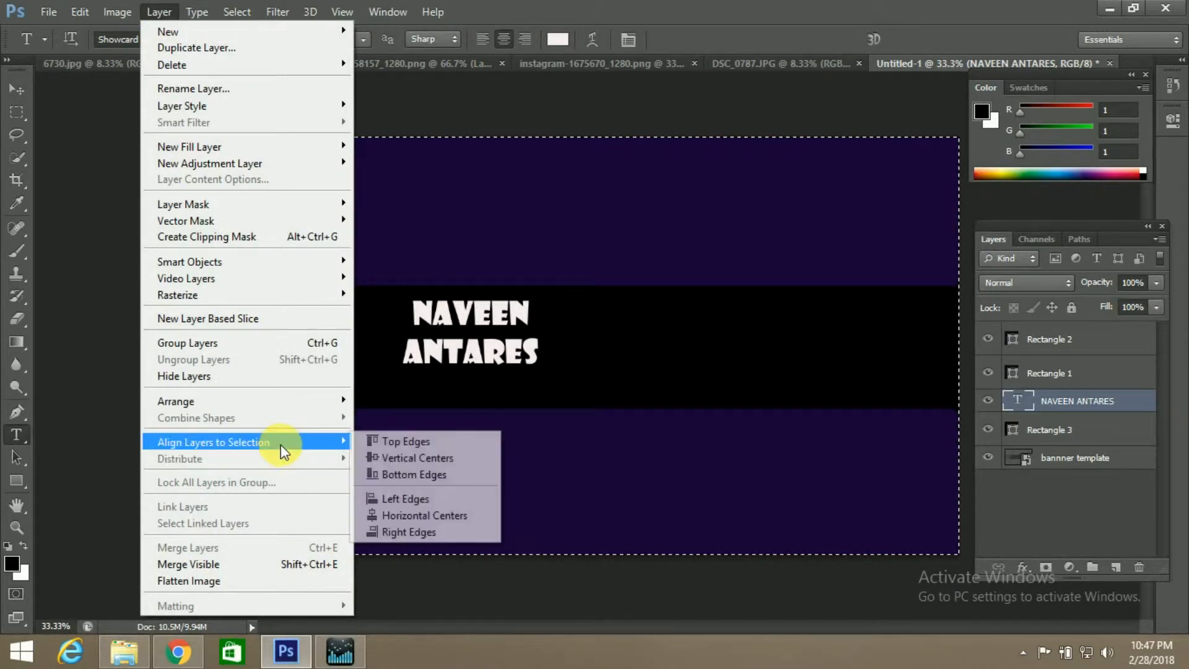
left_click(397, 459)
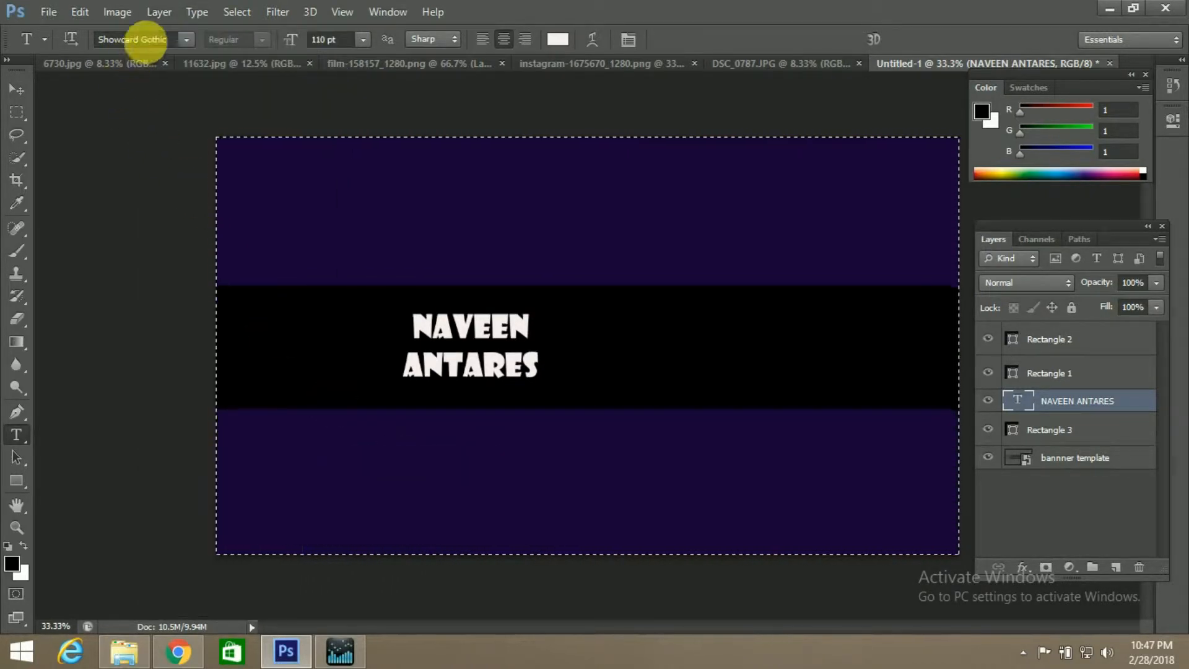
left_click(159, 11)
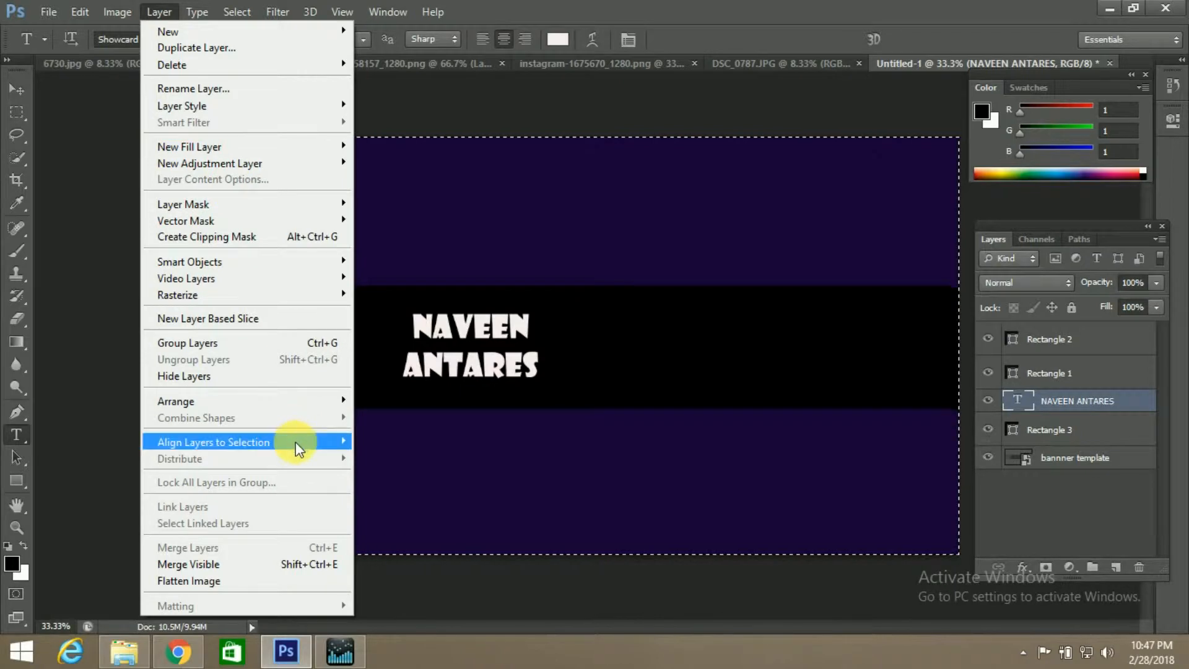
mouse_move(298, 441)
left_click(444, 514)
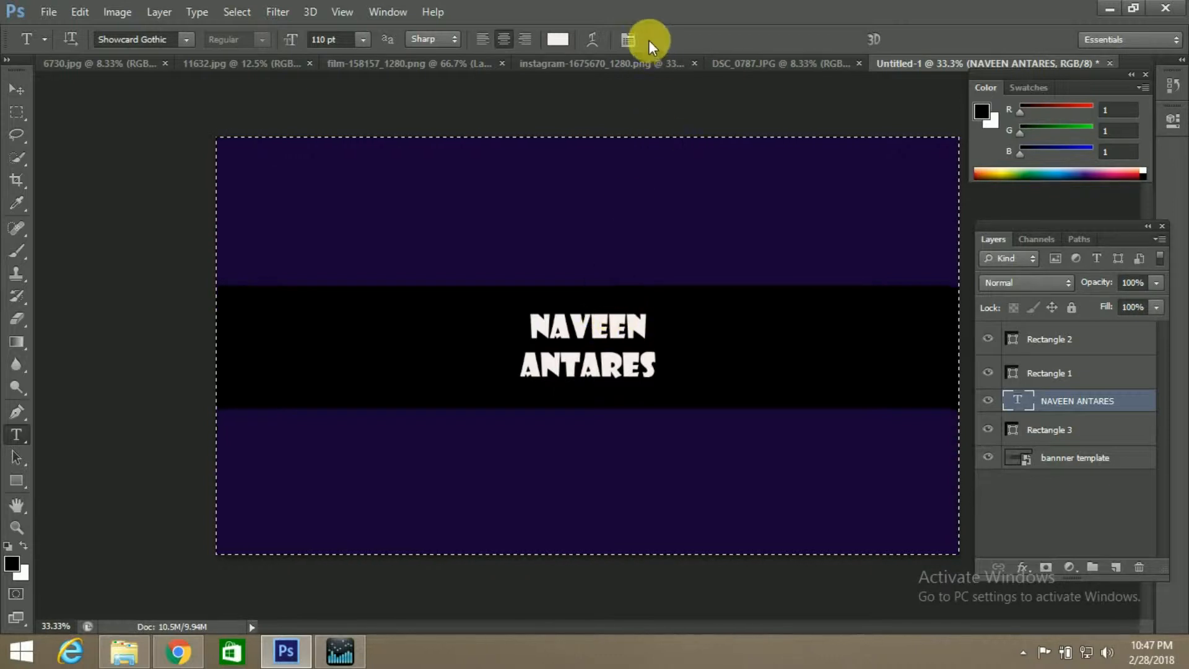
key("ctrl+d")
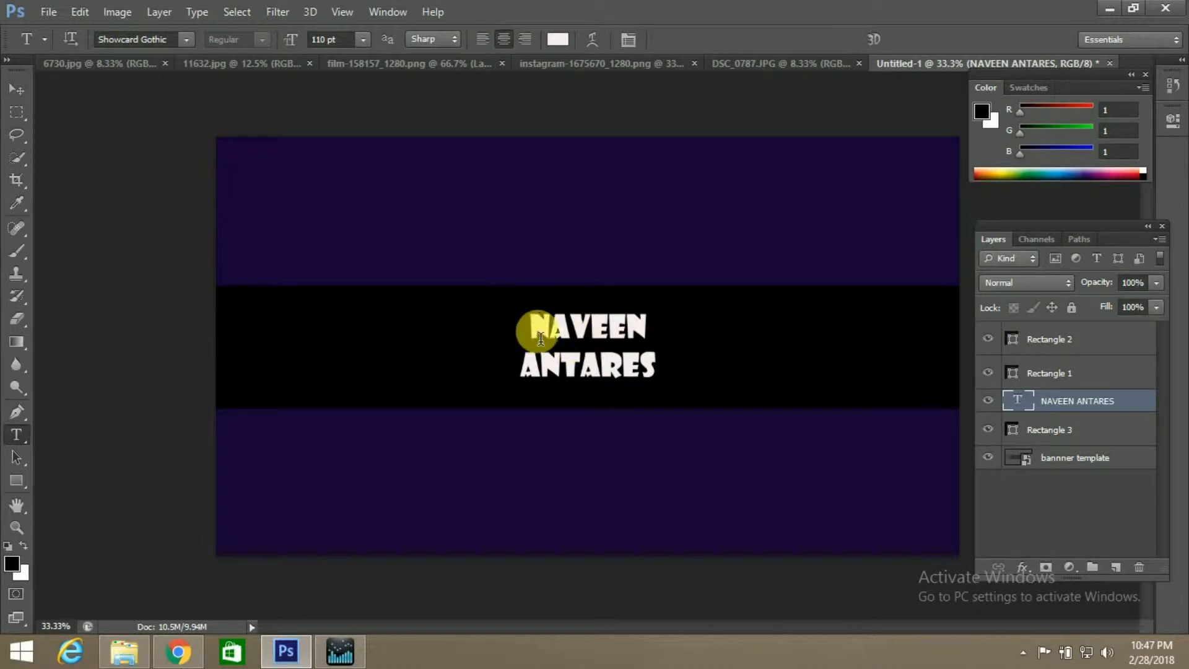
Open the Blending Options of the name text layer, keeping the text visible beside the dialog
right_click(1055, 401)
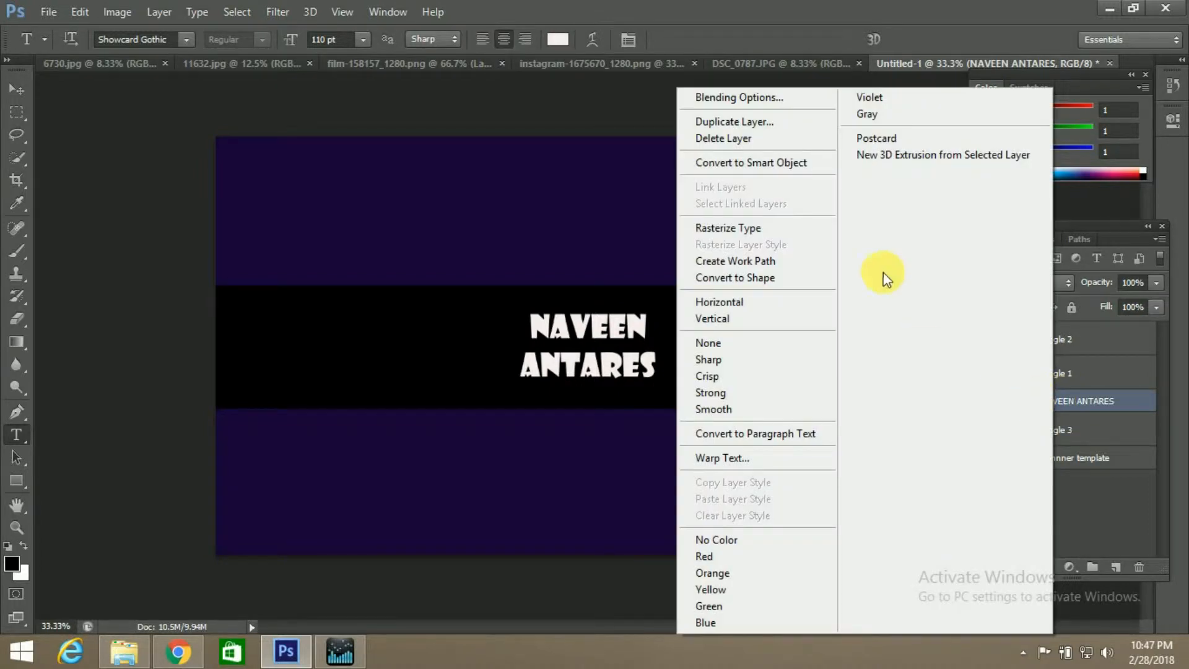
left_click(762, 101)
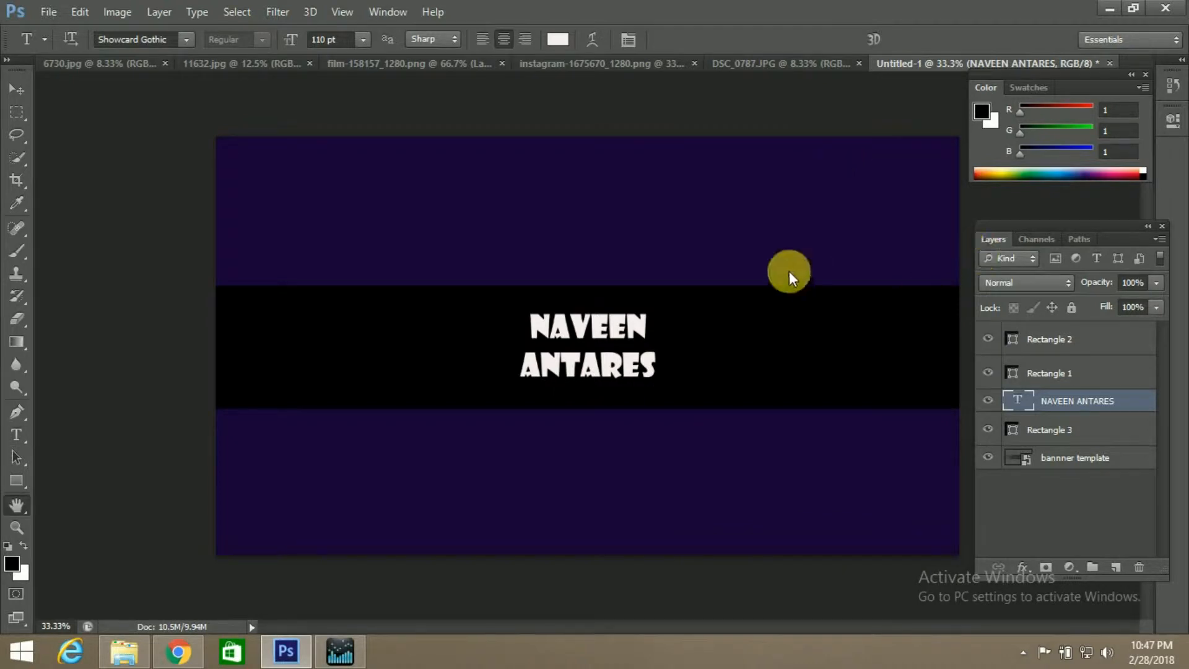
left_click_drag(796, 68, 854, 73)
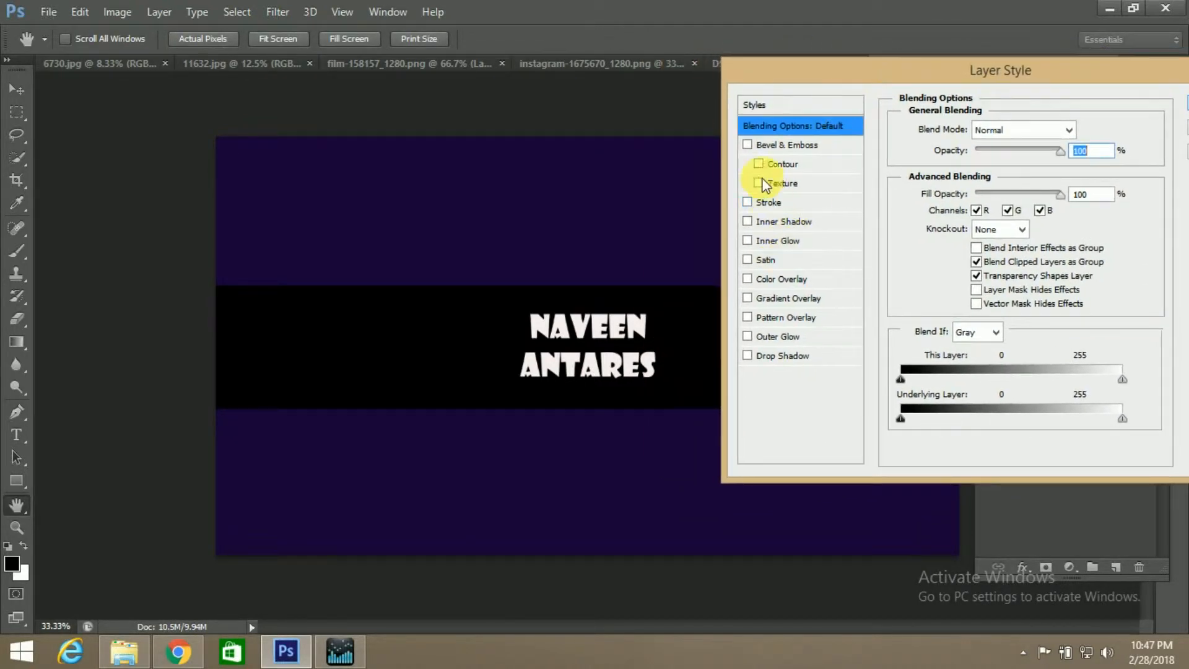
left_click(747, 146)
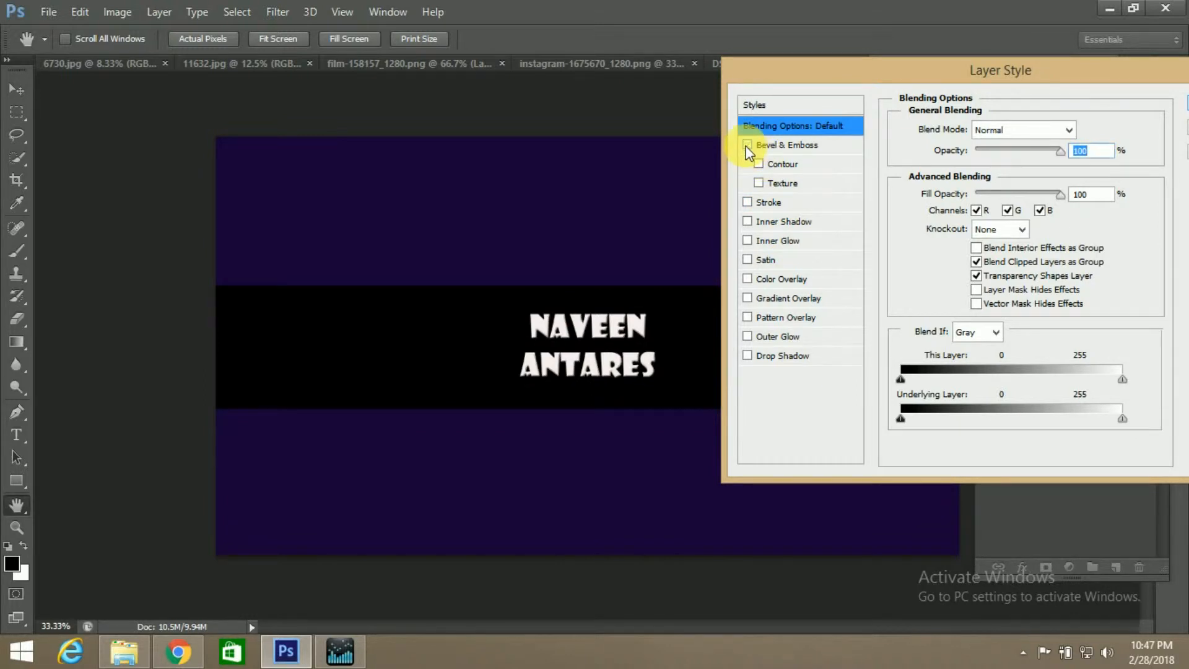
left_click(767, 150)
left_click(748, 144)
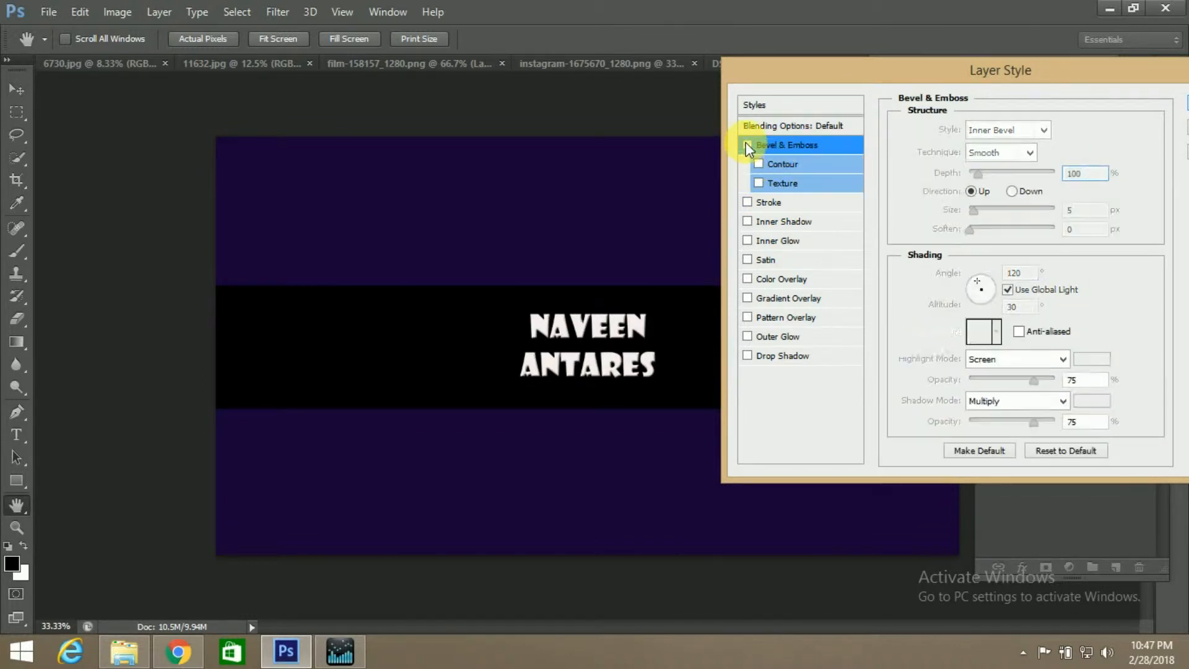
Apply Gradient Overlay, Bevel & Emboss with Contour, Inner Shadow and Inner Glow to the name text layer with their default settings
left_click(747, 299)
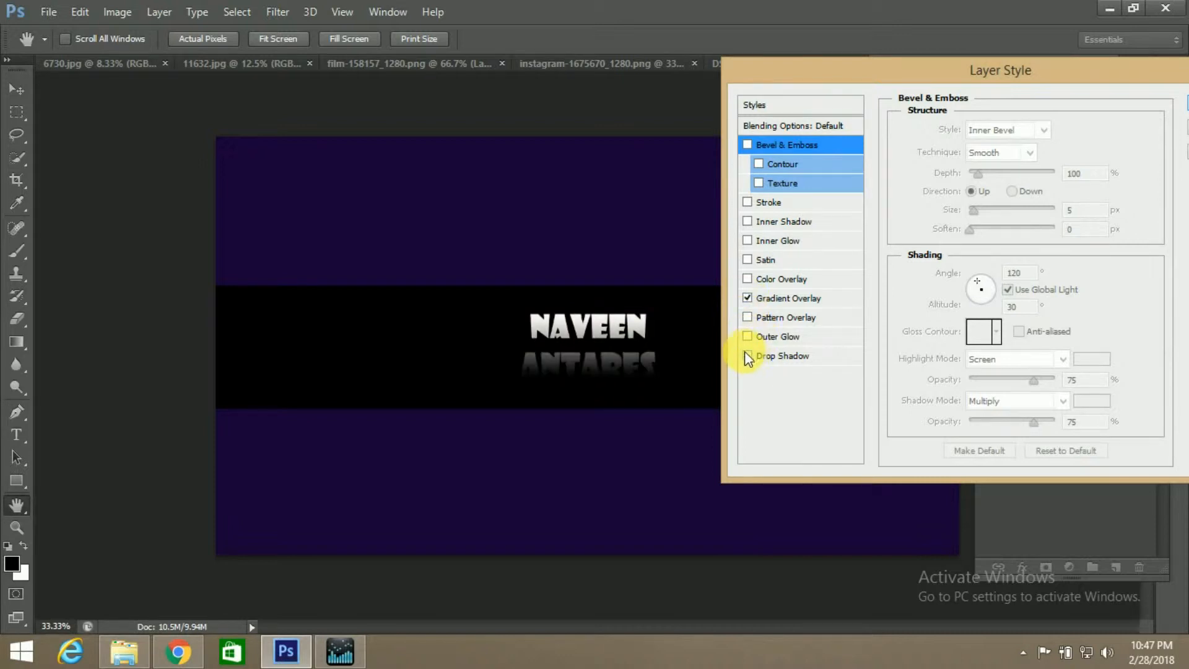
left_click(759, 164)
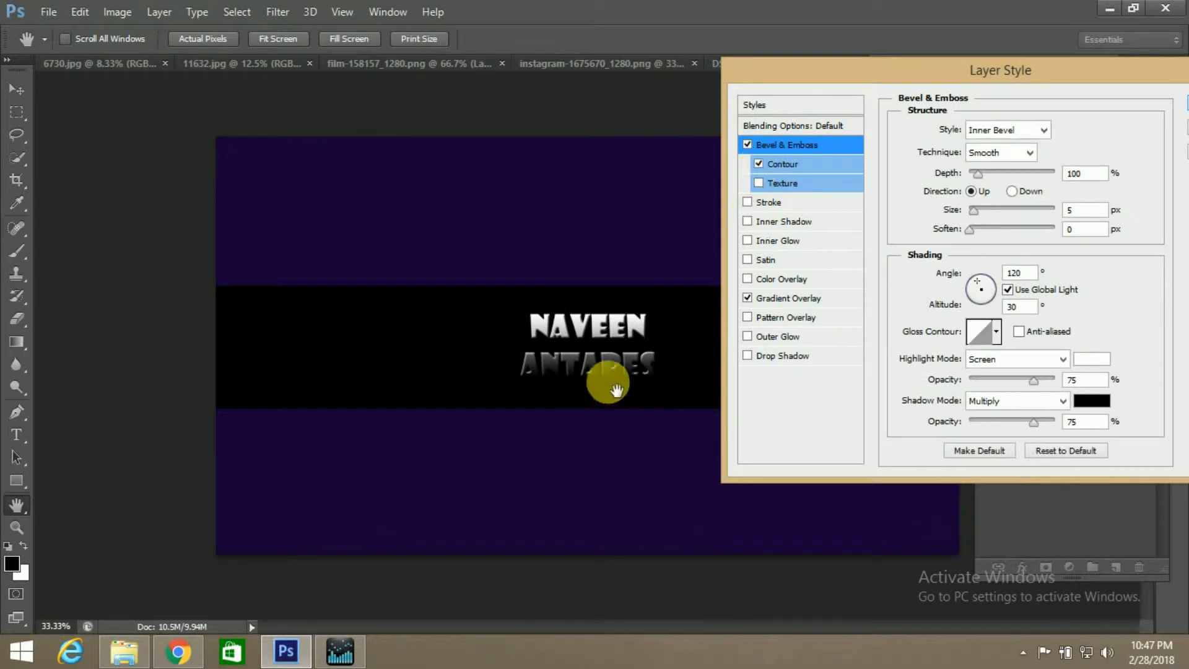
left_click(748, 221)
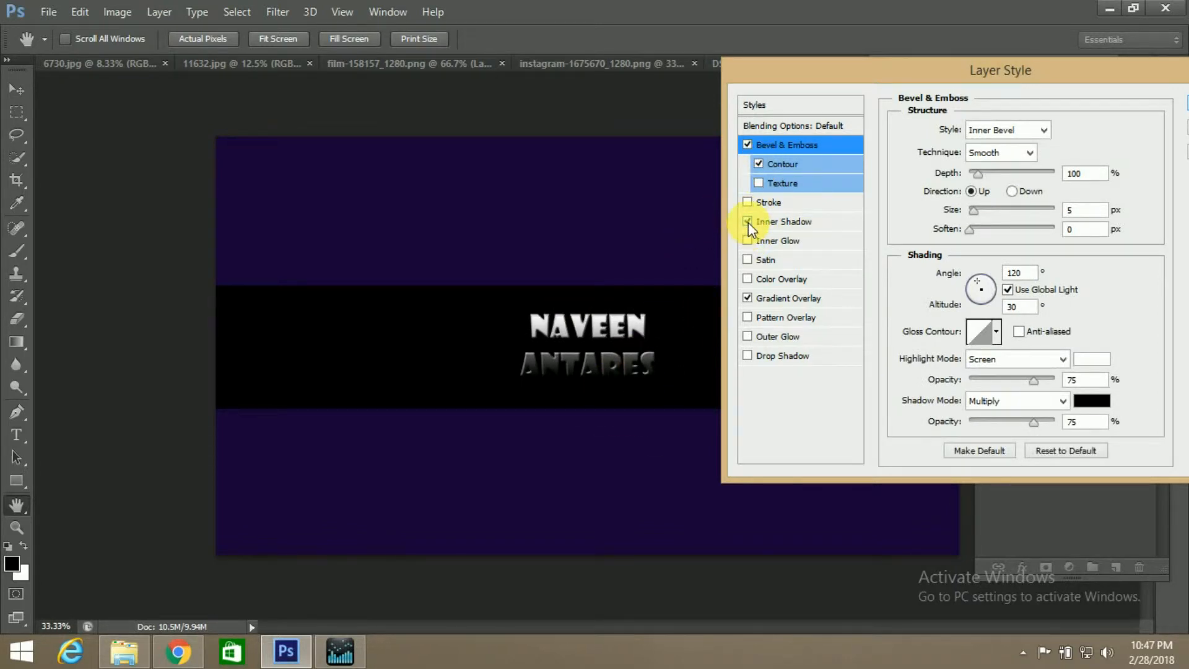
left_click(748, 240)
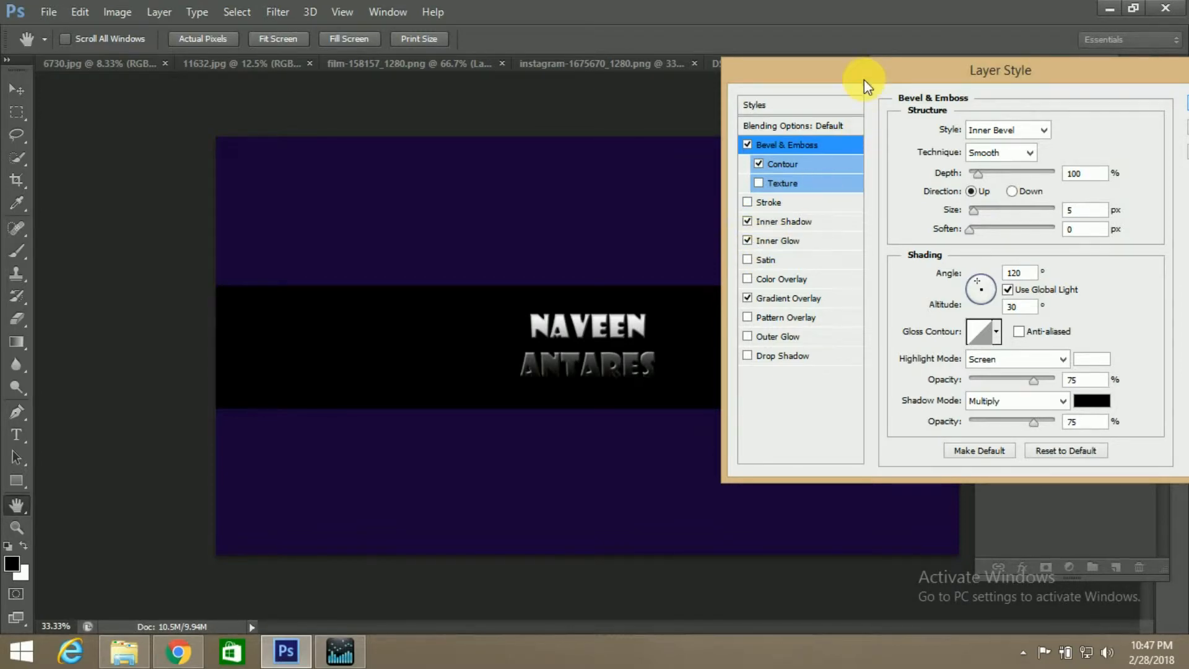
left_click_drag(863, 77, 804, 76)
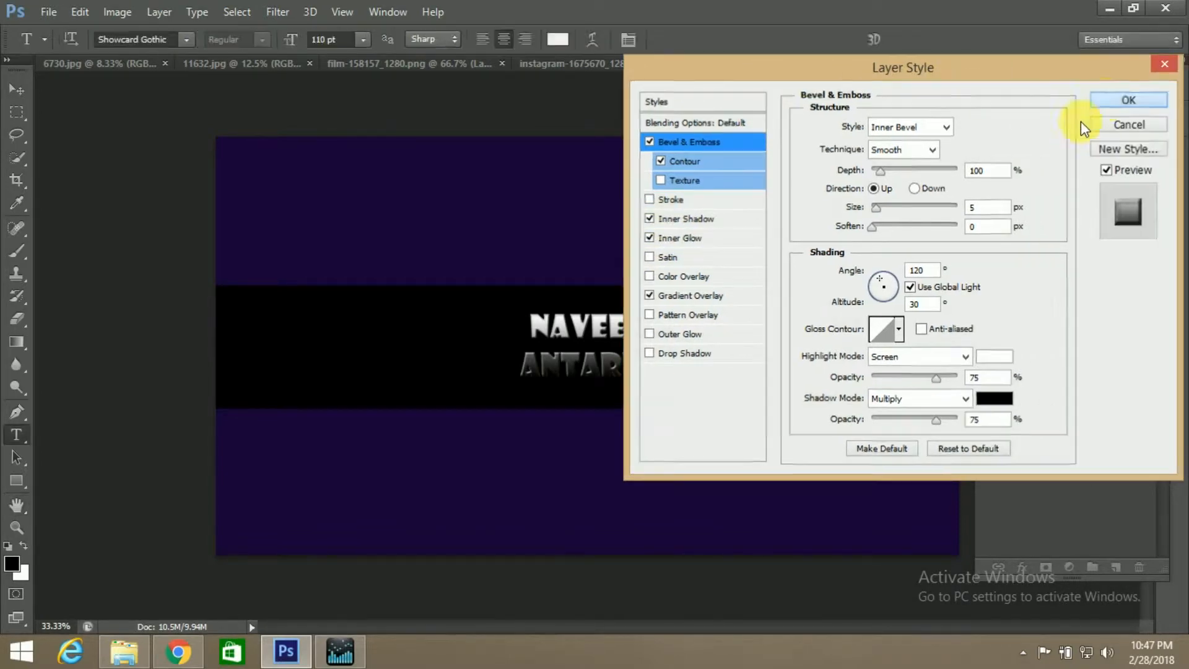
left_click(1097, 102)
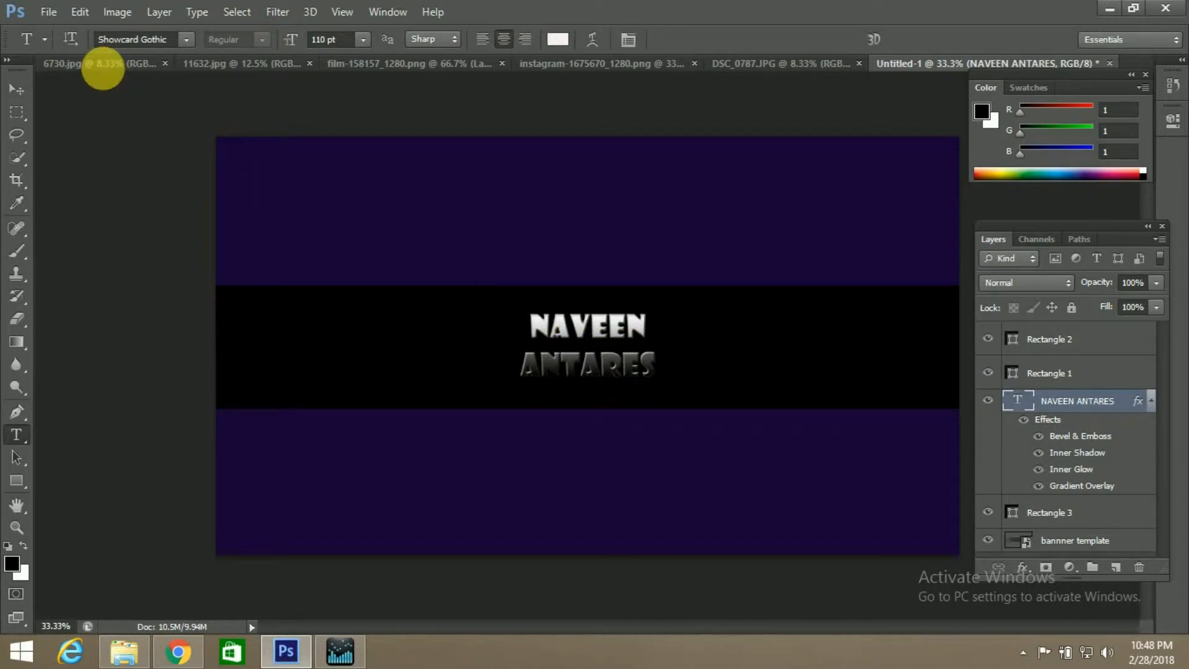
Look through the open stock images 6730.jpg, 11632.jpg and the film strip PNG
left_click(102, 64)
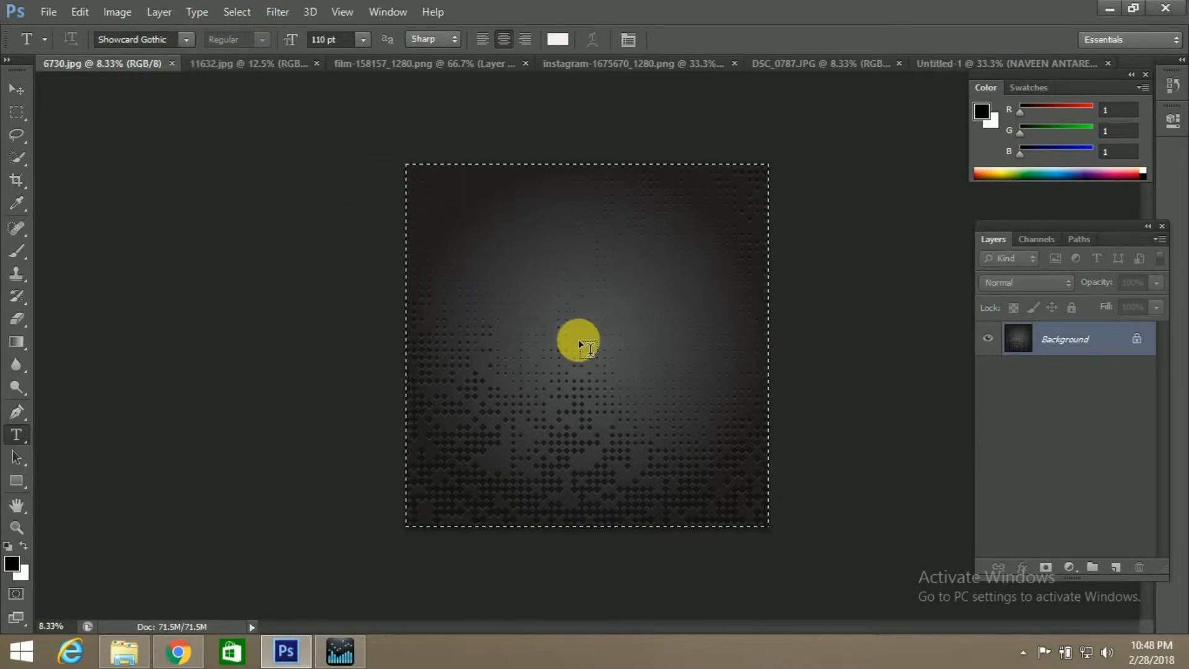
left_click(290, 62)
left_click(392, 65)
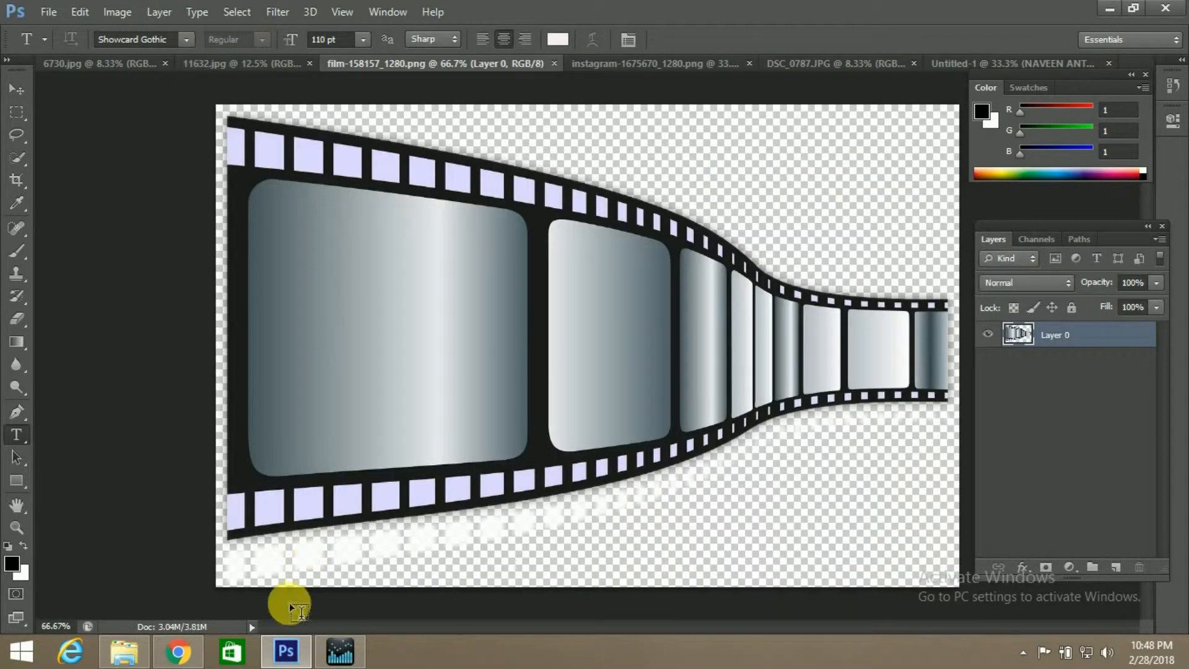
Switch to Chrome and examine the YouTube search results for "graphics pack" as a source of free design resources
left_click(174, 649)
left_click(376, 13)
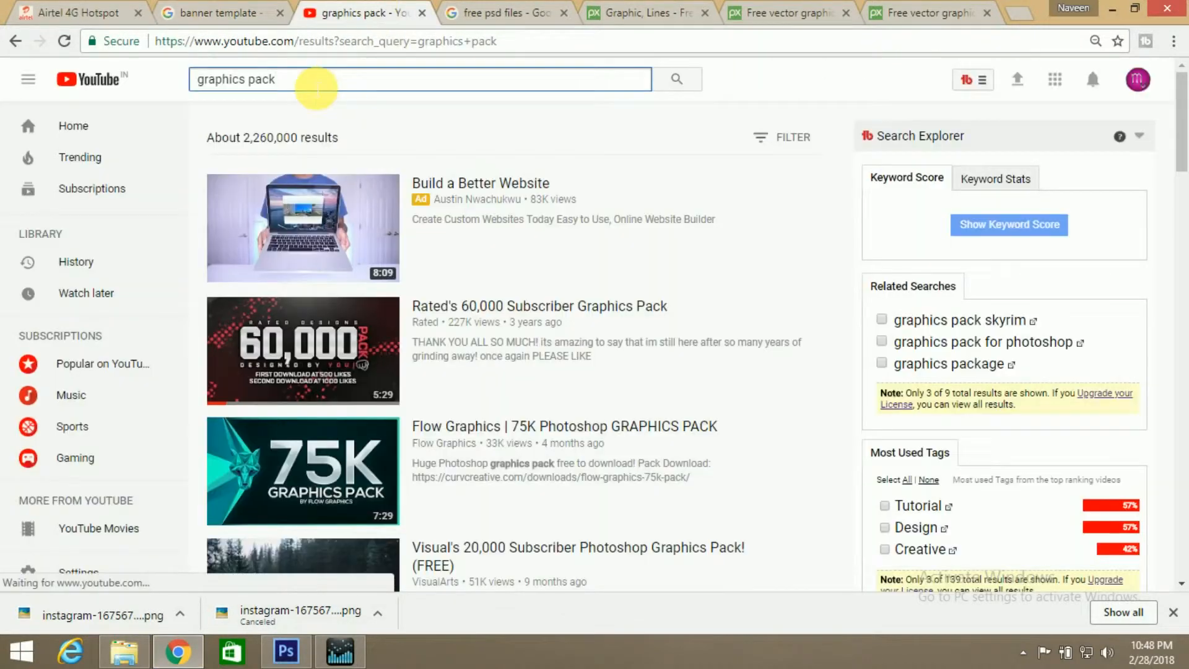
scroll(513, 263, "down", 2)
scroll(514, 263, "down", 1)
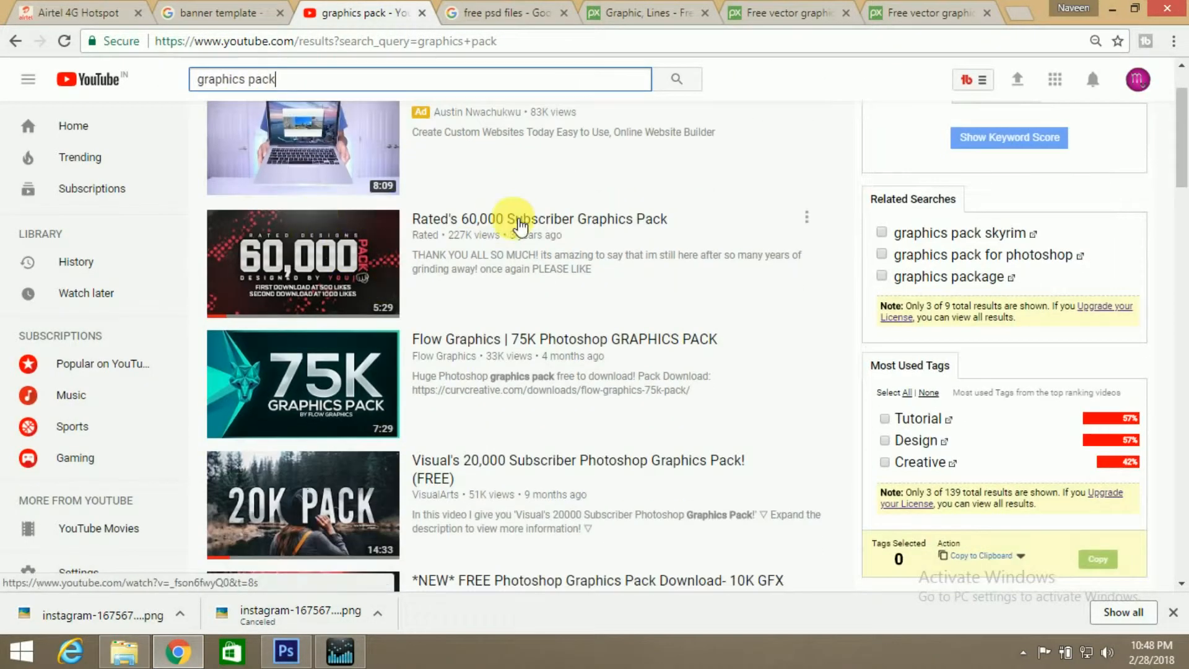
scroll(520, 229, "down", 5)
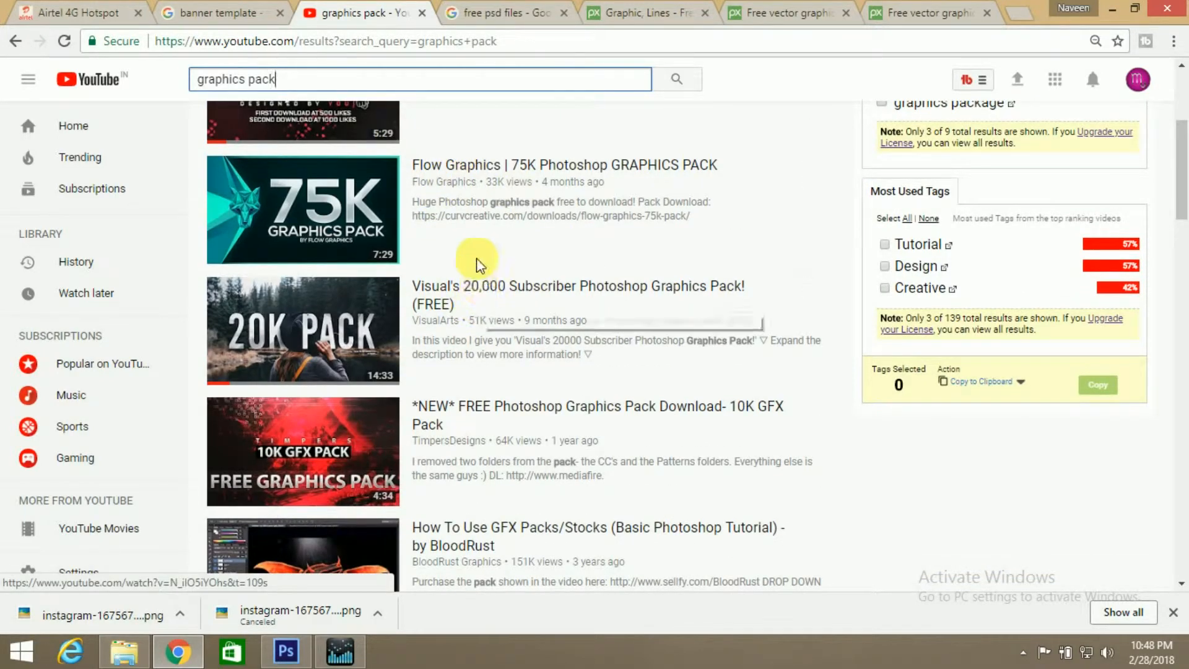
Examine the Google results for "free psd files" and the YouTube banner template image with its text and logo safe area
left_click(480, 12)
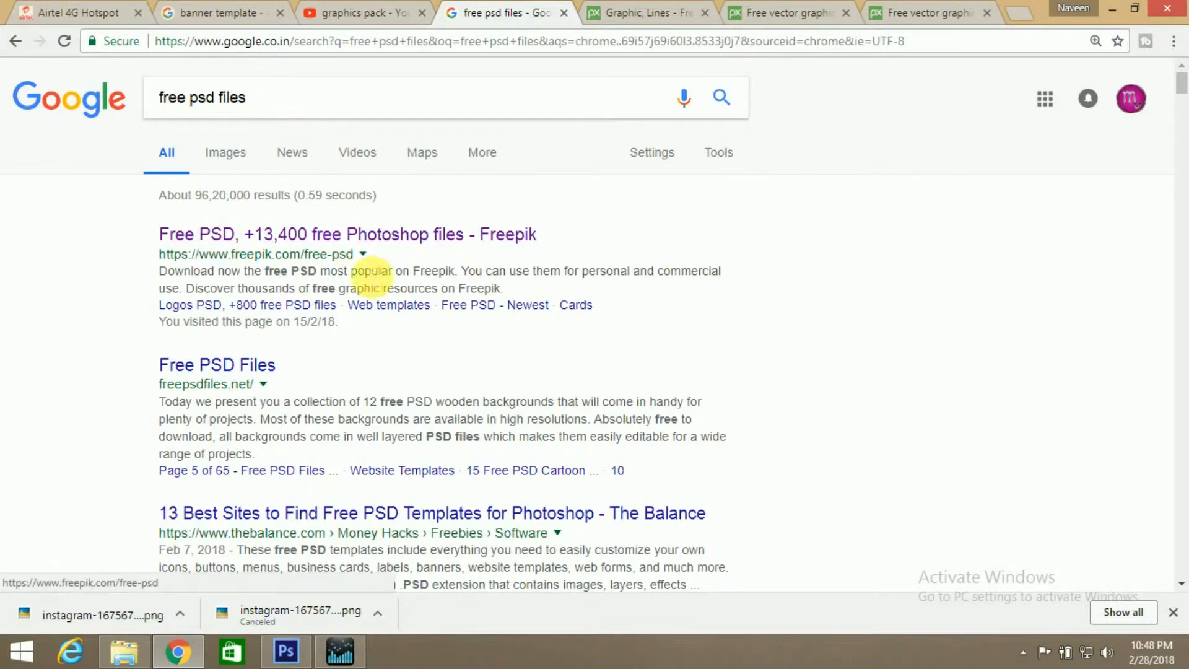
scroll(422, 284, "down", 1)
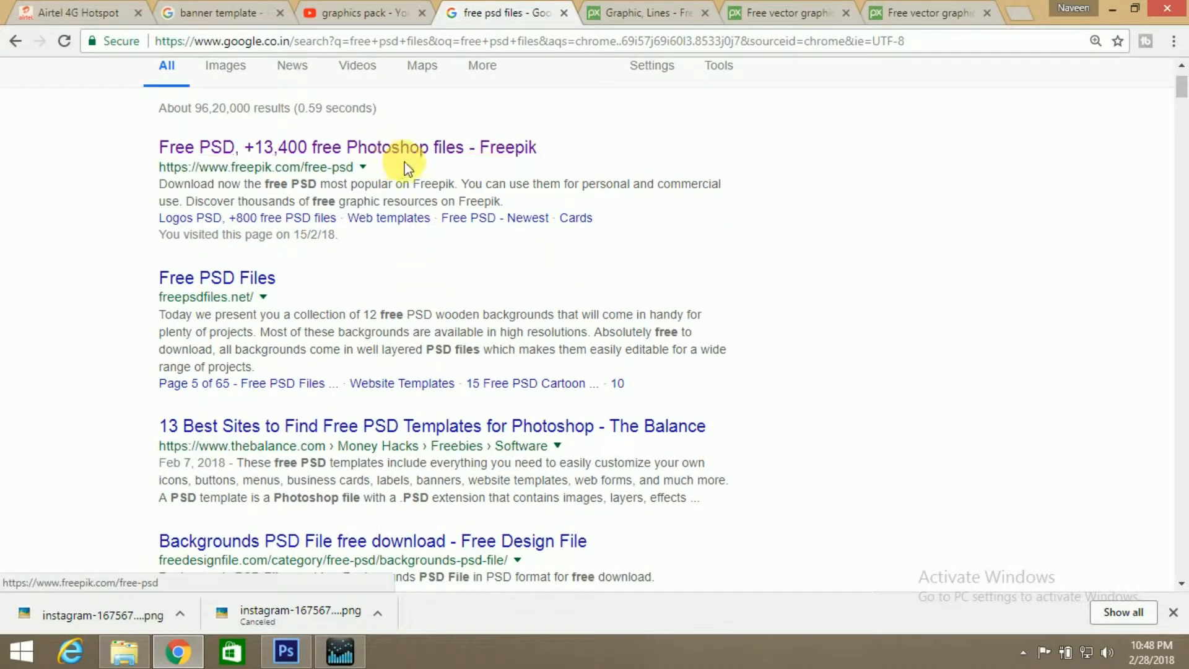
scroll(390, 403, "down", 3)
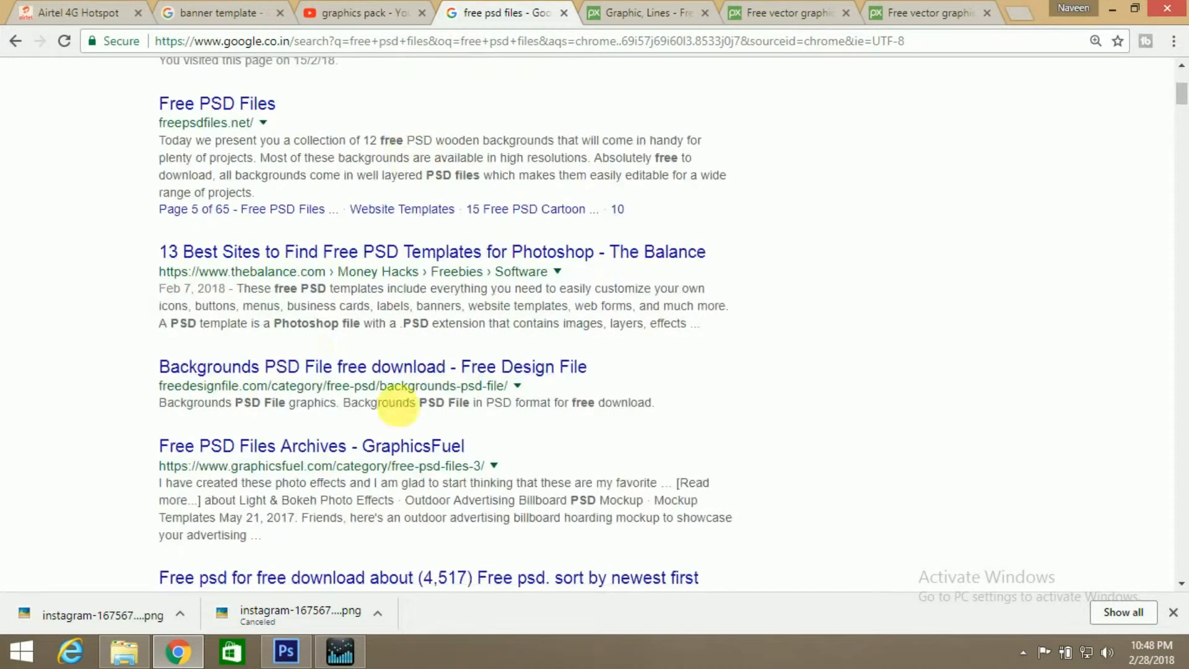
scroll(405, 344, "up", 4)
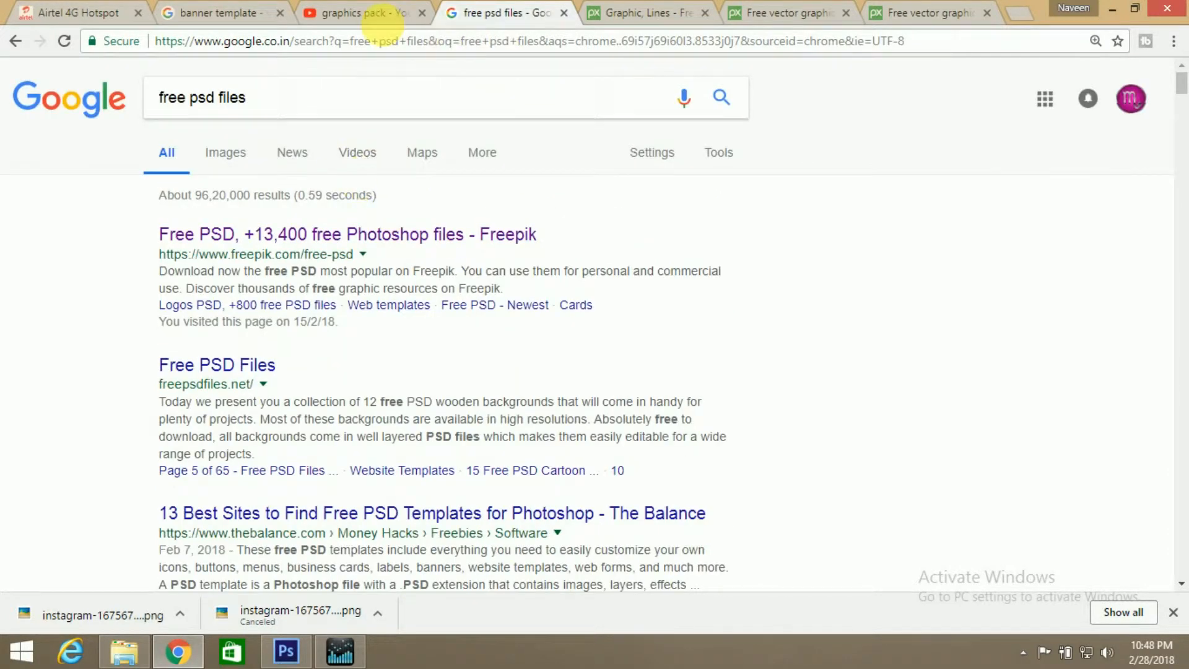
left_click(234, 11)
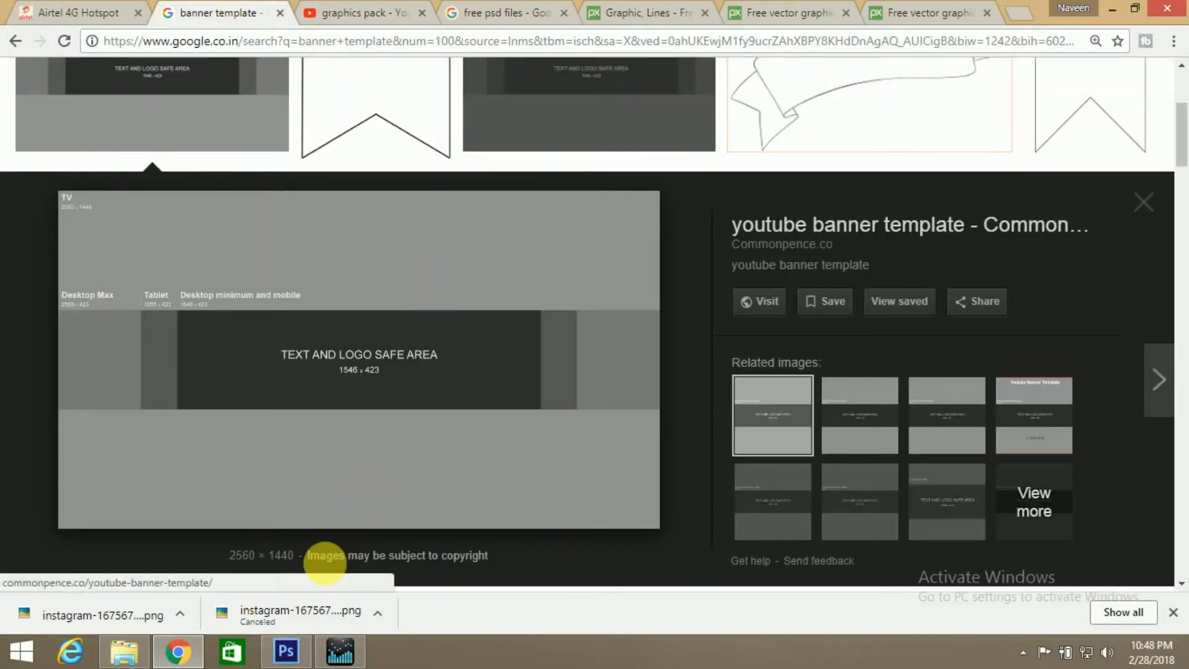
Switch back to Photoshop and review the open stock images and the banner document, ending on the black texture image 11632.jpg
left_click(286, 651)
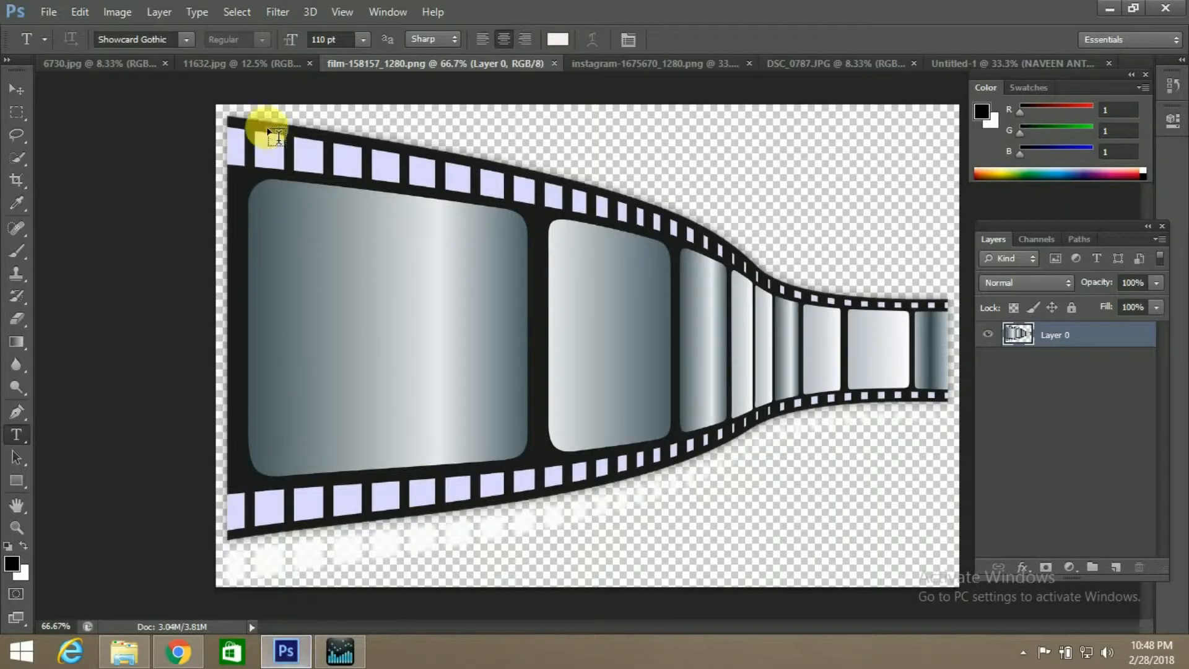
left_click(191, 61)
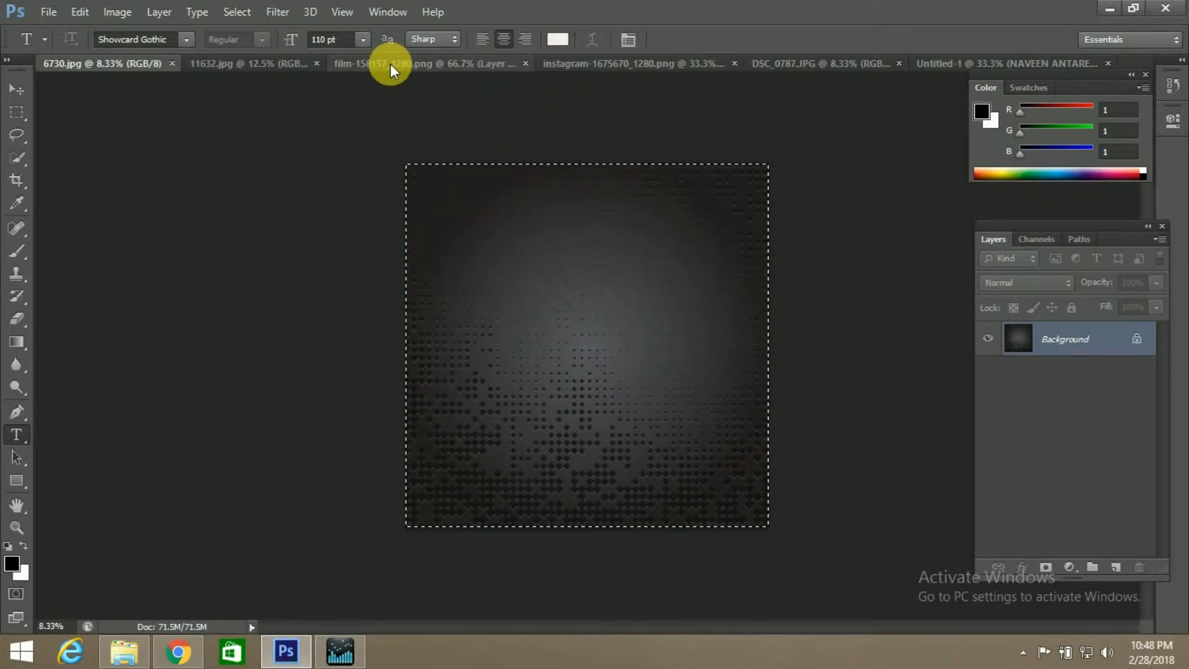
left_click(390, 64)
left_click(621, 68)
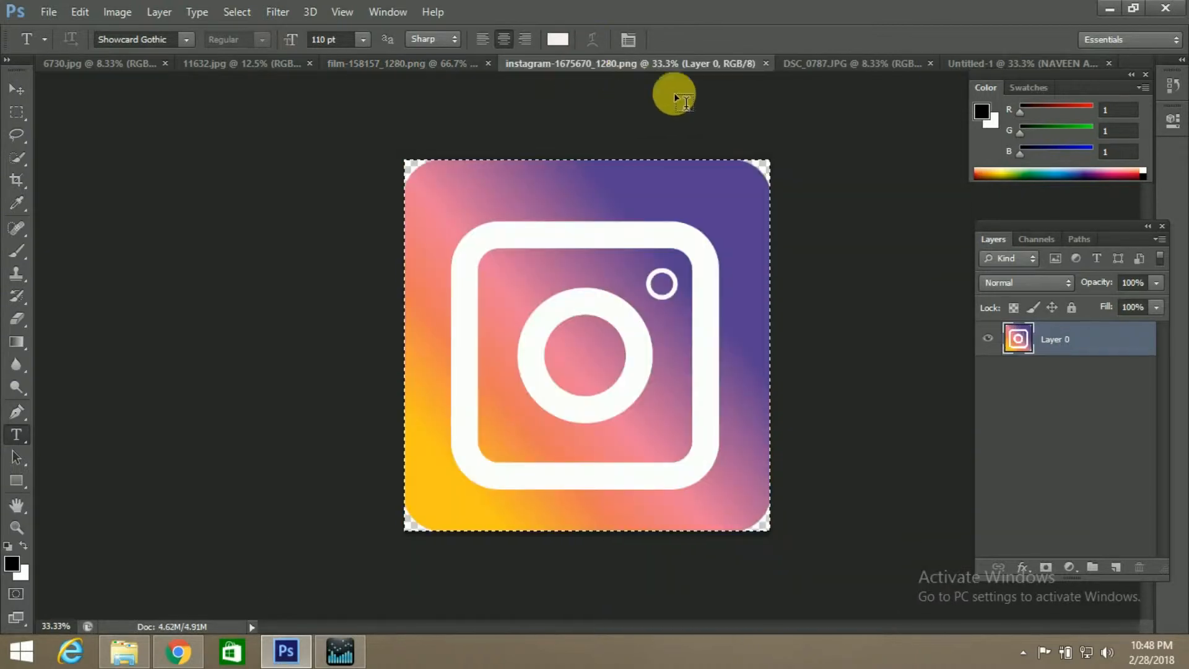
left_click(821, 62)
left_click(953, 62)
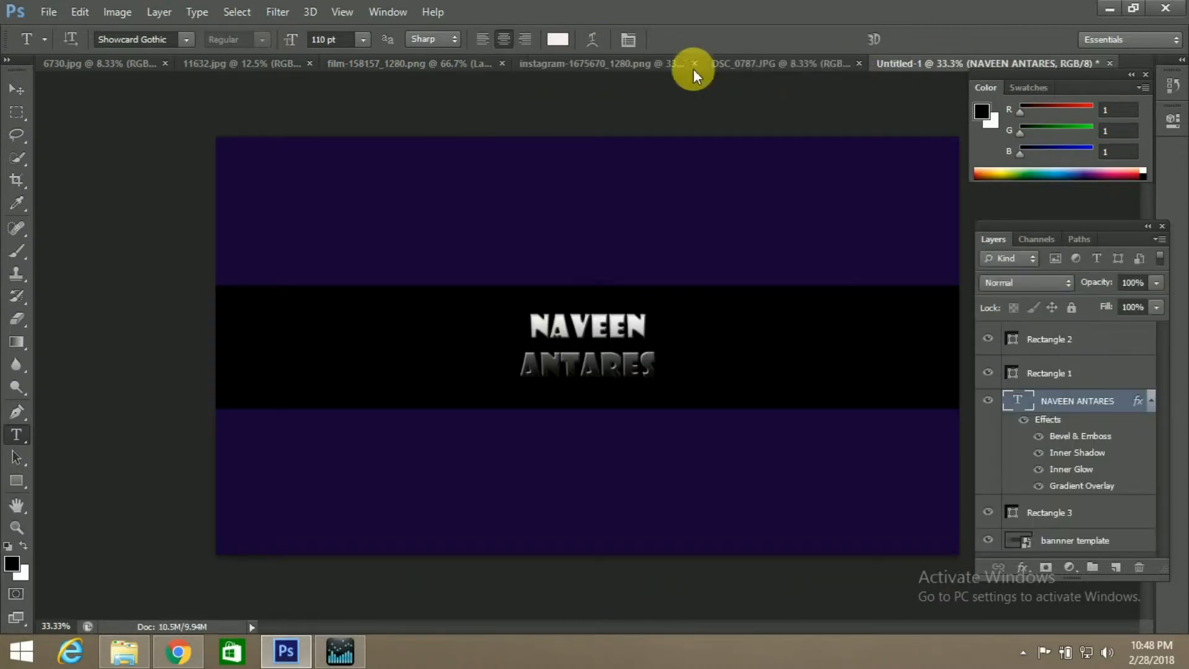
left_click(288, 63)
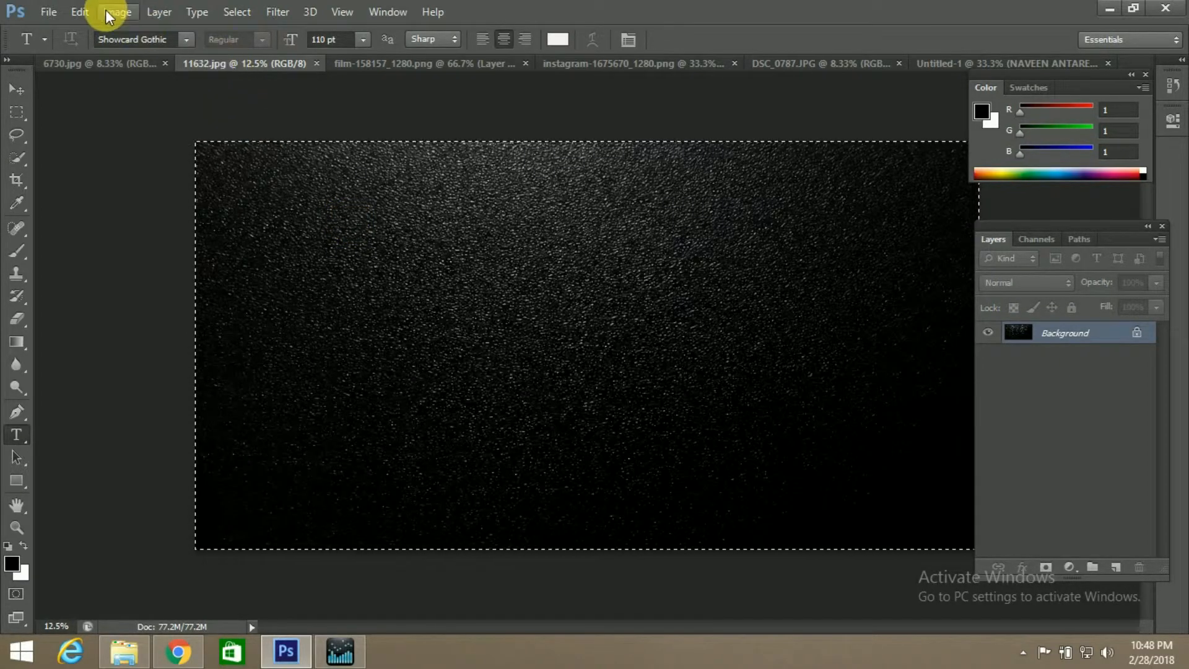
left_click(54, 8)
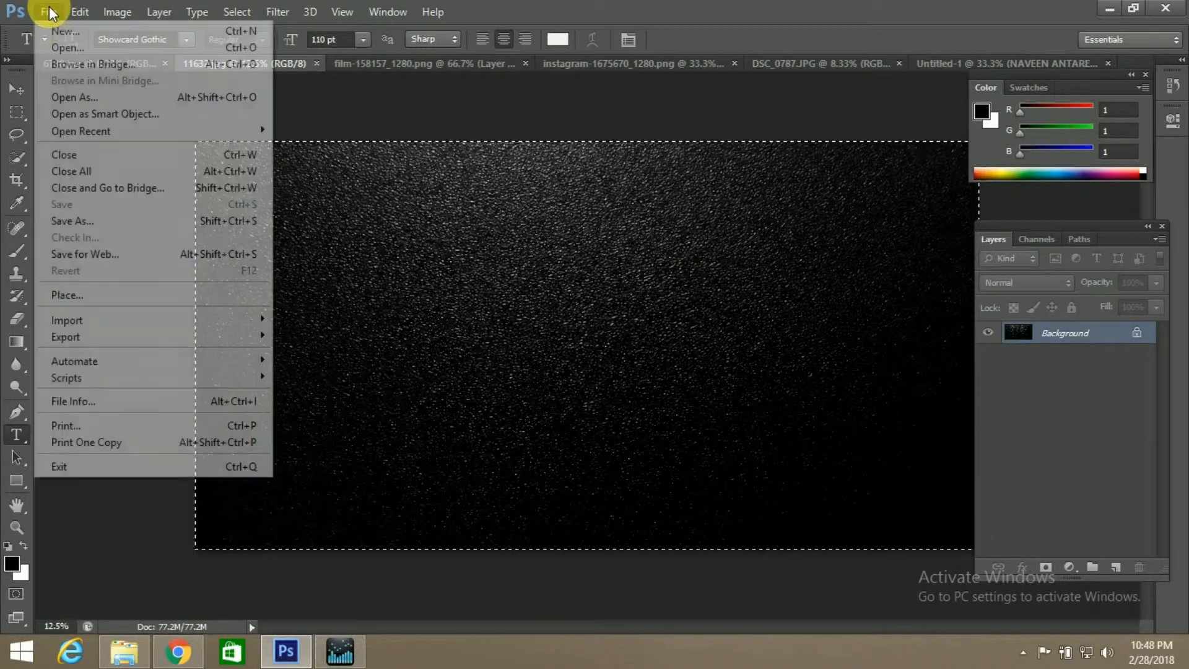
left_click(53, 49)
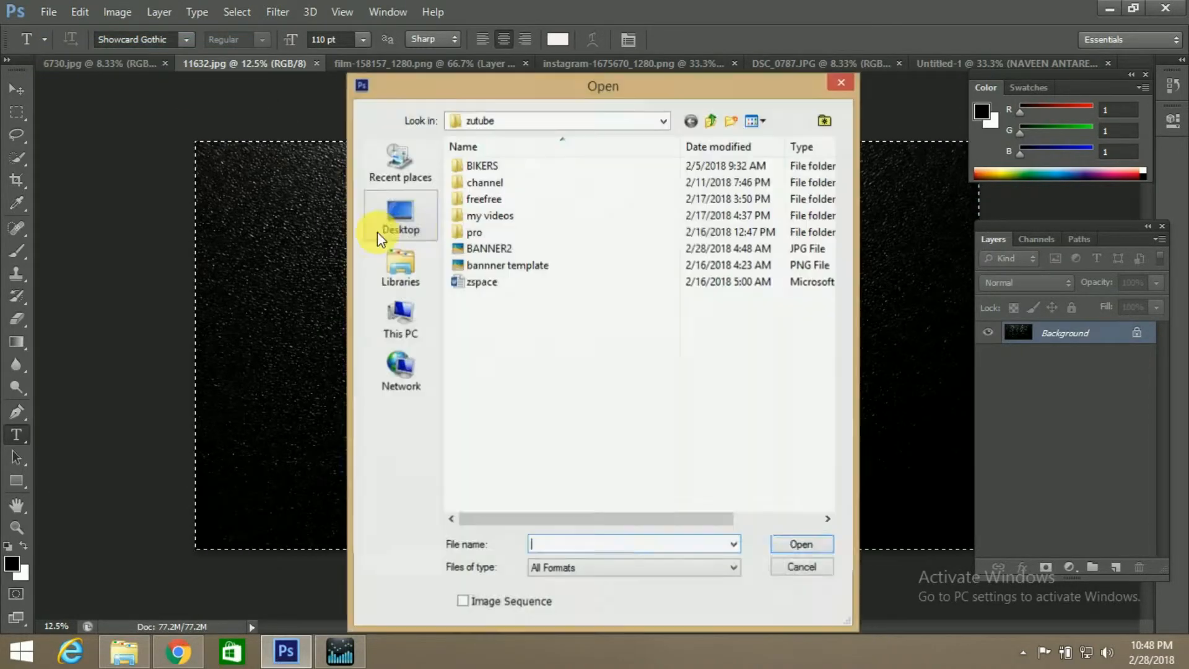
left_click(803, 567)
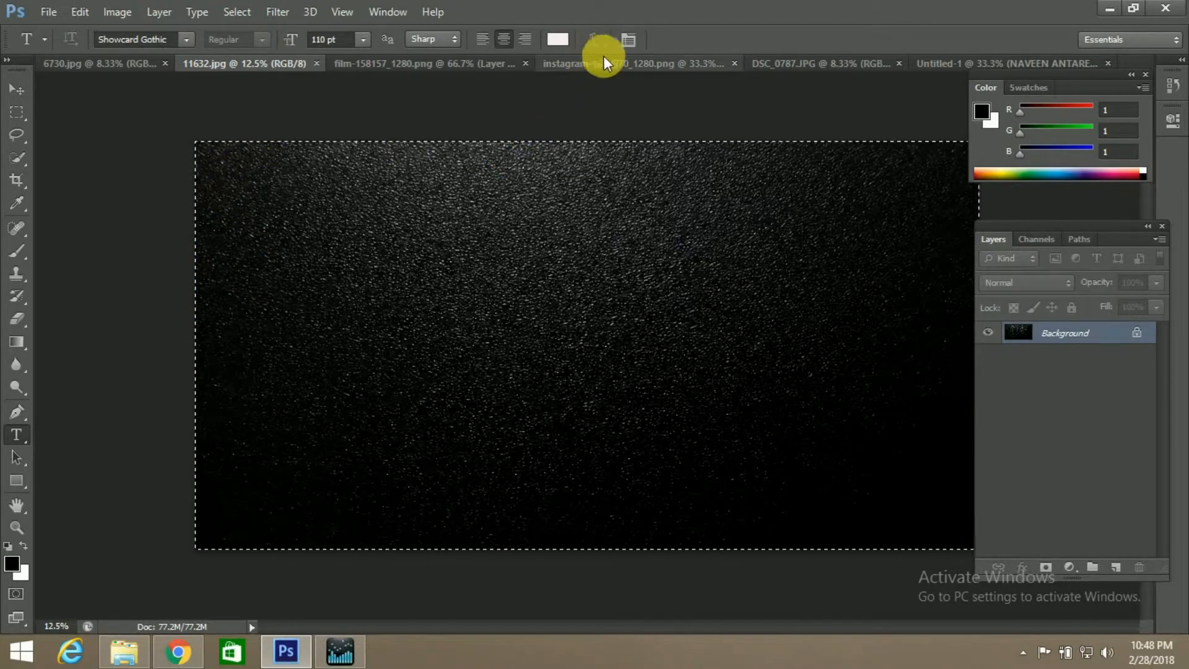
Paste the black texture from 11632.jpg into the banner document and move its layer below the name text, above Rectangle 3
left_click(957, 66)
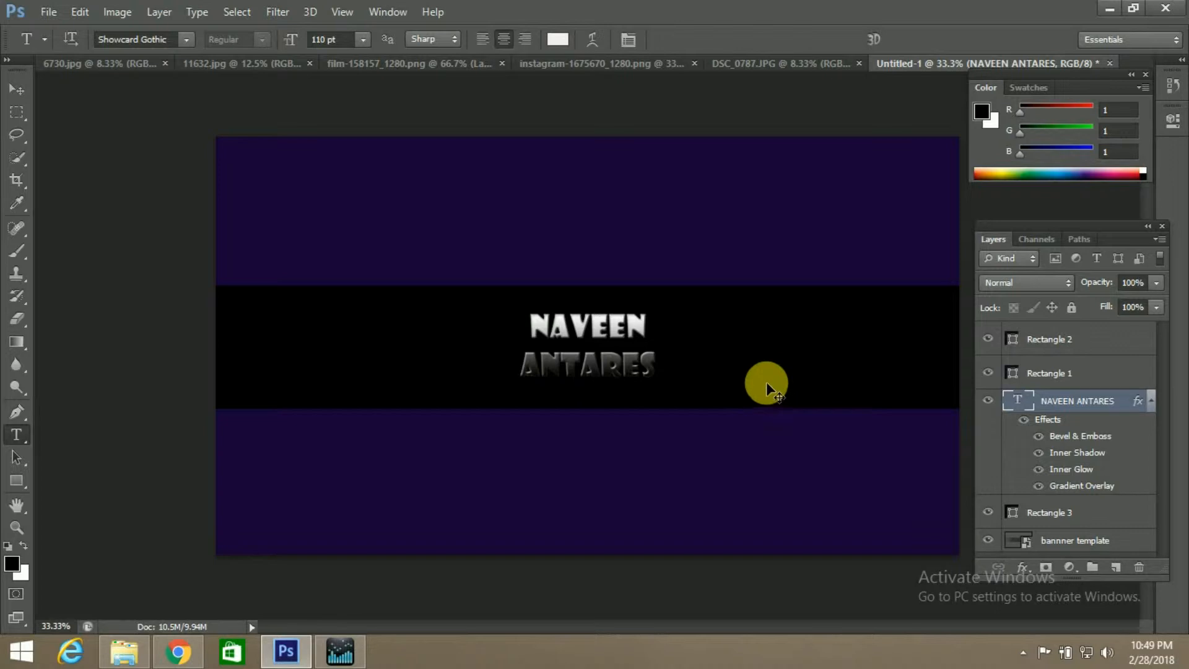
left_click_drag(767, 381, 767, 381)
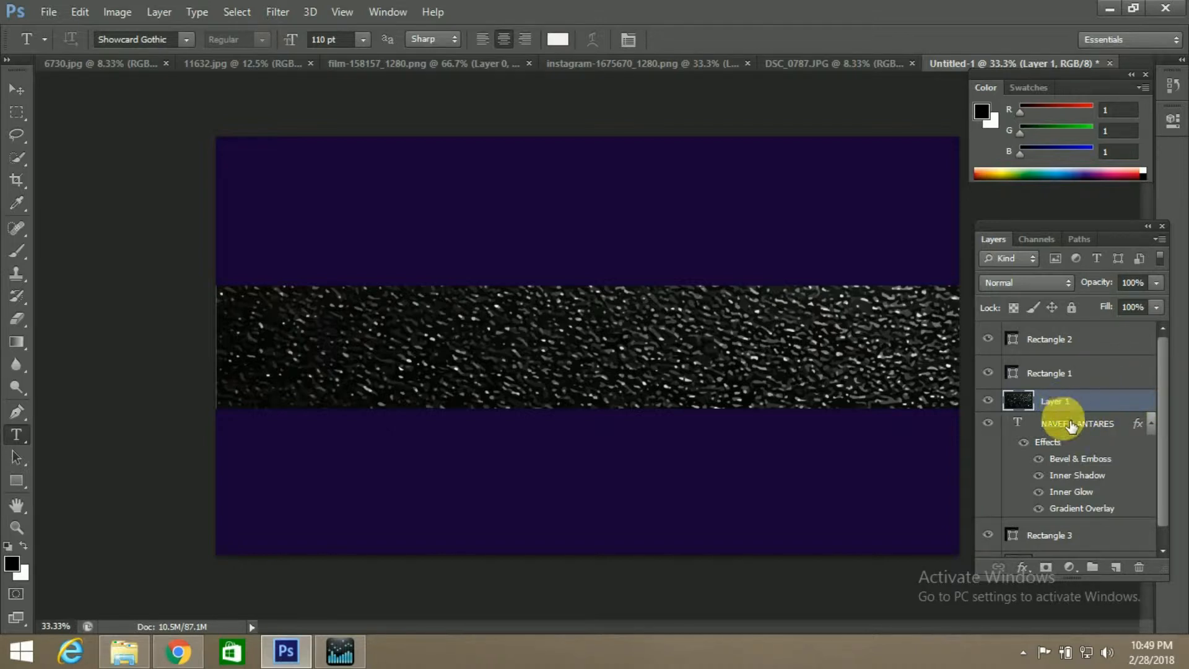
left_click_drag(1065, 410, 1065, 517)
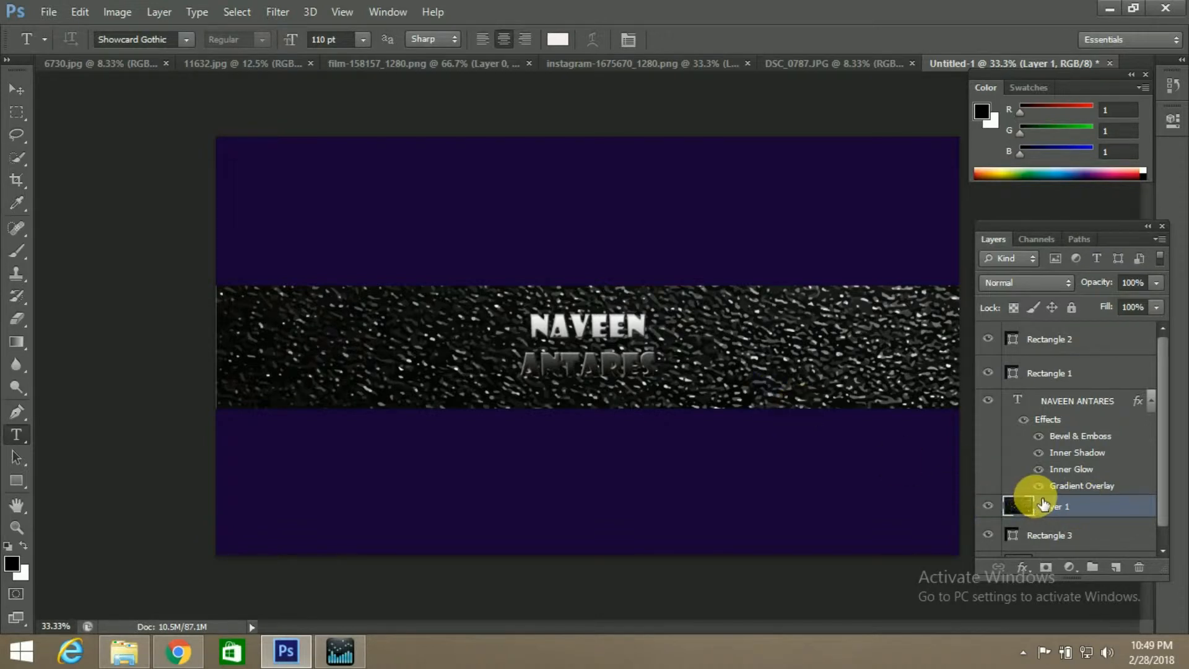
Free-transform the texture layer to about 92% width and 94% height, moving its darker lower part over the central band
key("ctrl+t")
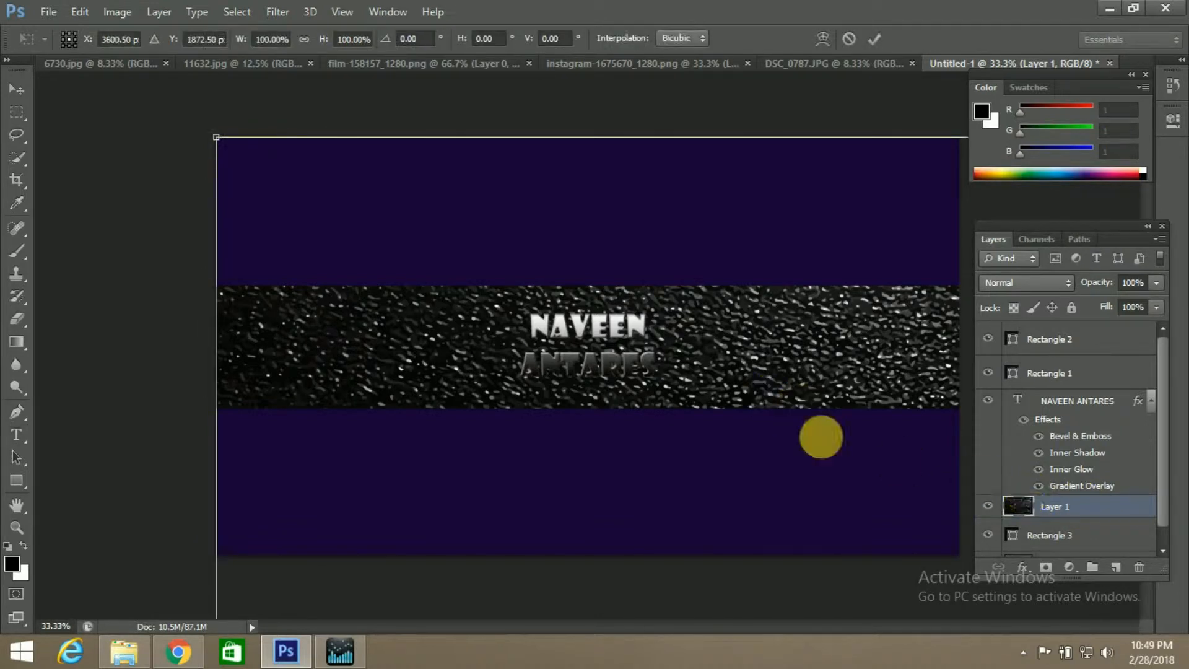
left_click(79, 12)
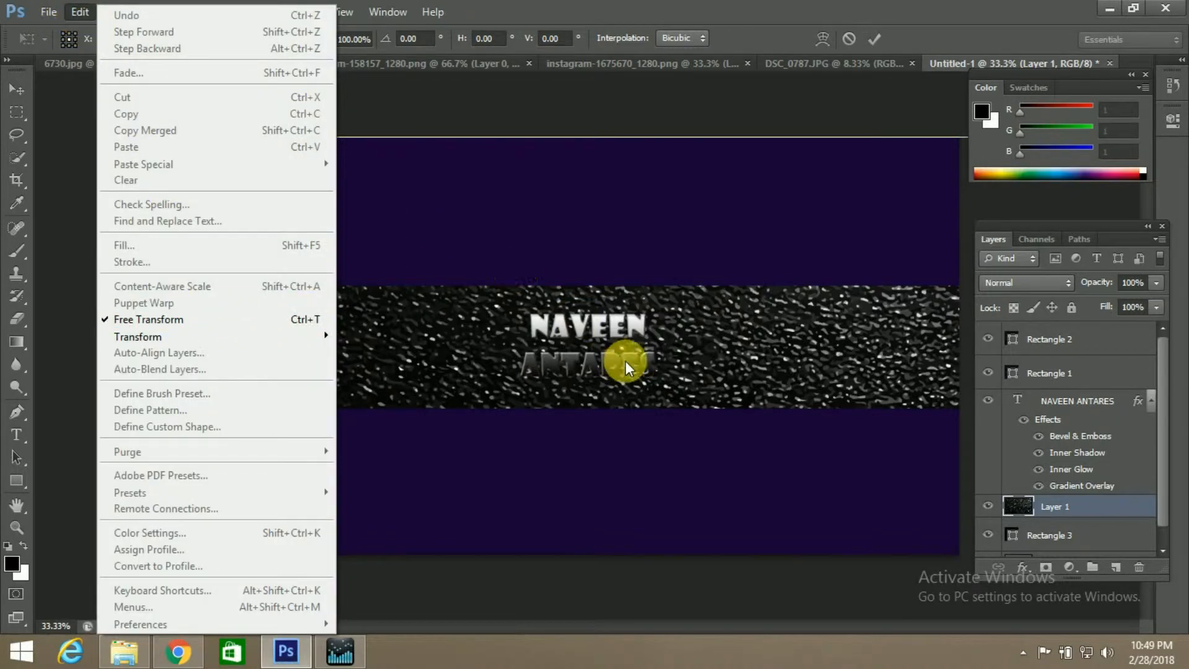
left_click(796, 81)
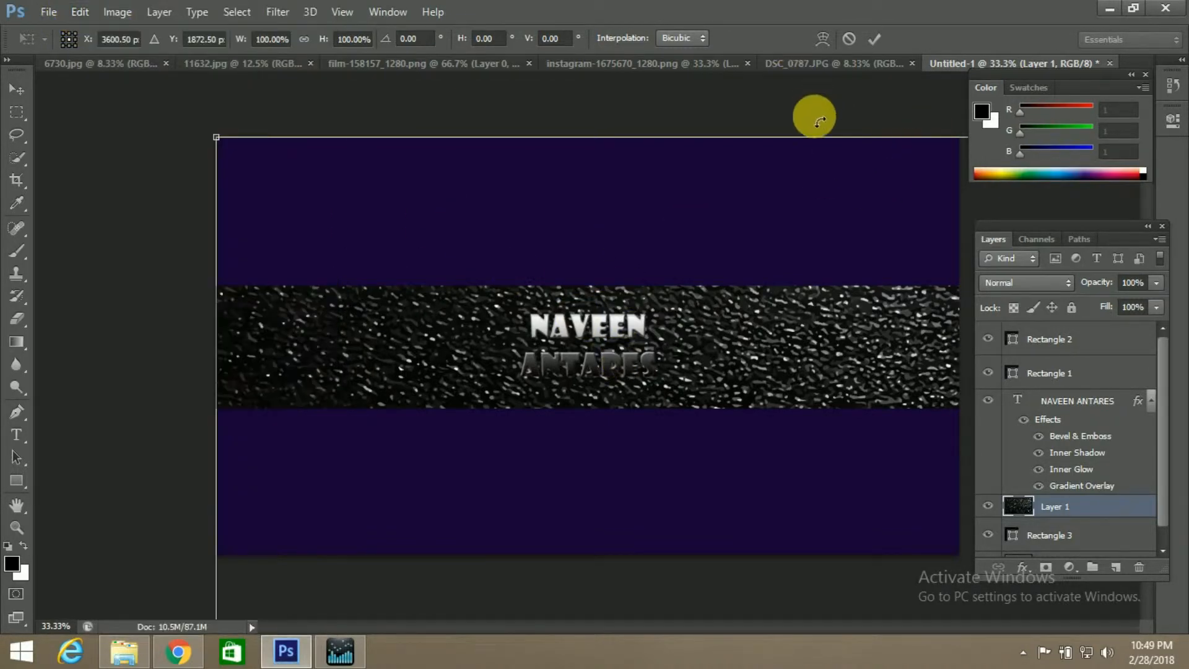
left_click_drag(217, 136, 380, 205)
left_click_drag(467, 315, 444, 247)
mouse_move(424, 362)
left_mouse_down()
mouse_move(430, 180)
mouse_move(438, 363)
mouse_move(456, 316)
mouse_move(432, 305)
mouse_move(431, 408)
mouse_move(440, 354)
left_mouse_up()
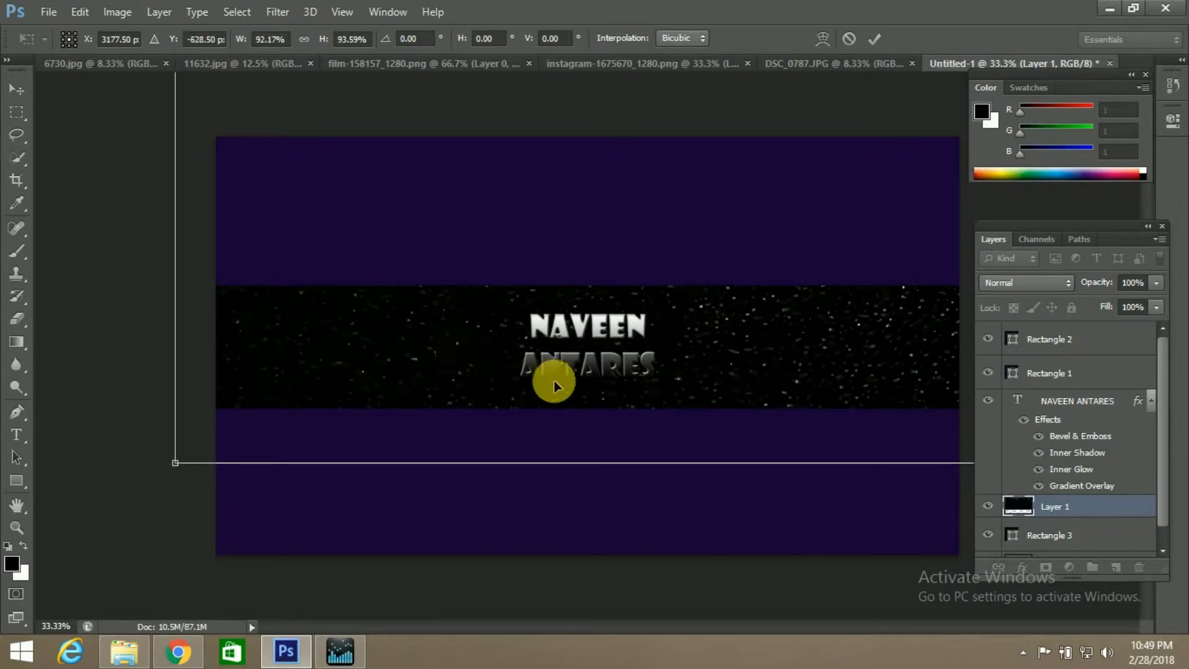
left_click(874, 41)
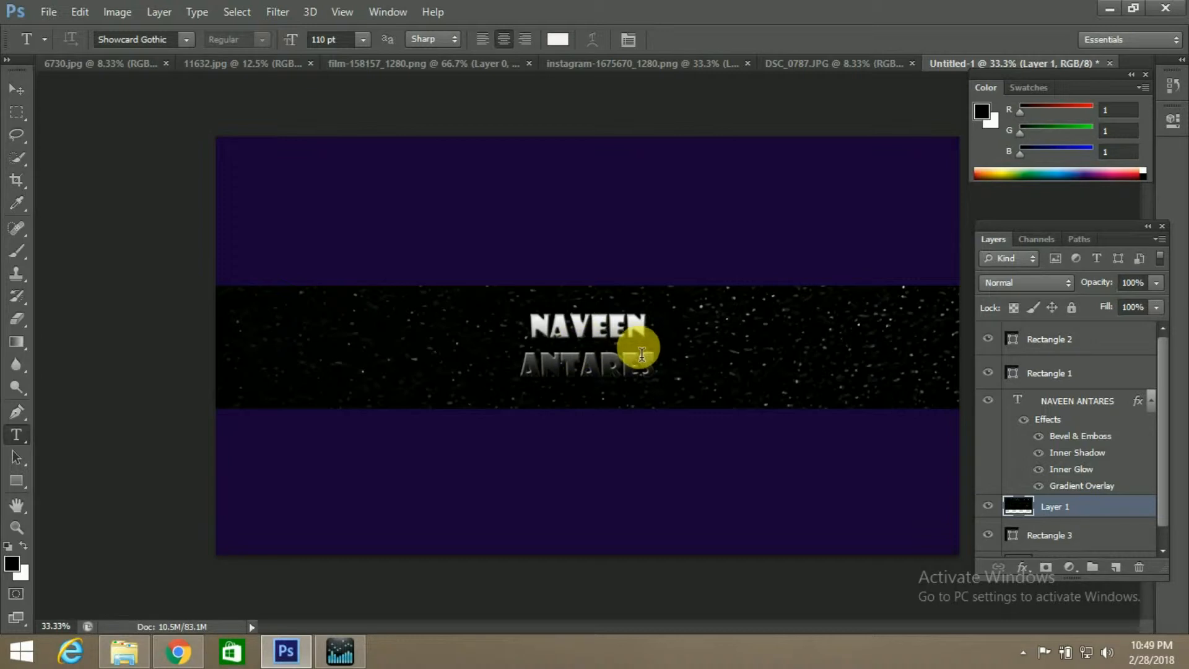
Switch to Chrome and go through the open resource pages to the start of Pixabay's vector graphics results for "graphic lines"
left_click(832, 63)
left_click(653, 61)
left_click(177, 651)
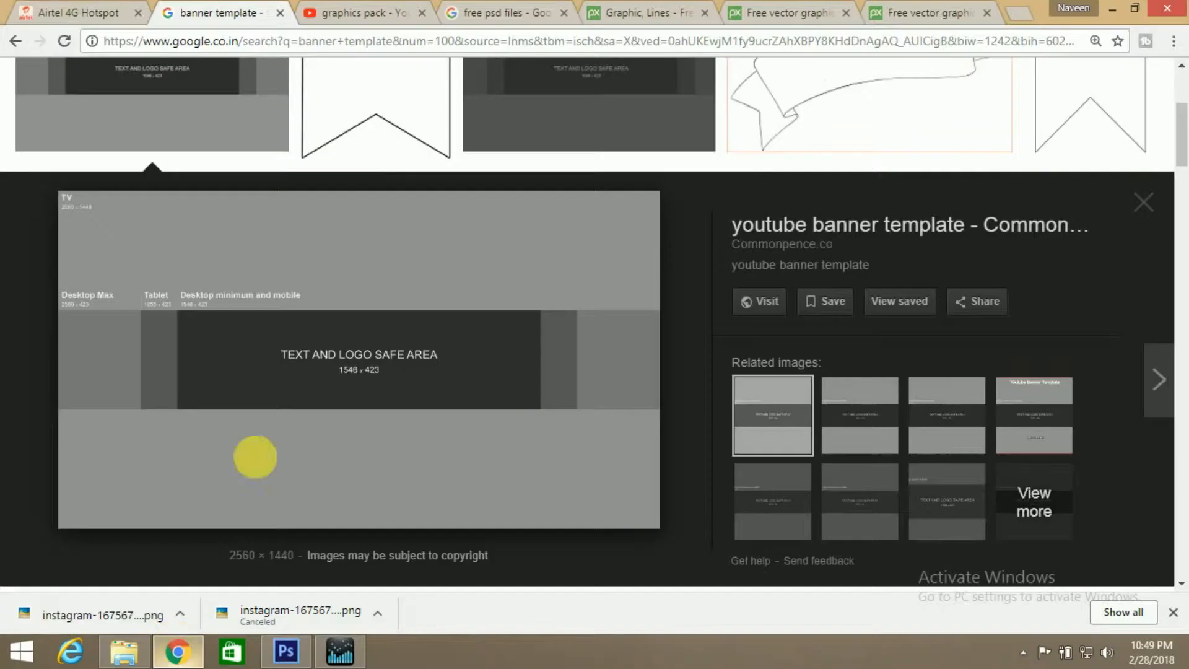
left_click(365, 13)
left_click(499, 11)
left_click(627, 19)
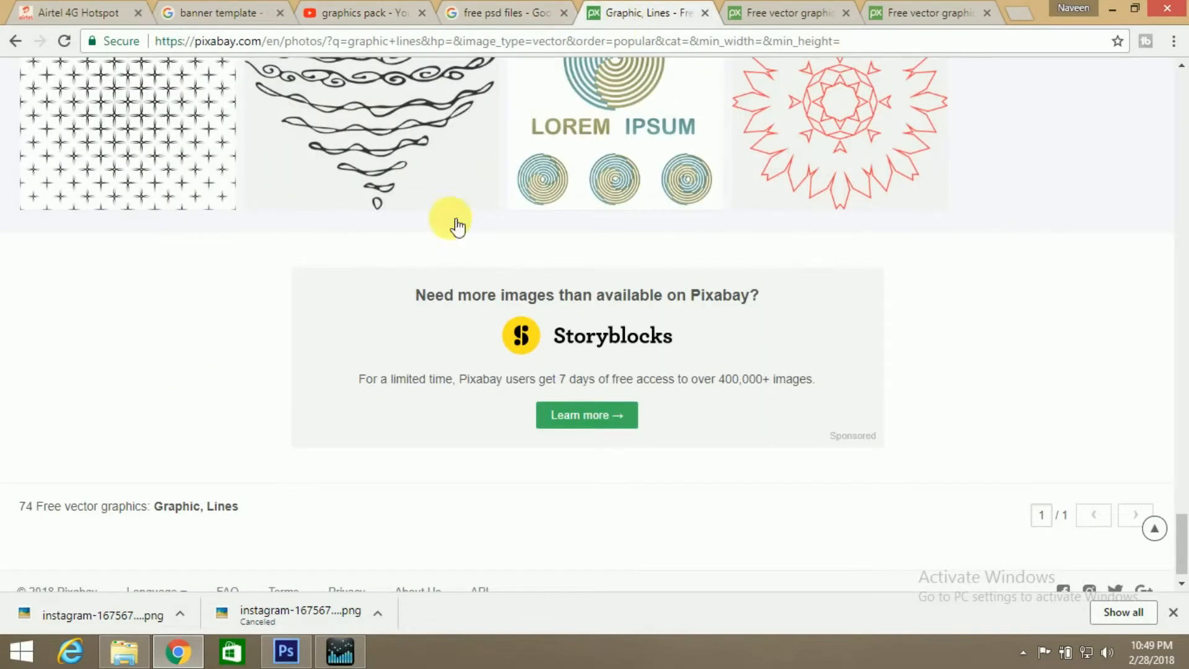
scroll(451, 226, "up", 15)
scroll(441, 171, "up", 20)
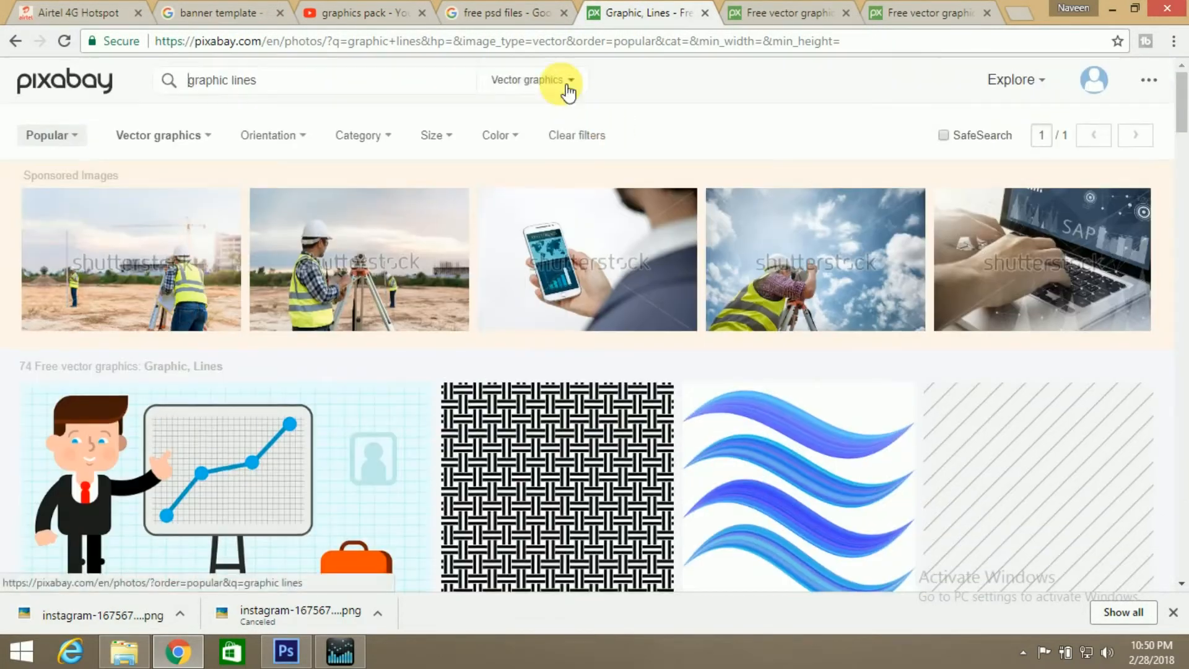
Browse Pixabay's vector results for "graphic lines" and revisit the "free psd files" and "graphics pack" search pages
left_click(564, 82)
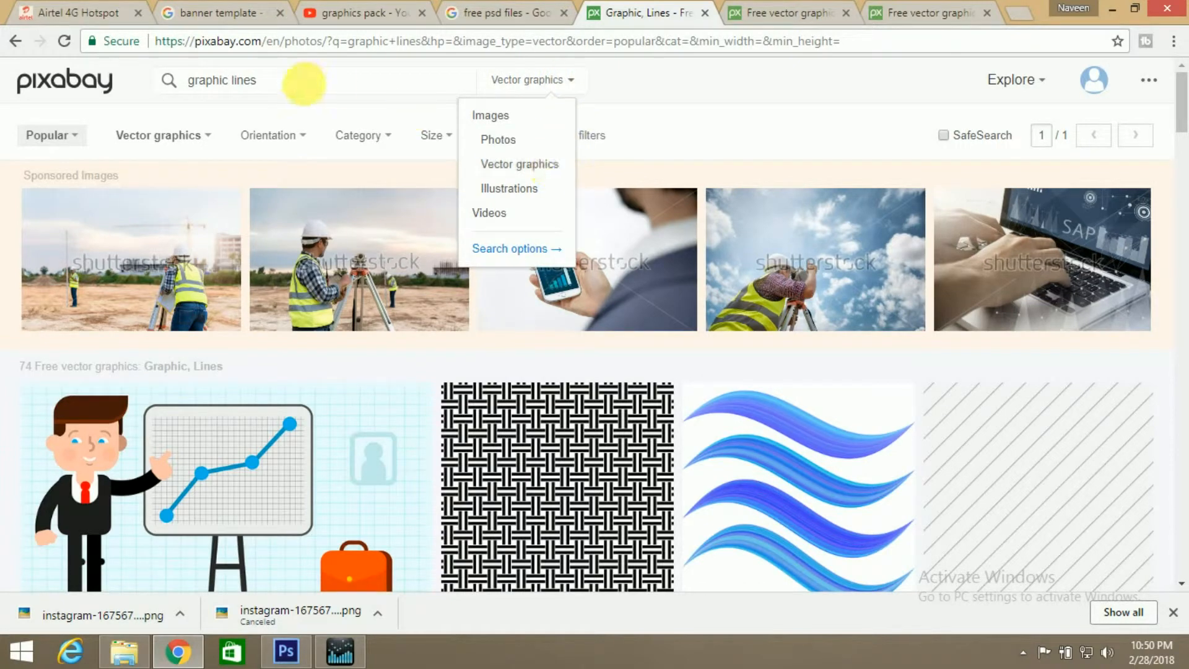
scroll(463, 424, "down", 4)
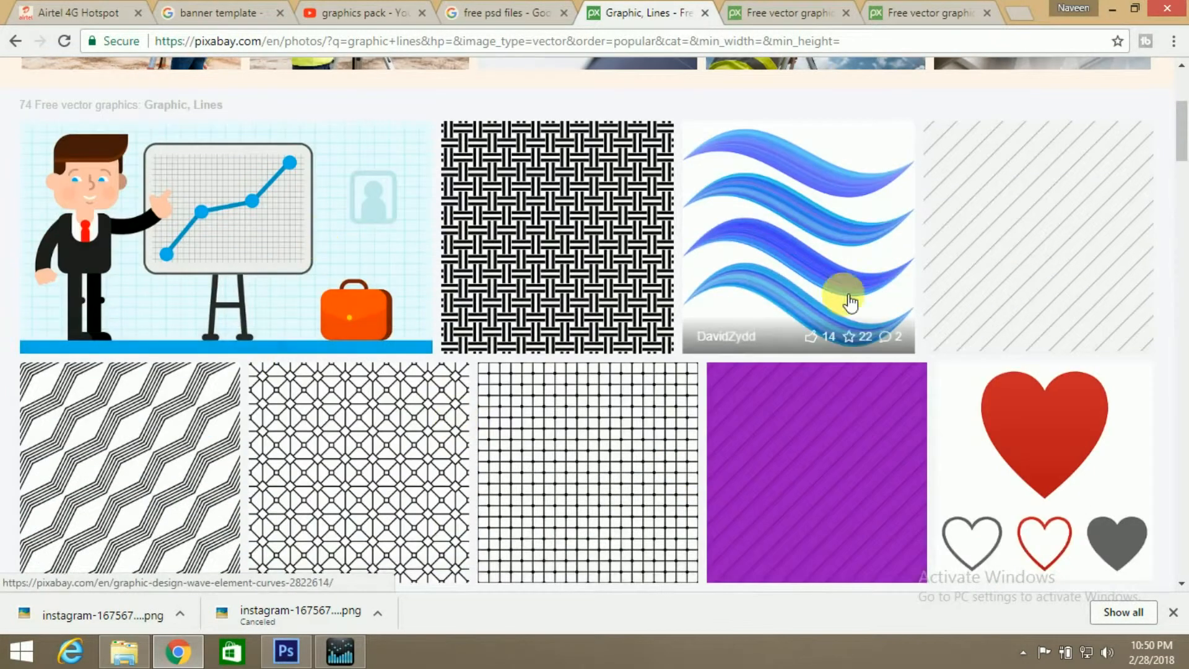
left_click(508, 25)
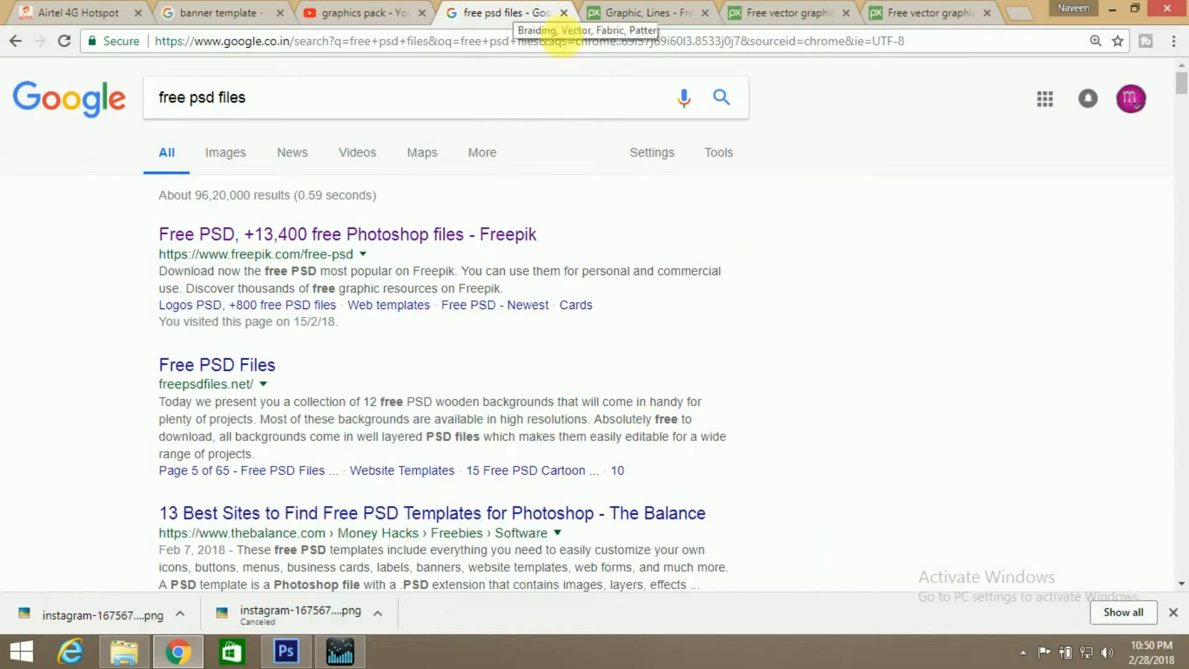
left_click(396, 14)
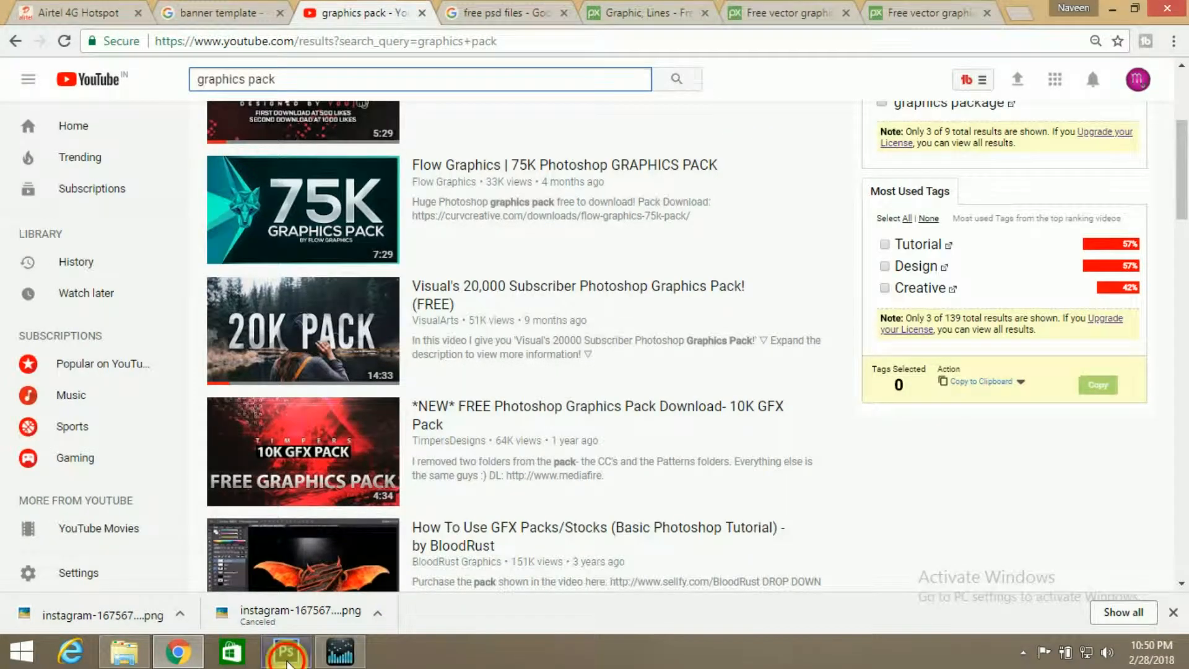
Switch to Photoshop and paste the whole film strip from film-158157_1280.png into the banner document, directly above the texture layer
left_click(286, 651)
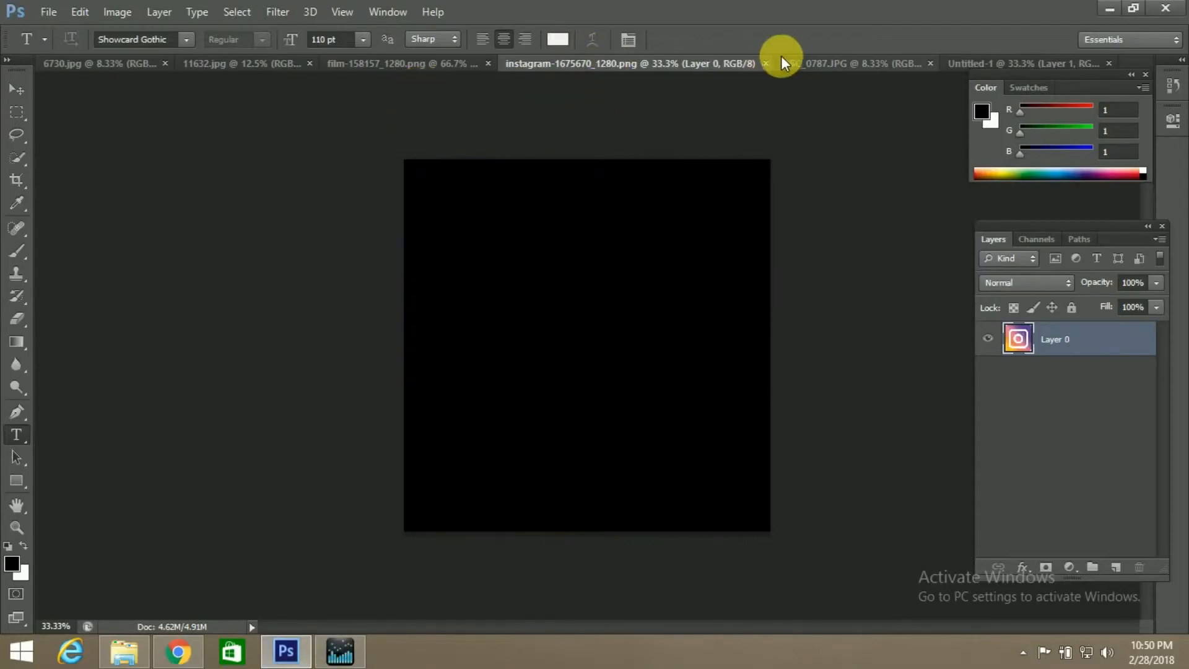
left_click(821, 62)
left_click(942, 68)
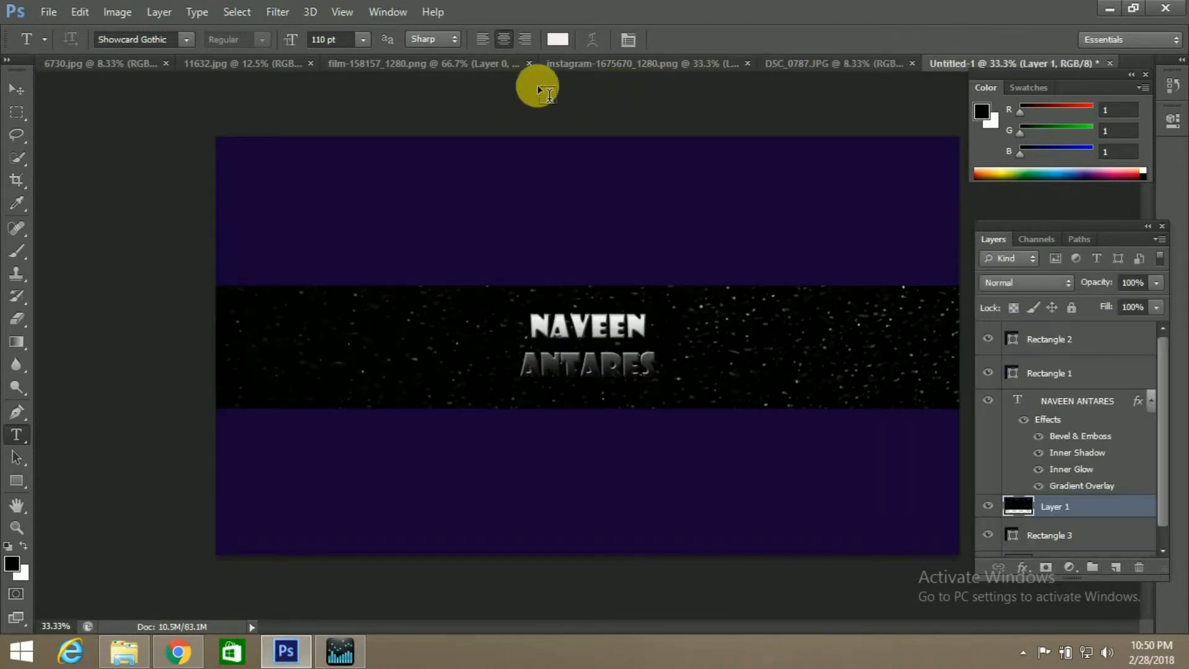
left_click(415, 66)
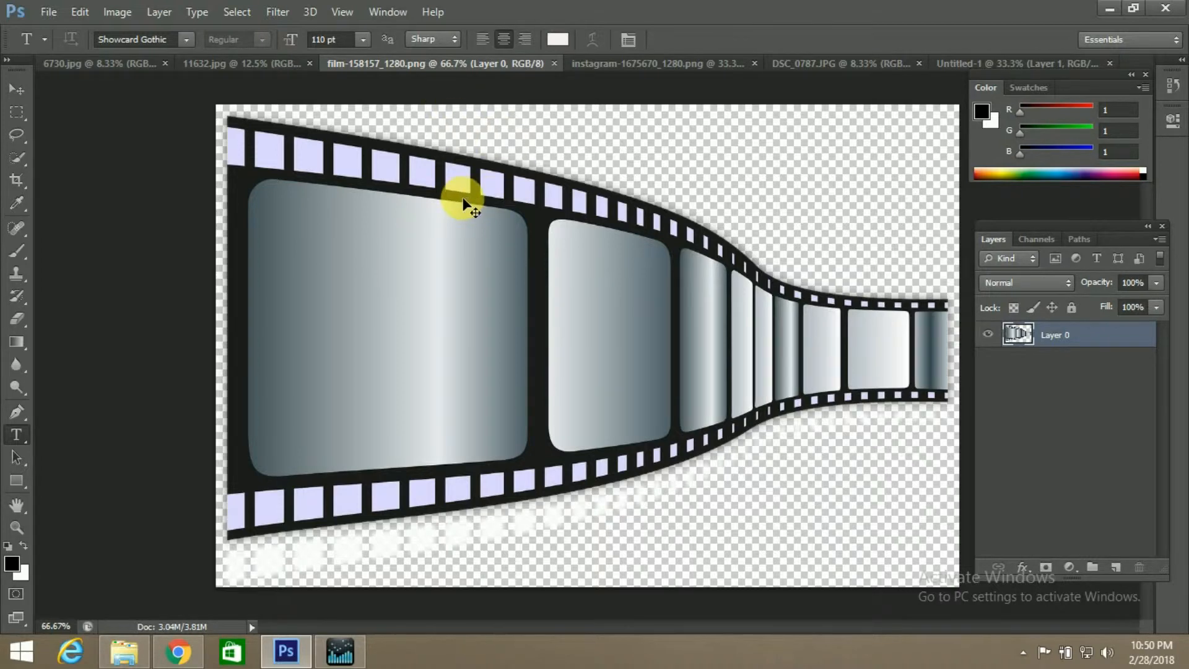
key("ctrl+a")
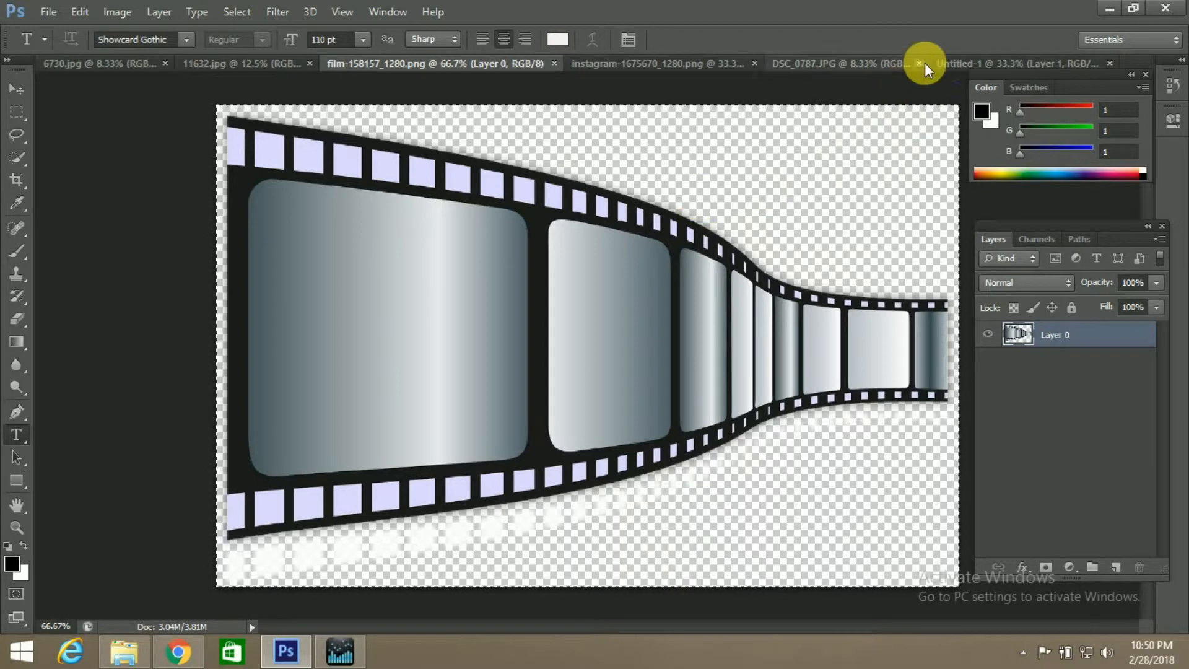
left_click(946, 63)
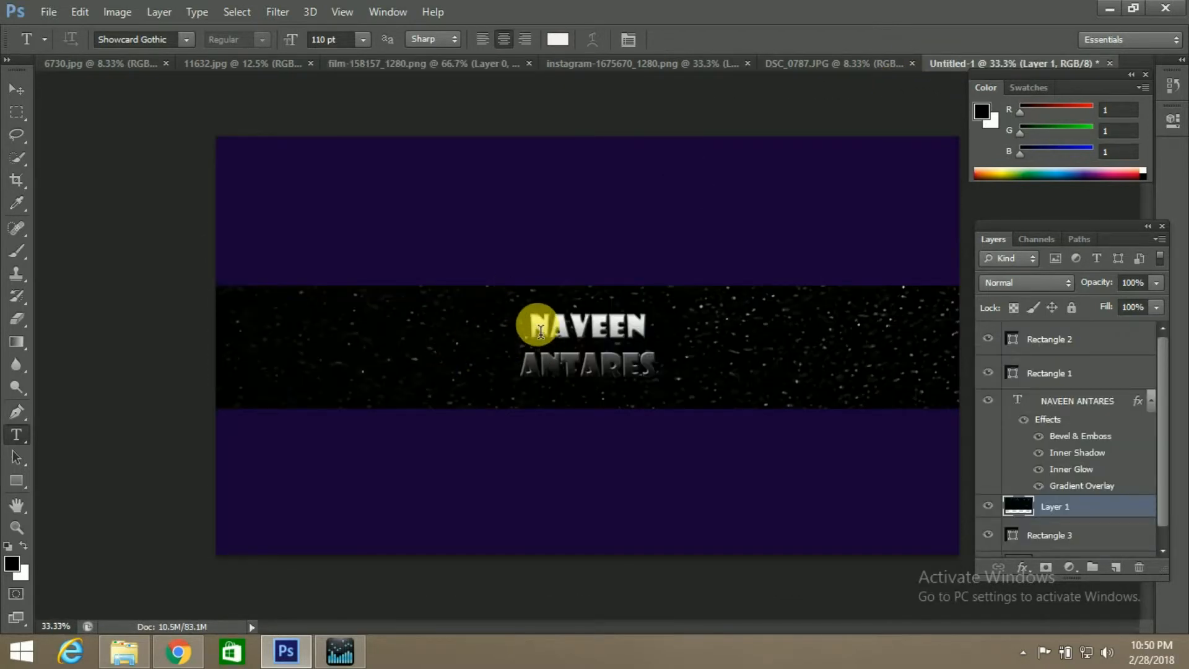
key("ctrl+v")
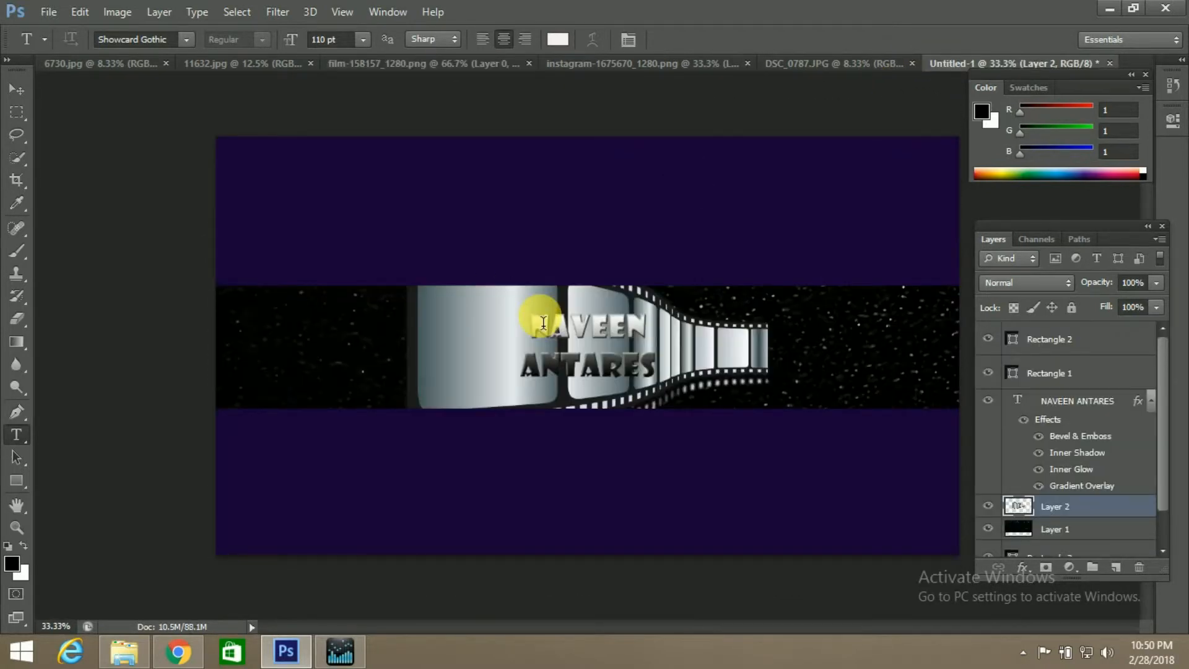
Free-transform the film strip to about 89% width and 95% height, rotated about 6.35°, over the left end of the central band
key("ctrl+t")
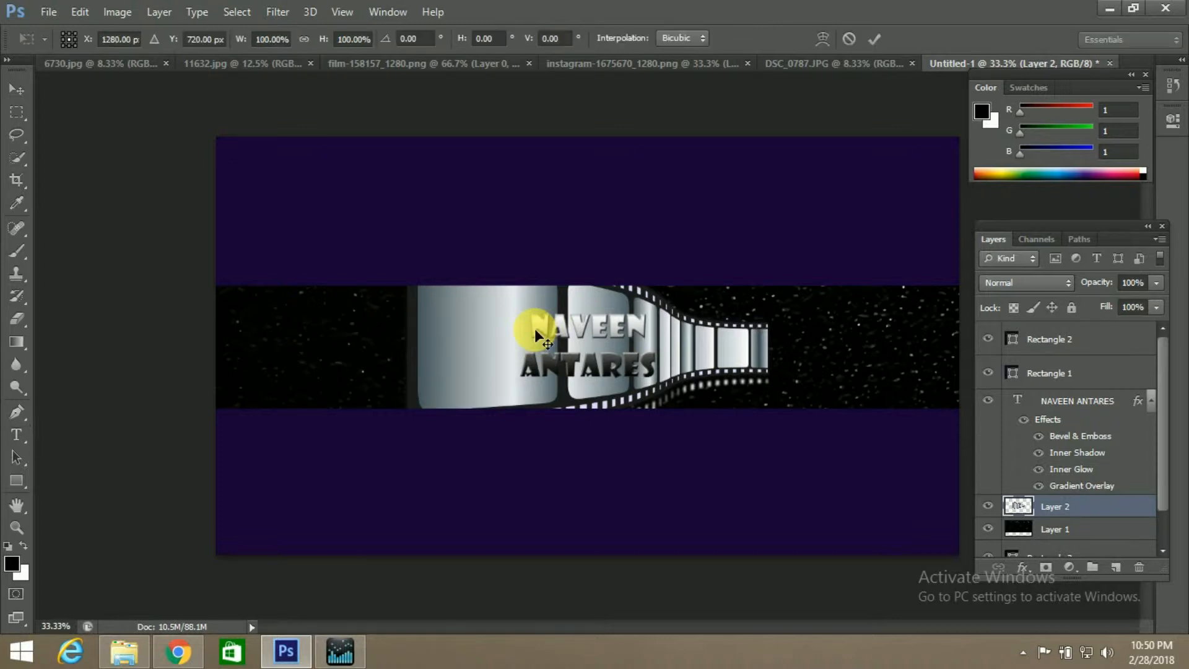
left_click_drag(490, 328, 291, 286)
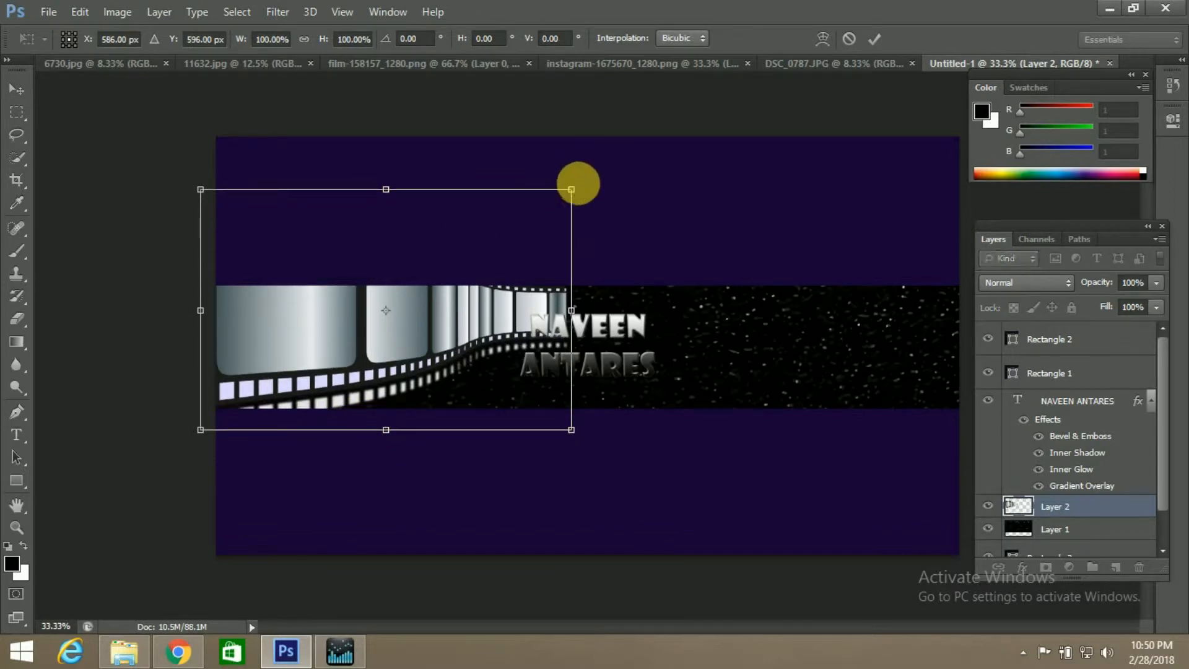
left_click_drag(589, 190, 545, 221)
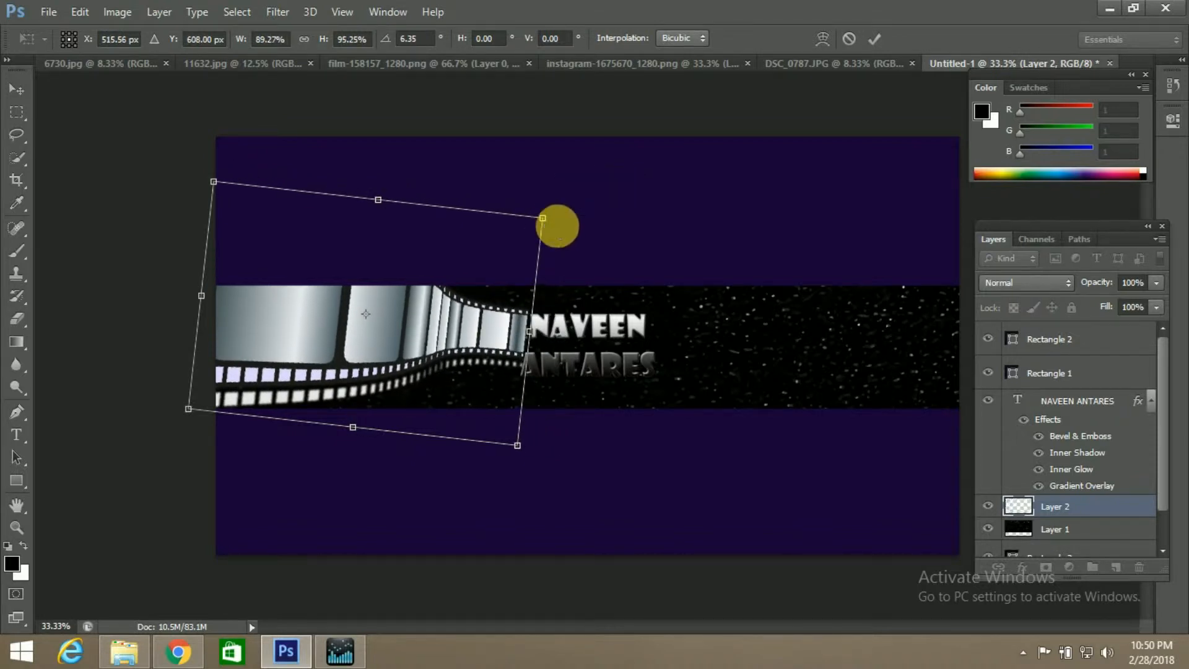
left_click(872, 41)
key("t")
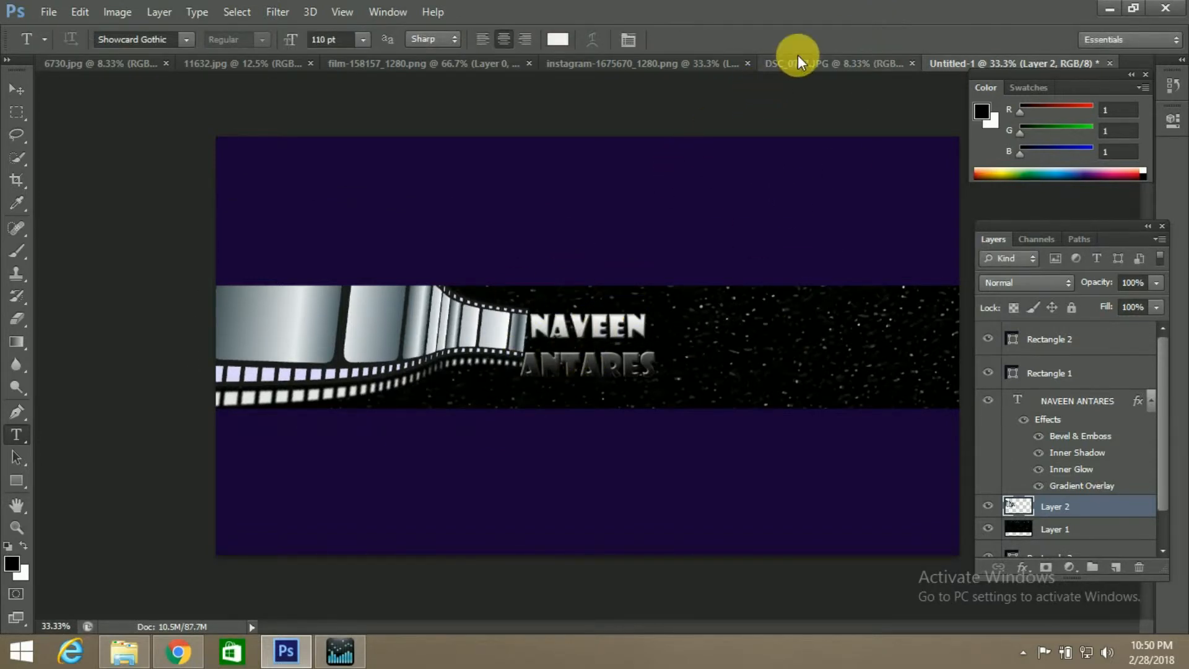
Select the man's head and upper body in DSC_0787.JPG with the Quick Selection tool
left_click(821, 68)
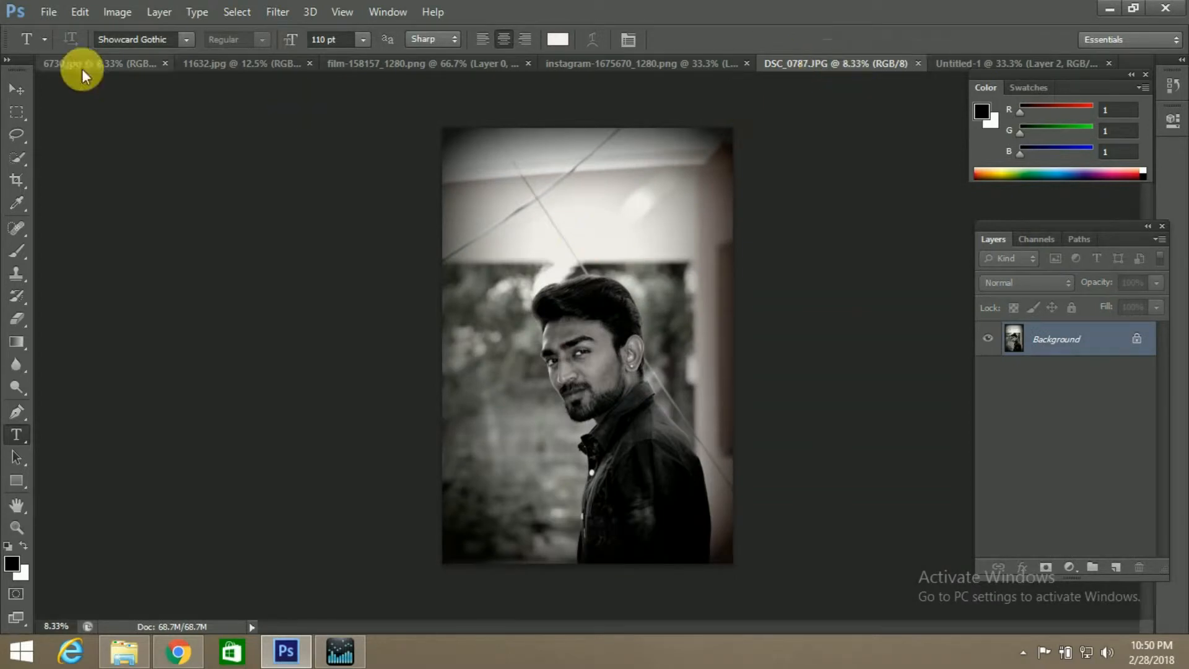
left_click(20, 158)
left_click(56, 157)
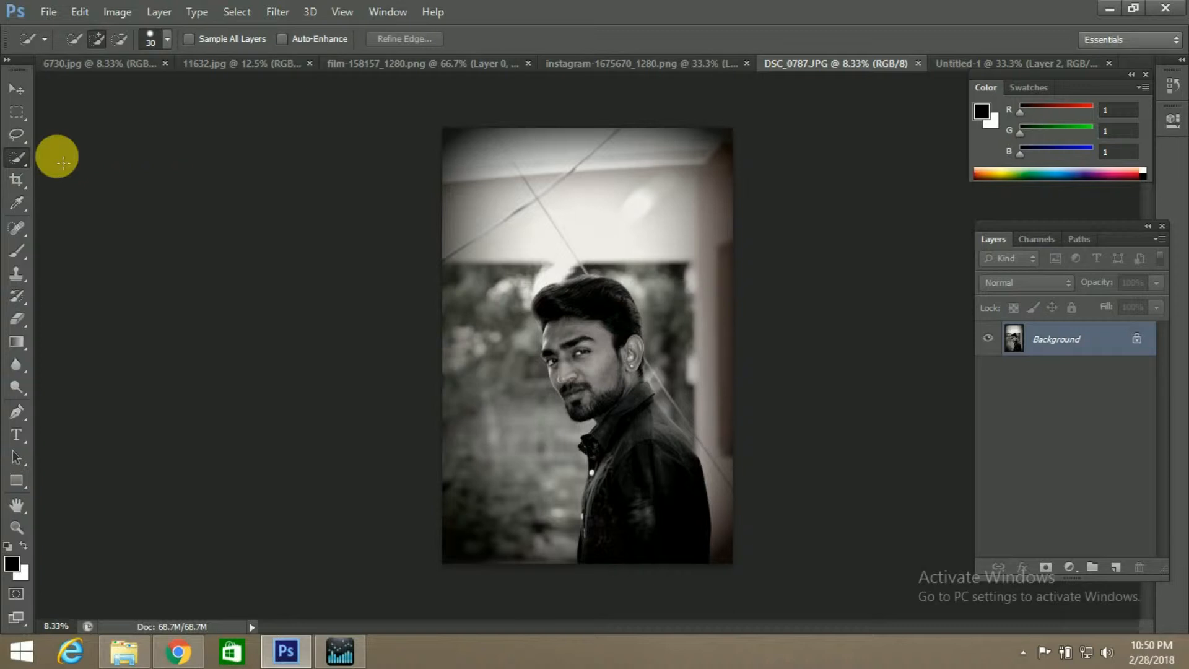
right_click(18, 153)
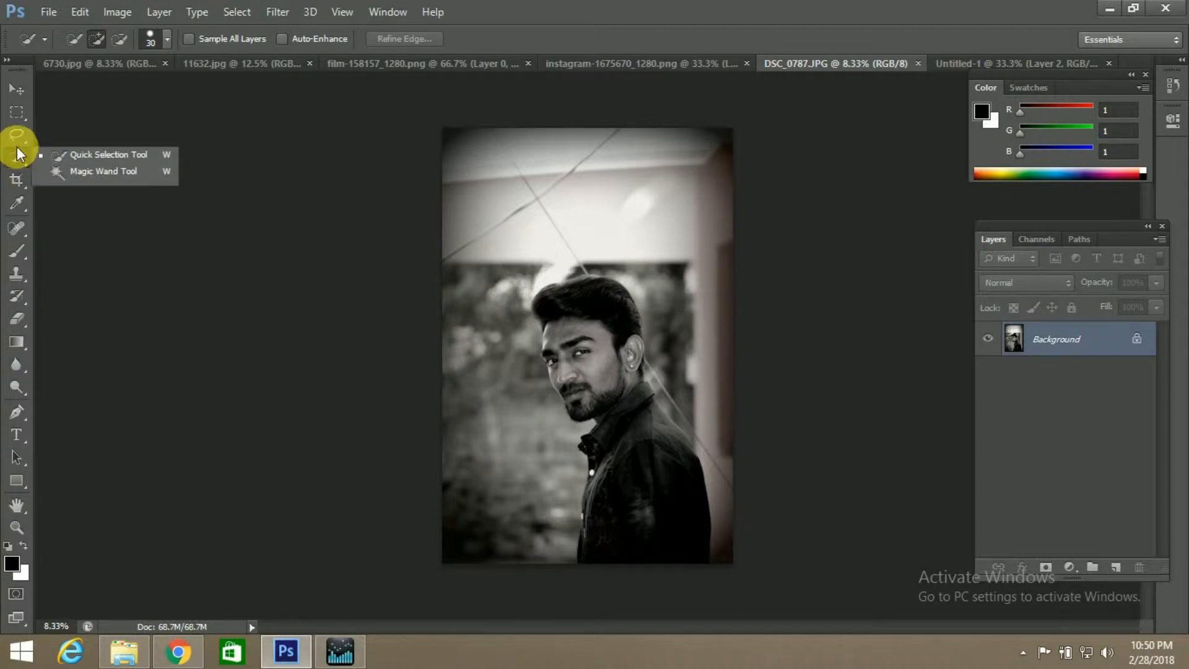
left_click(73, 154)
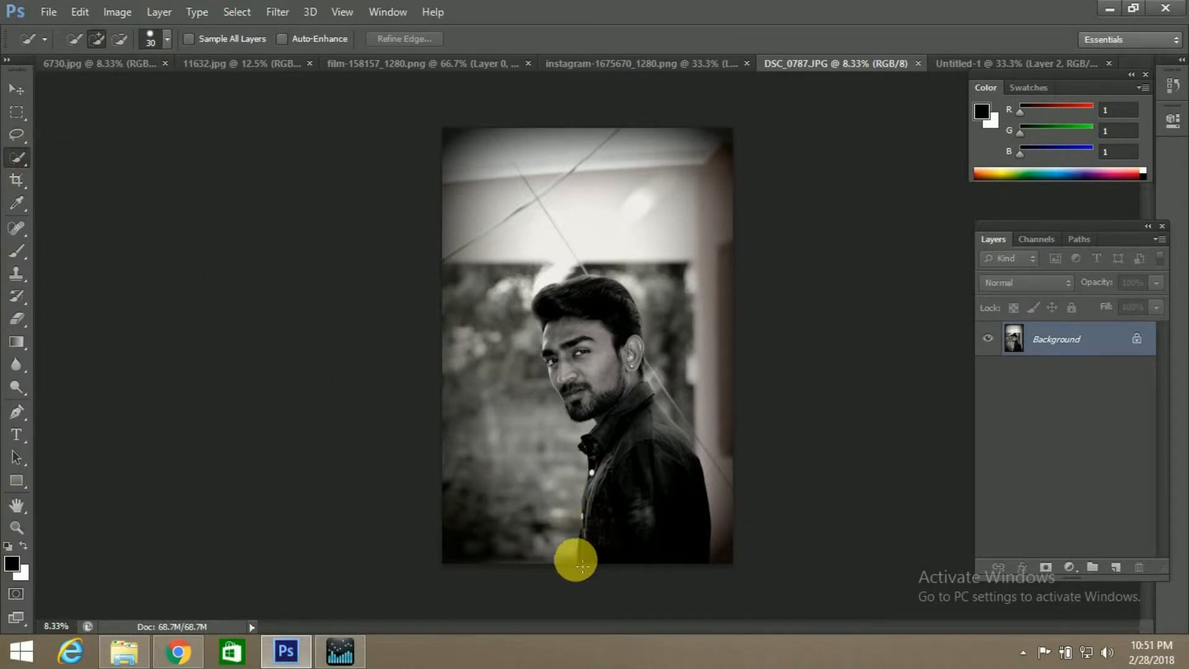
left_click_drag(586, 567, 678, 495)
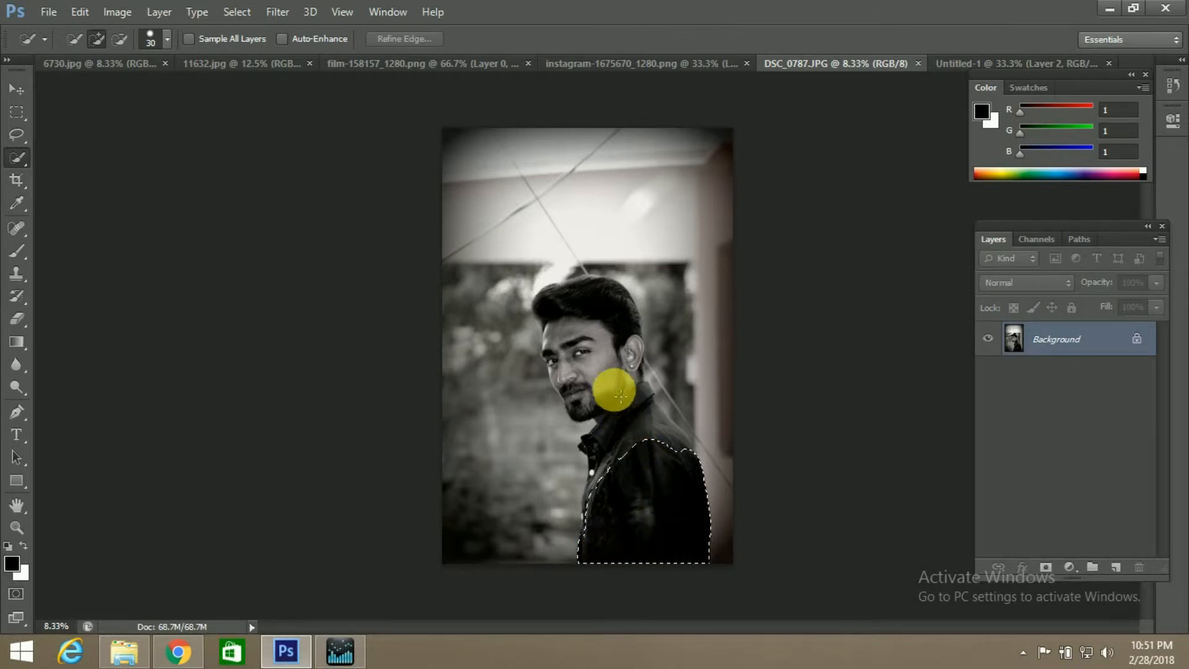
mouse_move(650, 446)
left_mouse_down()
mouse_move(637, 398)
mouse_move(625, 382)
mouse_move(615, 398)
mouse_move(614, 379)
mouse_move(632, 398)
mouse_move(628, 427)
mouse_move(638, 407)
left_mouse_up()
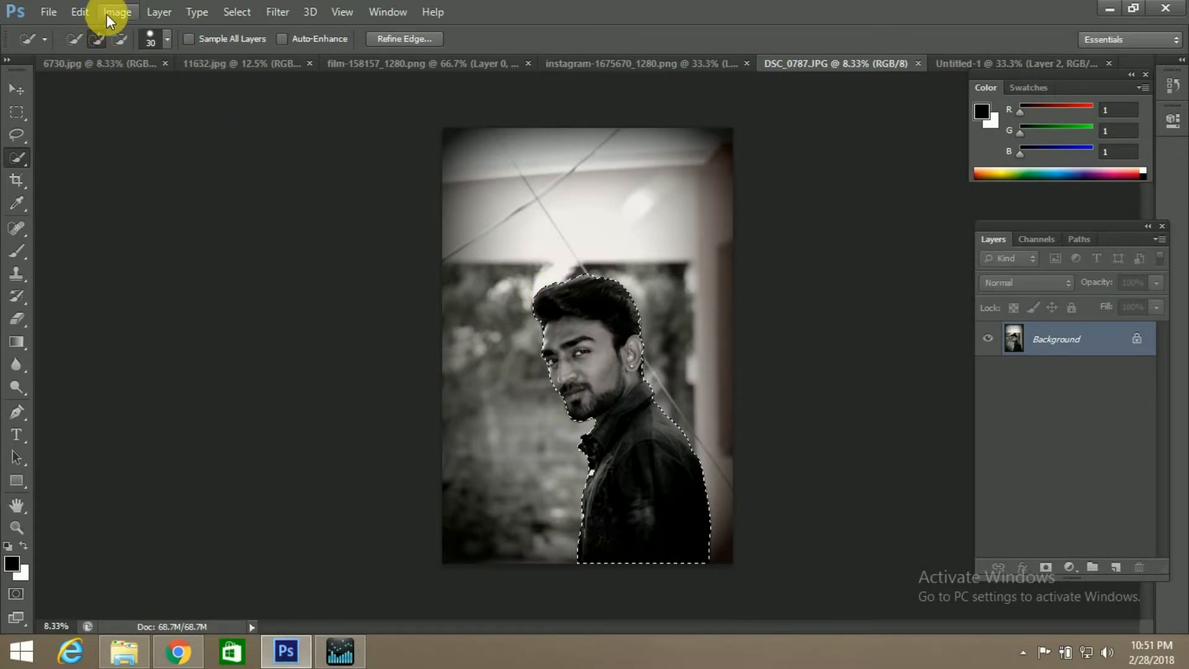
Copy the selected man from DSC_0787.JPG and paste the cutout into the banner document above the film strip layer
left_click(79, 11)
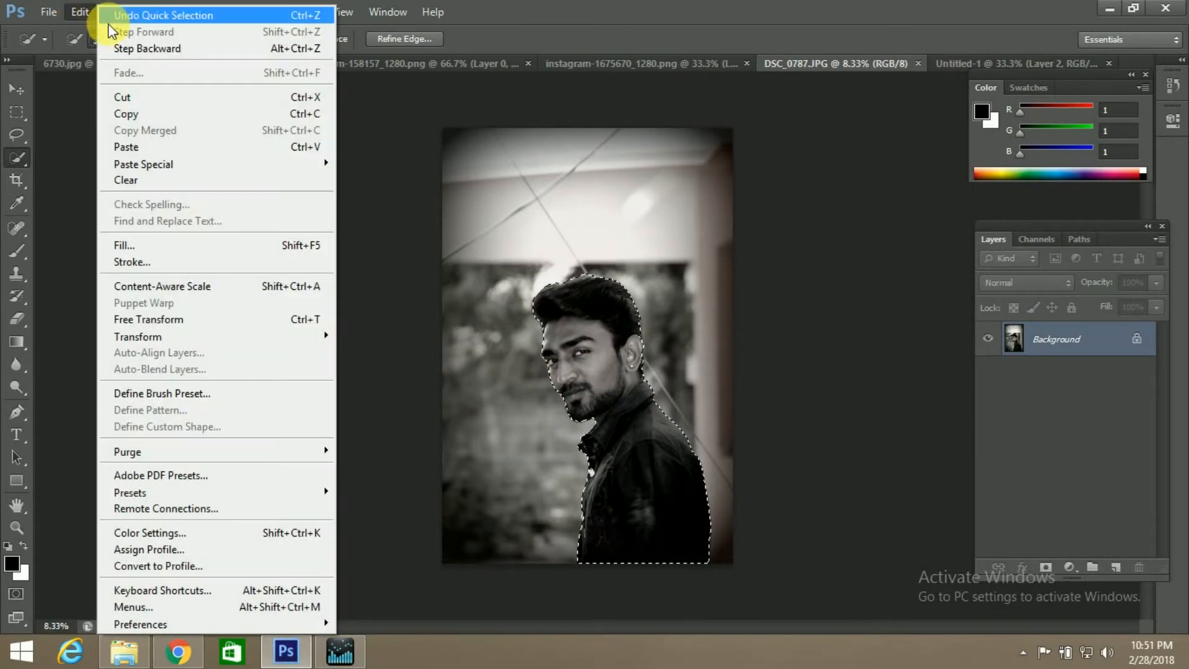
left_click(163, 113)
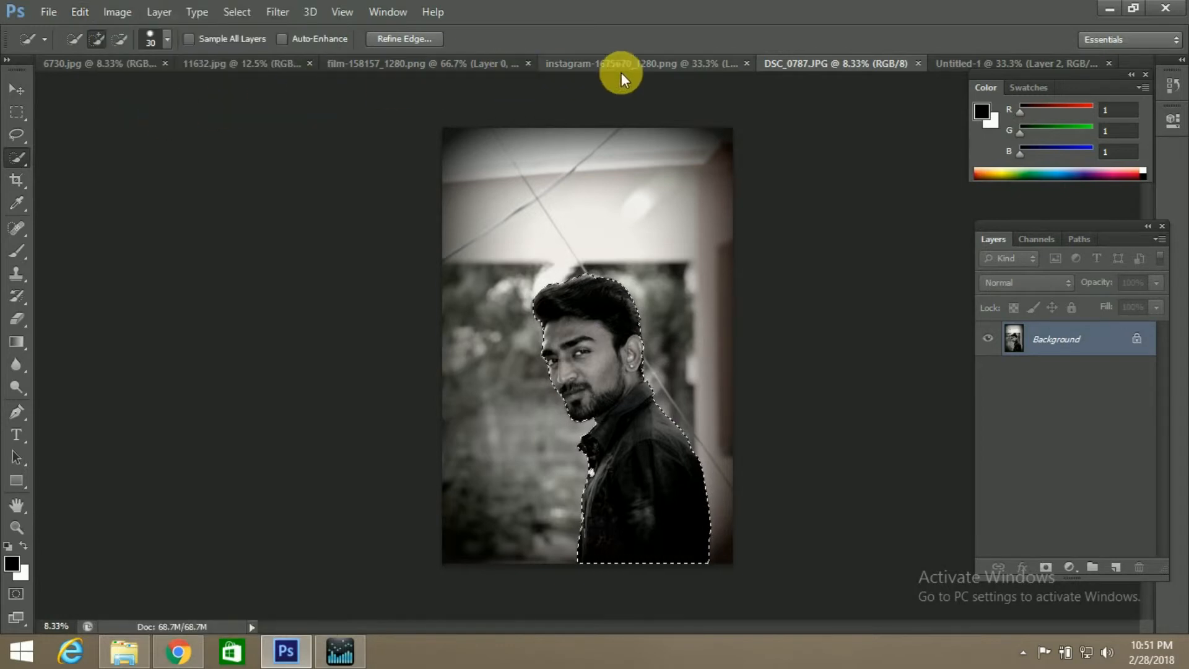
left_click(964, 61)
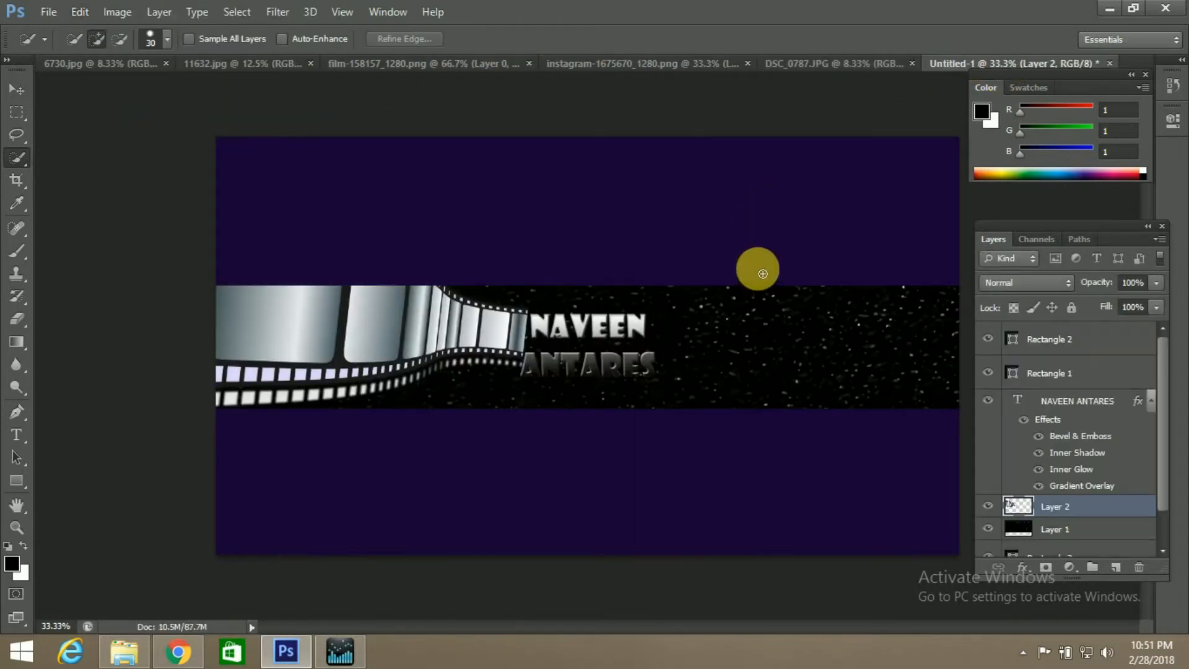
key("ctrl+v")
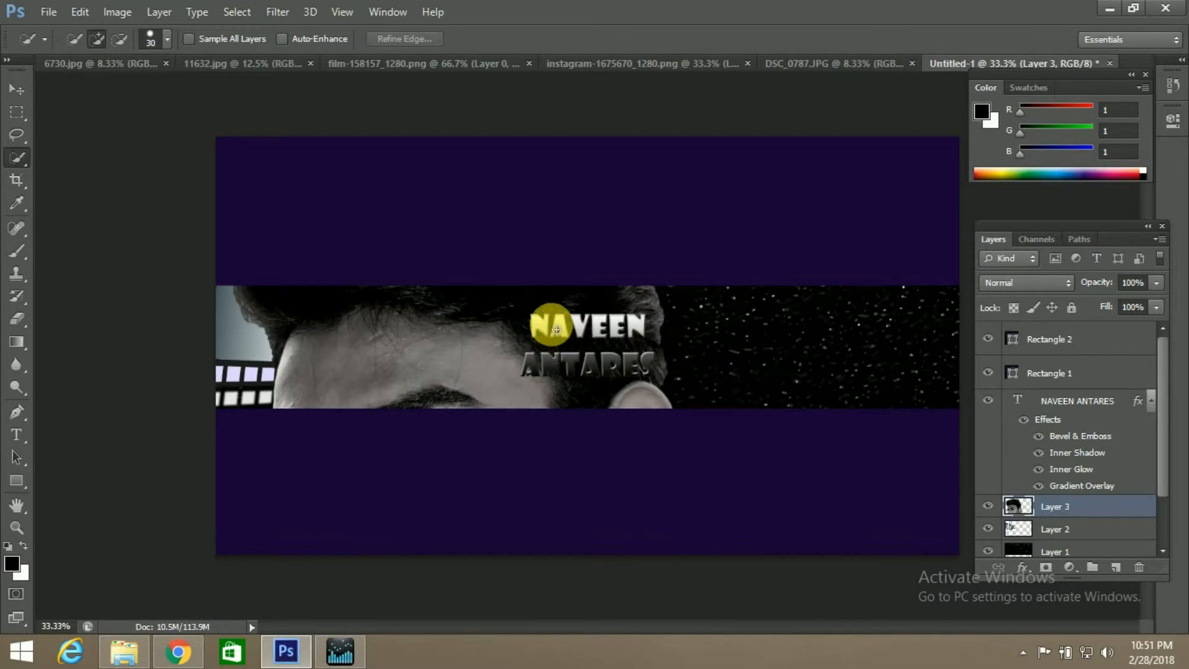
Free-transform the man's cutout to about 14% width and 12% height, placing it in the central band near its right end
key("ctrl+t")
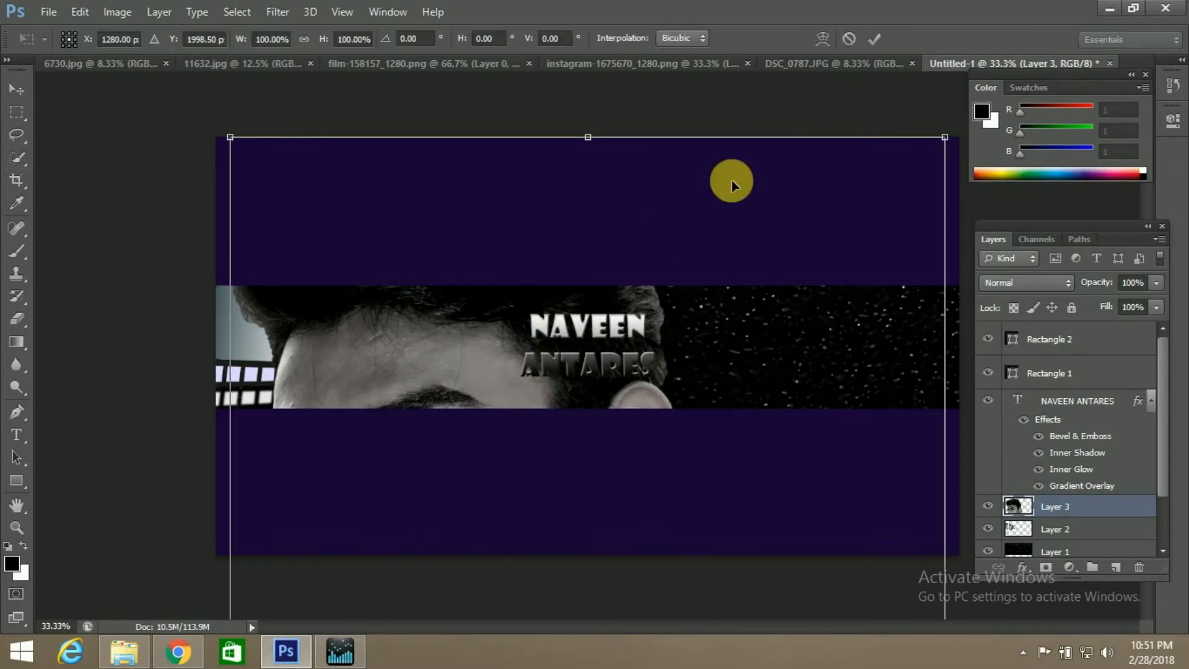
left_click_drag(231, 138, 703, 493)
left_click_drag(751, 525, 719, 203)
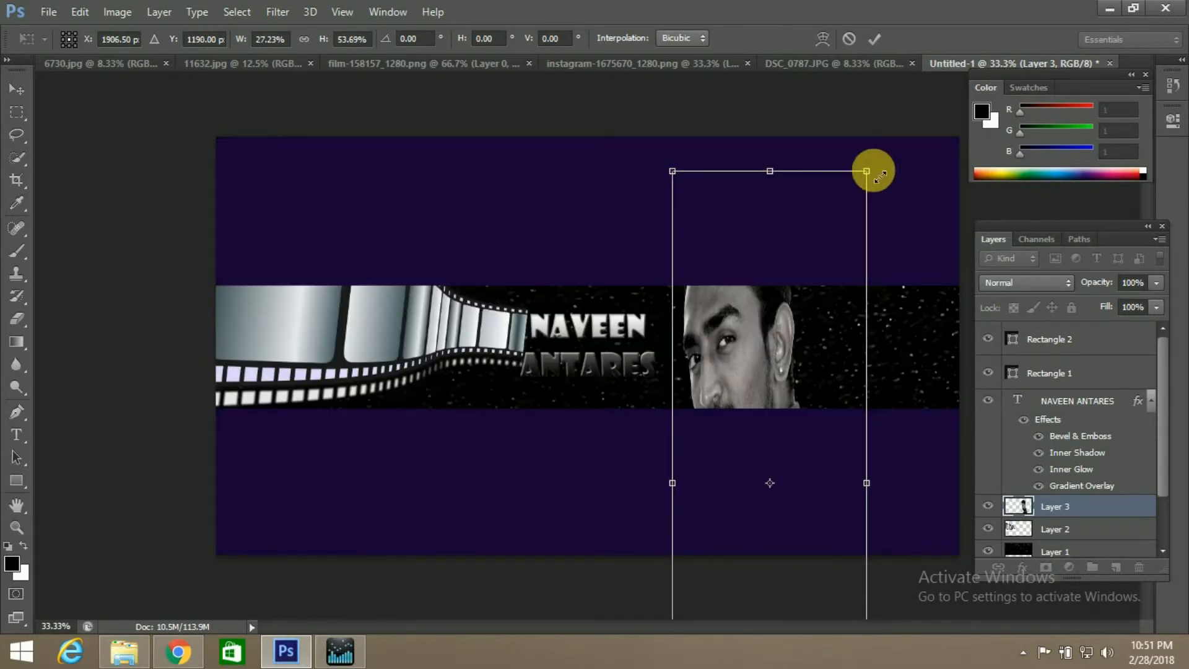
left_click_drag(866, 171, 797, 364)
left_click_drag(777, 403, 882, 321)
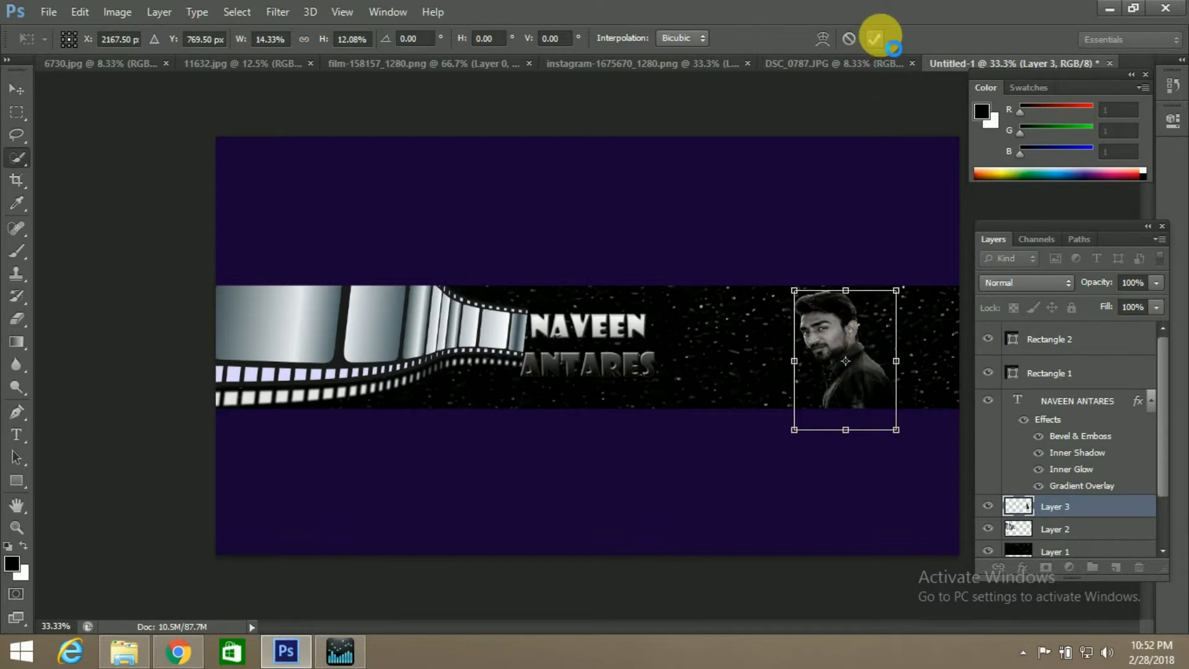
left_click(875, 39)
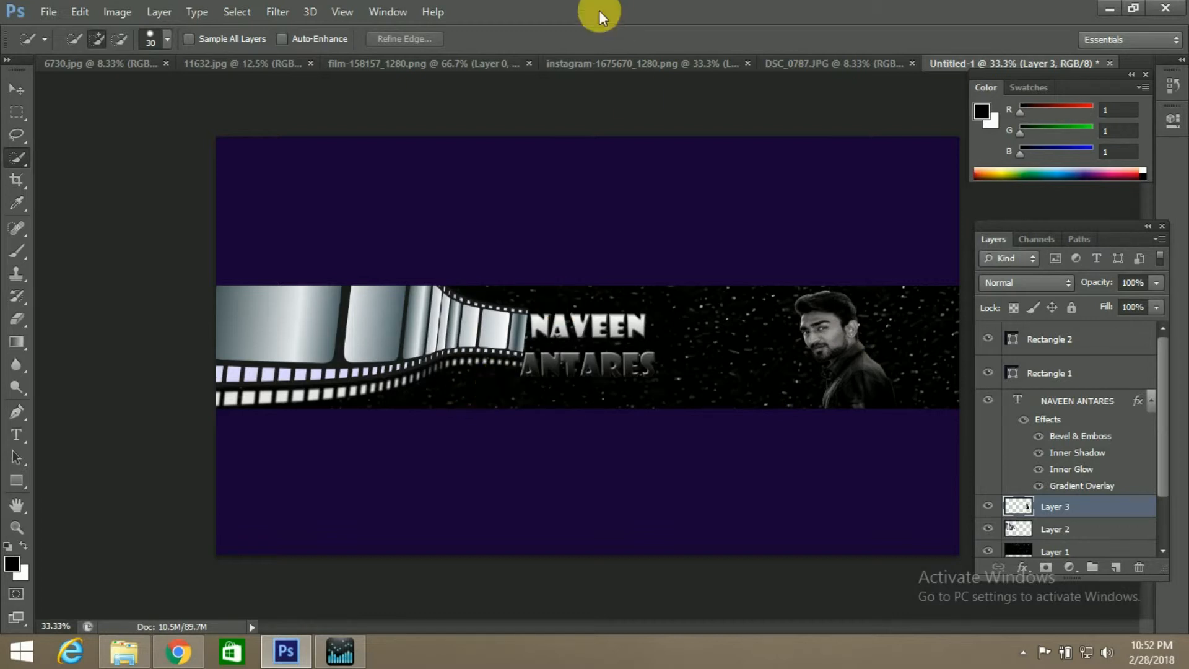
Switch to Chrome and go through the open resource pages to the Instagram logo page on Pixabay
left_click(177, 651)
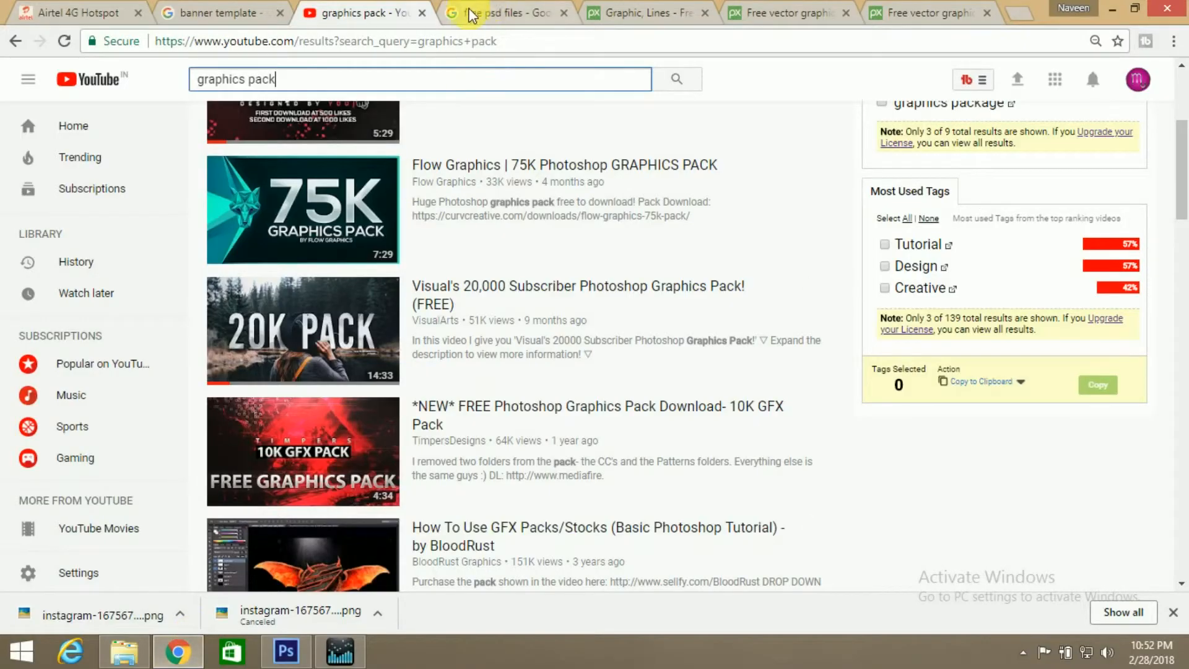
left_click(489, 13)
left_click(708, 9)
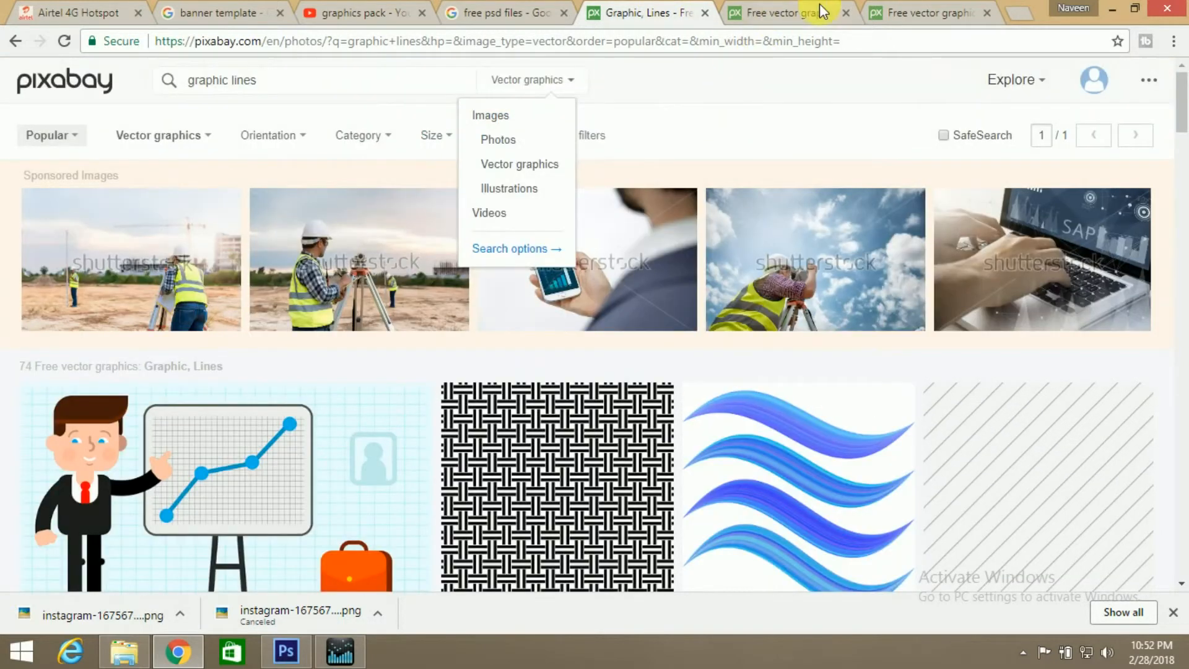
left_click(819, 6)
left_click(911, 15)
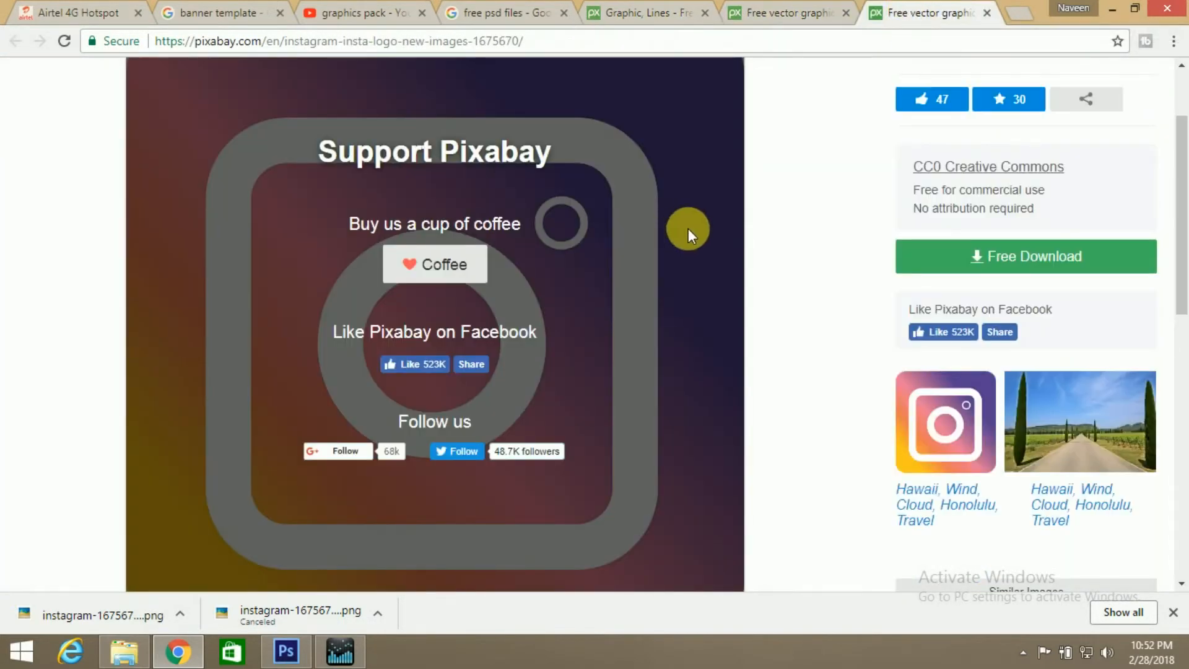
scroll(682, 228, "up", 2)
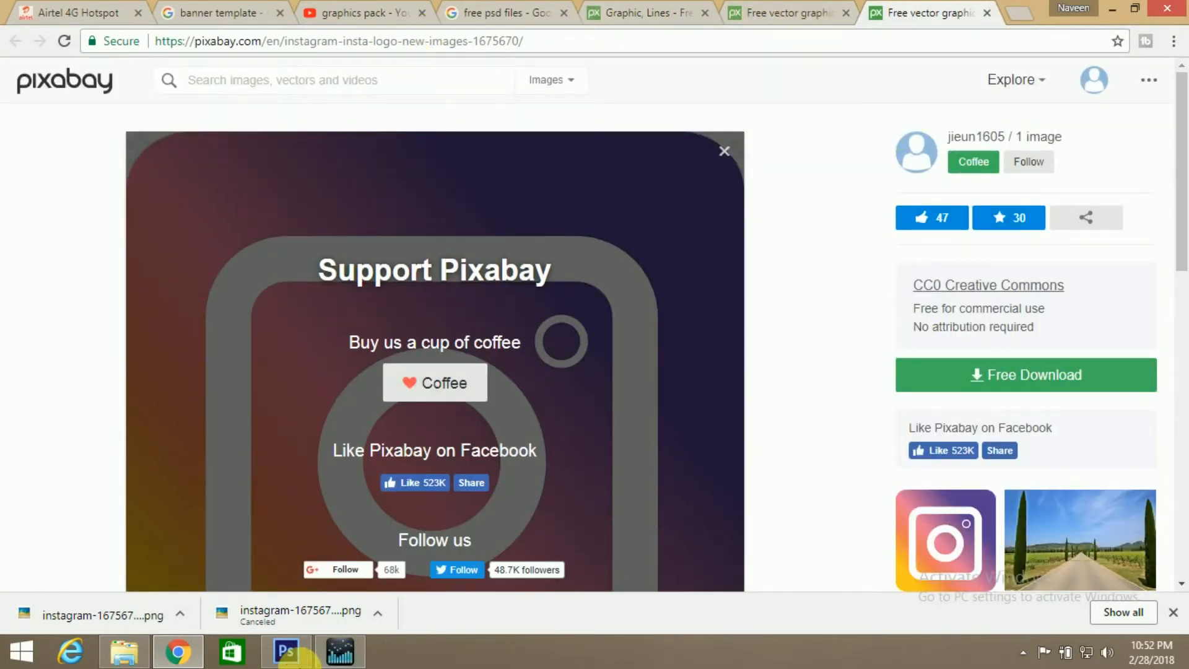
Switch to Photoshop, copy the whole Instagram logo from instagram-1675670_1280.png and paste it into the banner document above the man's cutout layer
left_click(286, 650)
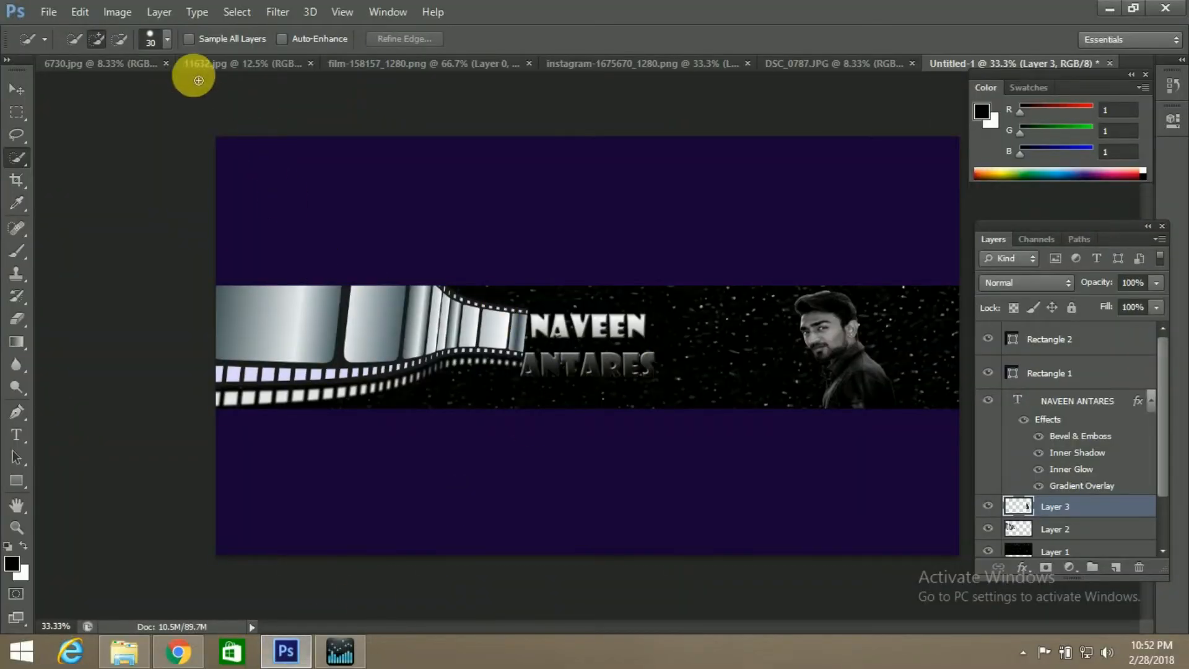
left_click(414, 61)
left_click(584, 62)
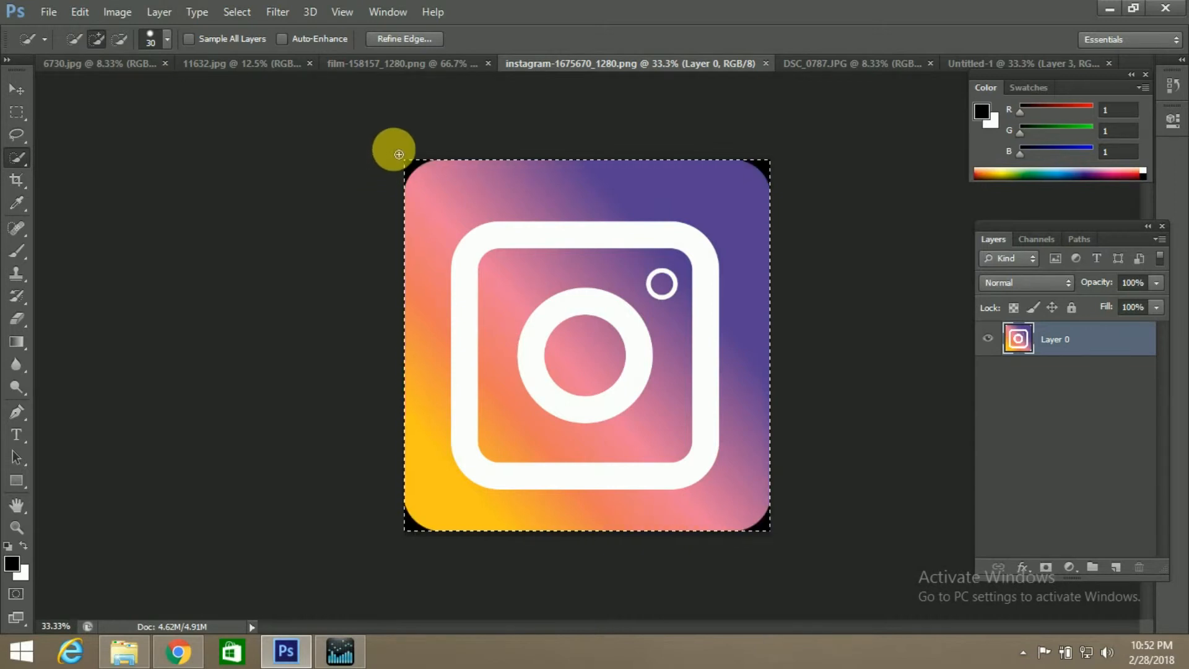
left_click(990, 63)
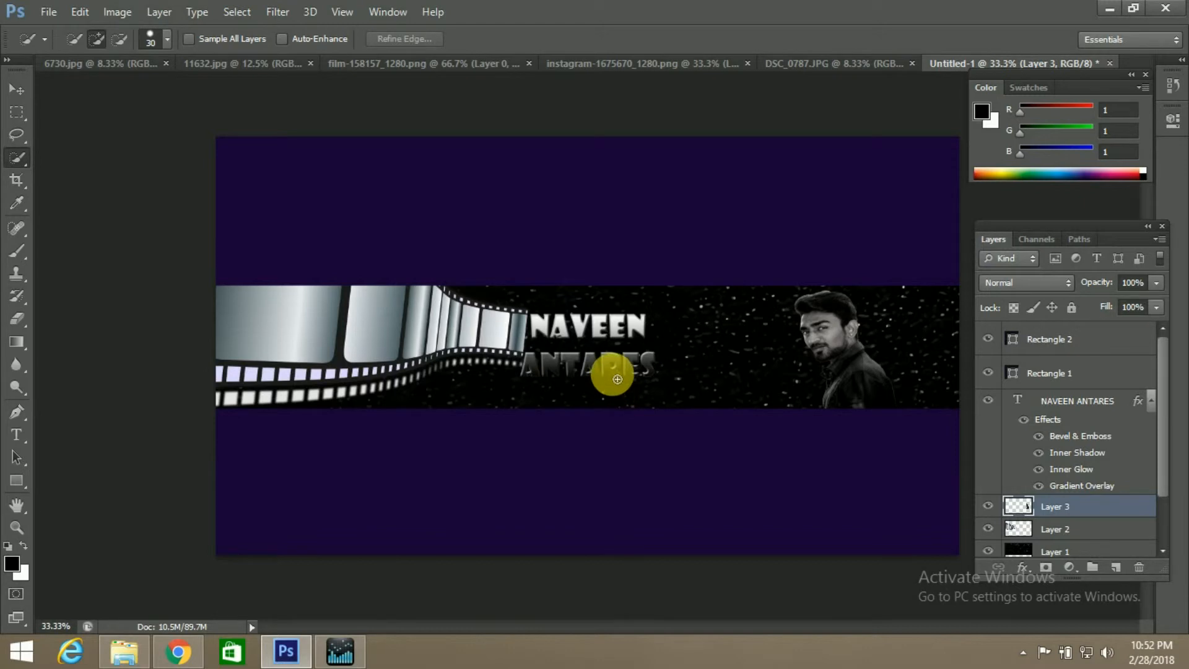
key("ctrl+v")
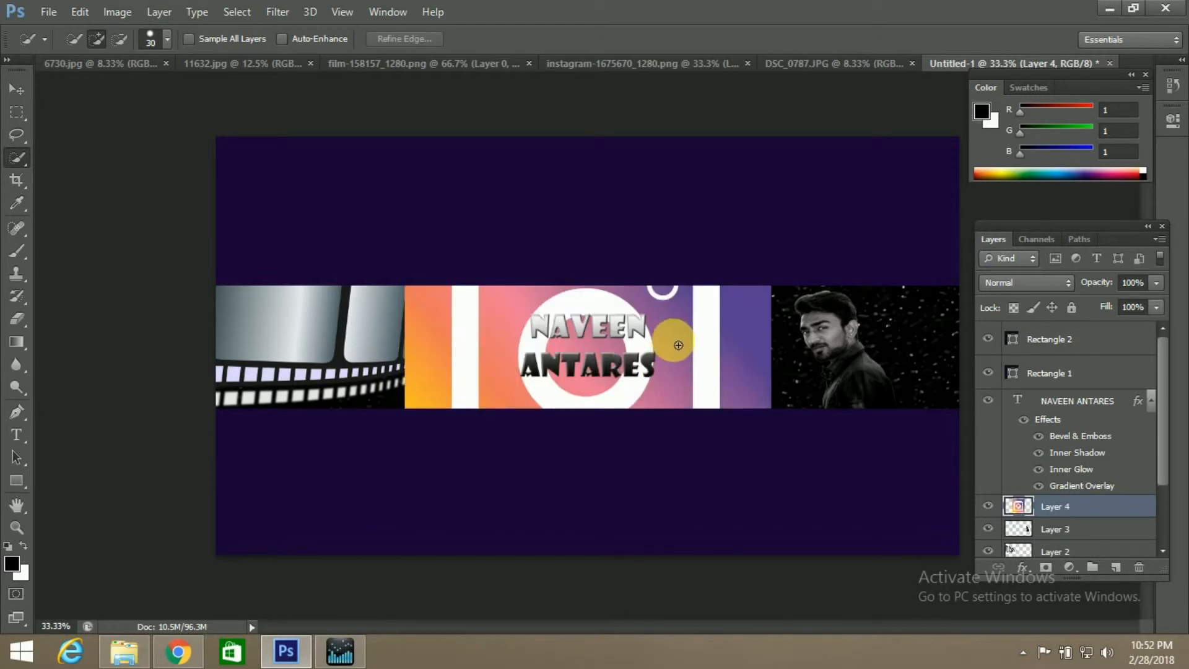
Free-transform the Instagram logo to about 5.47% width and height, placing it just below and right of the channel name in the central band
key("ctrl+t")
left_click_drag(771, 161, 696, 374)
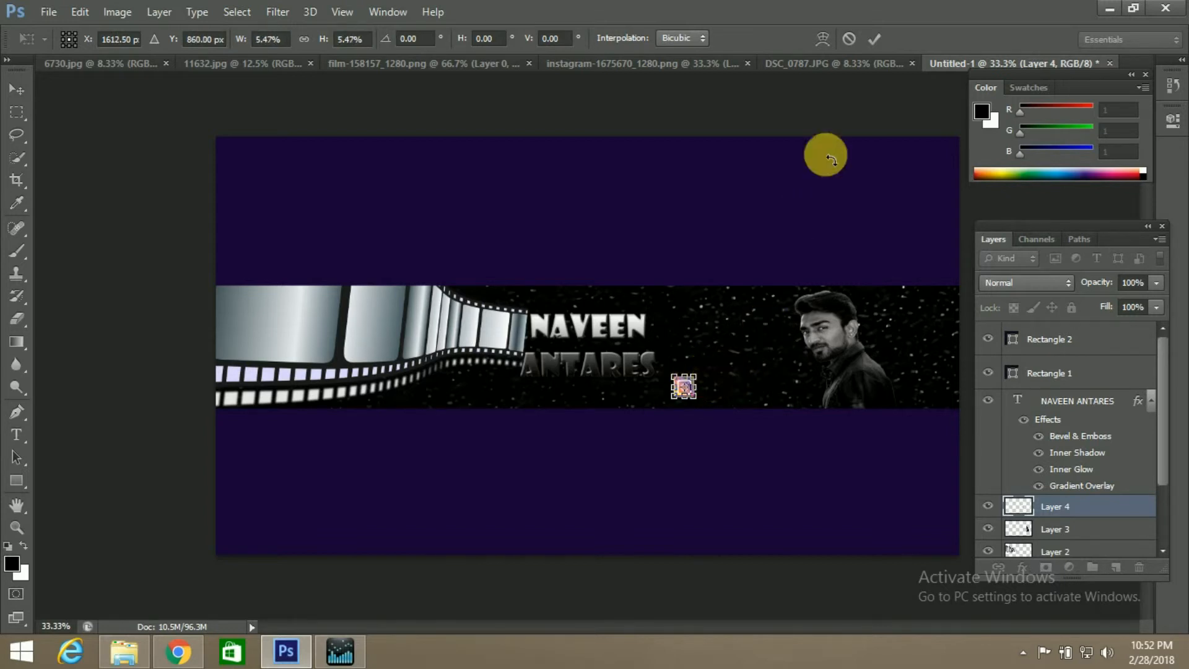
left_click(873, 39)
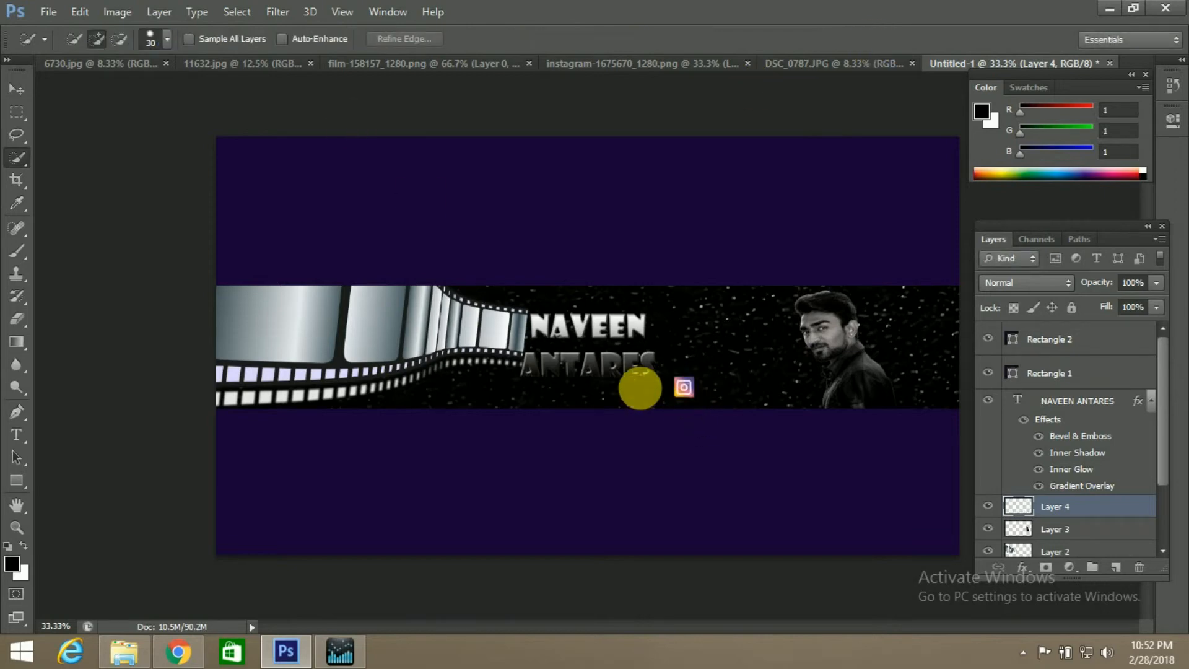
Add a new layer above the Instagram logo and enter the channel name as Showcard Gothic text starting beside the logo
left_click(17, 436)
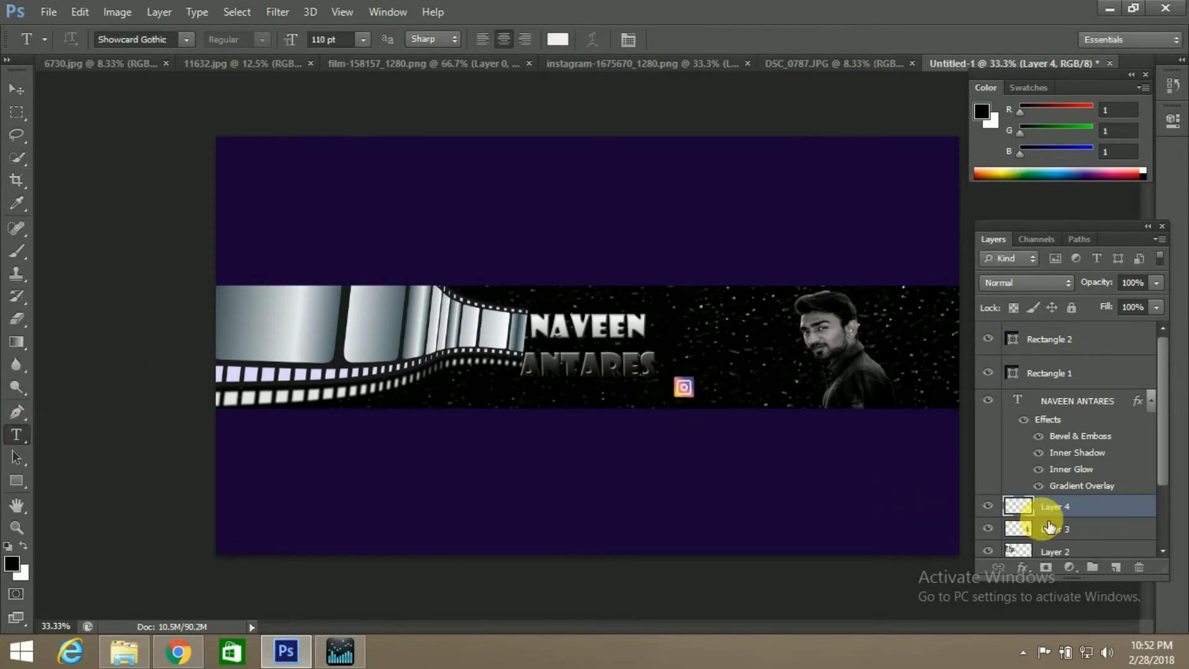
left_click(1115, 567)
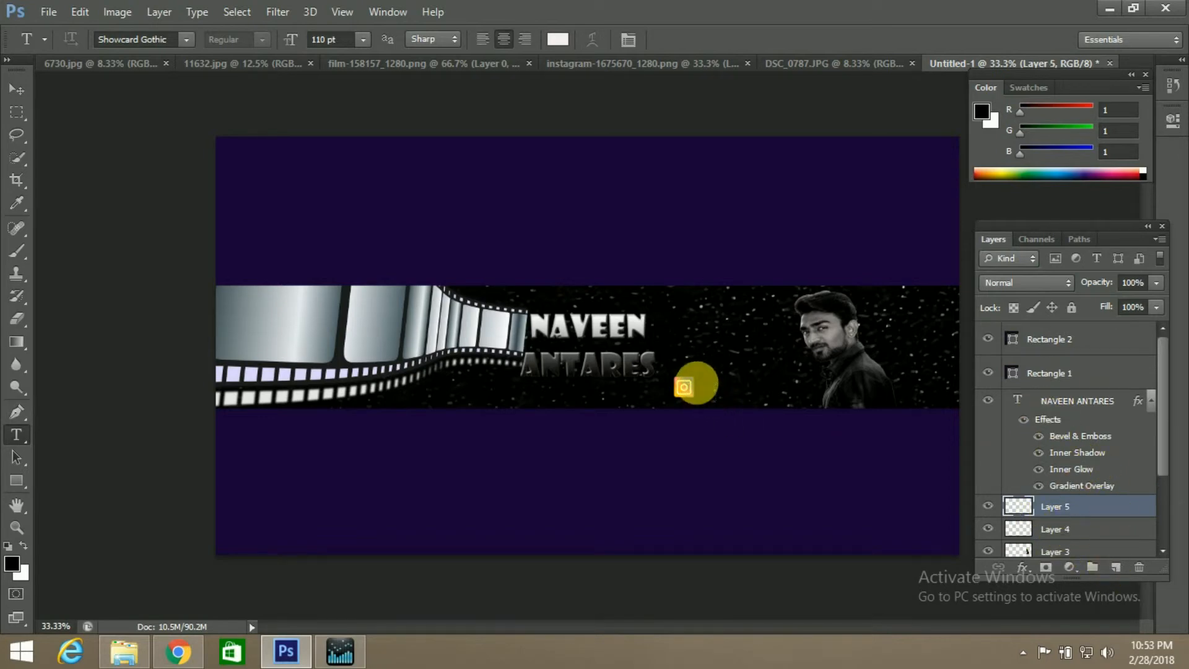
left_click(695, 380)
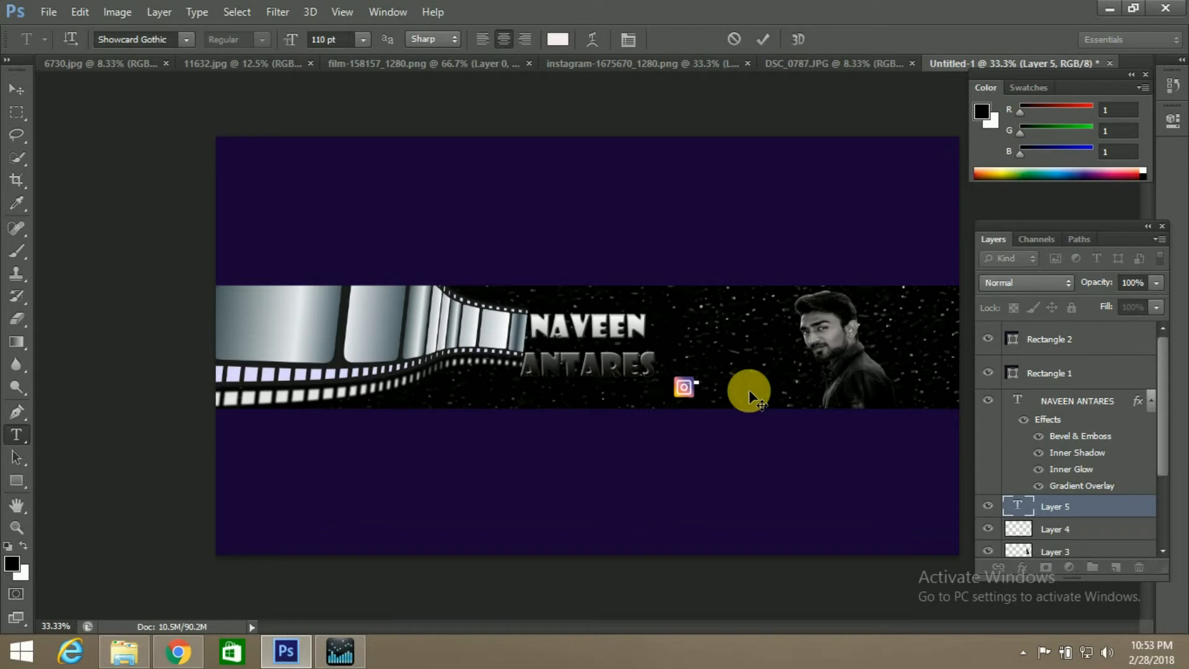
type("NAVEEN ANTARES")
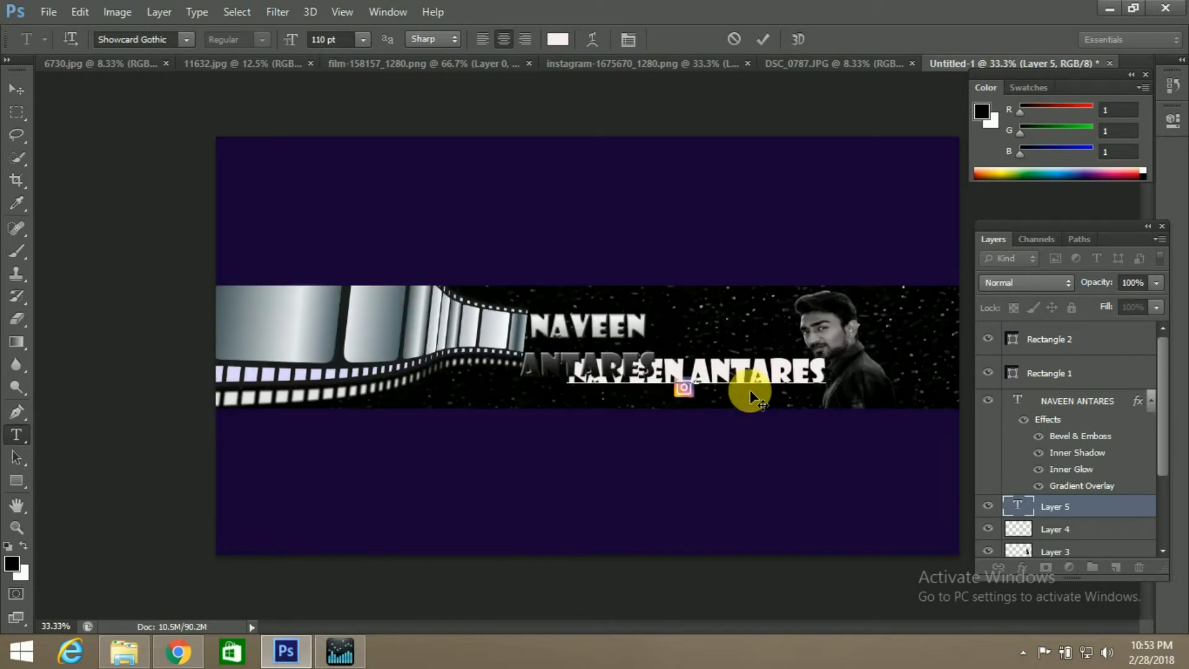
Set the font size of the whole new text beside the Instagram logo to 30 pt
left_click_drag(827, 372, 597, 230)
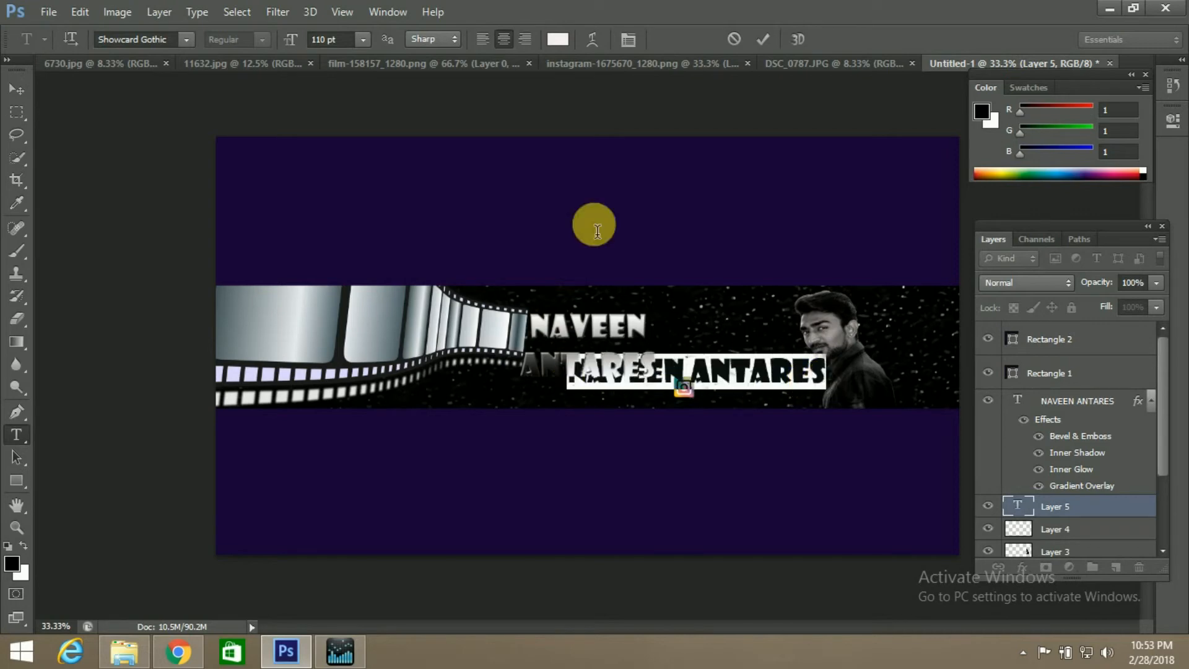
left_click(364, 41)
left_click(370, 184)
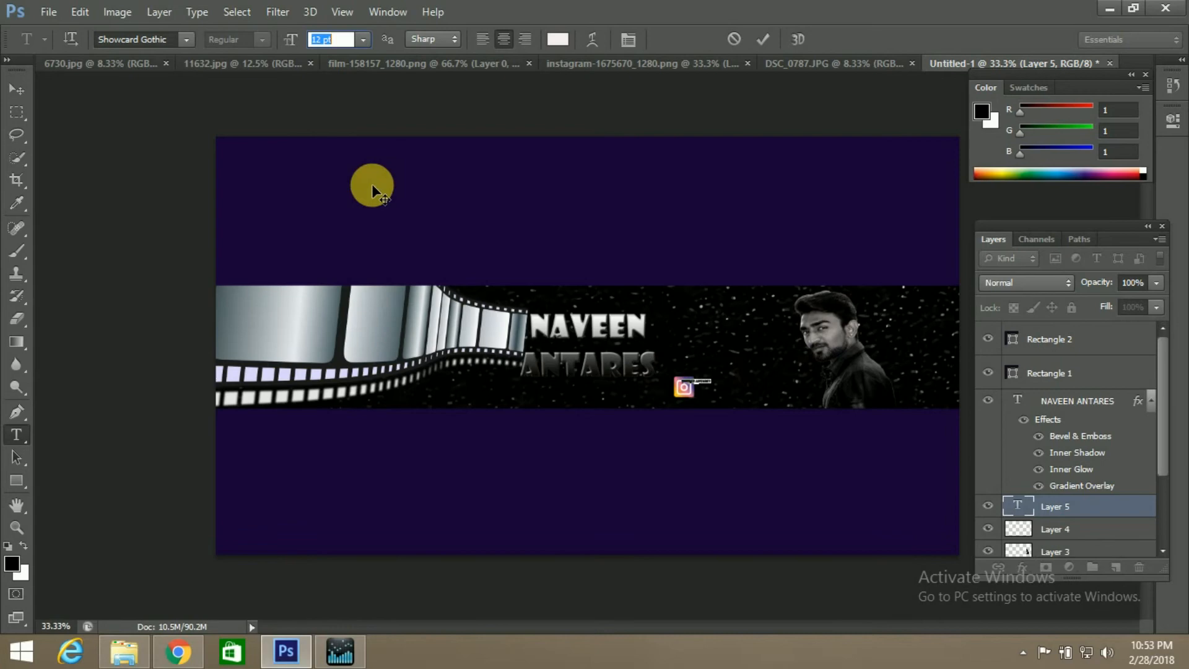
left_click(359, 44)
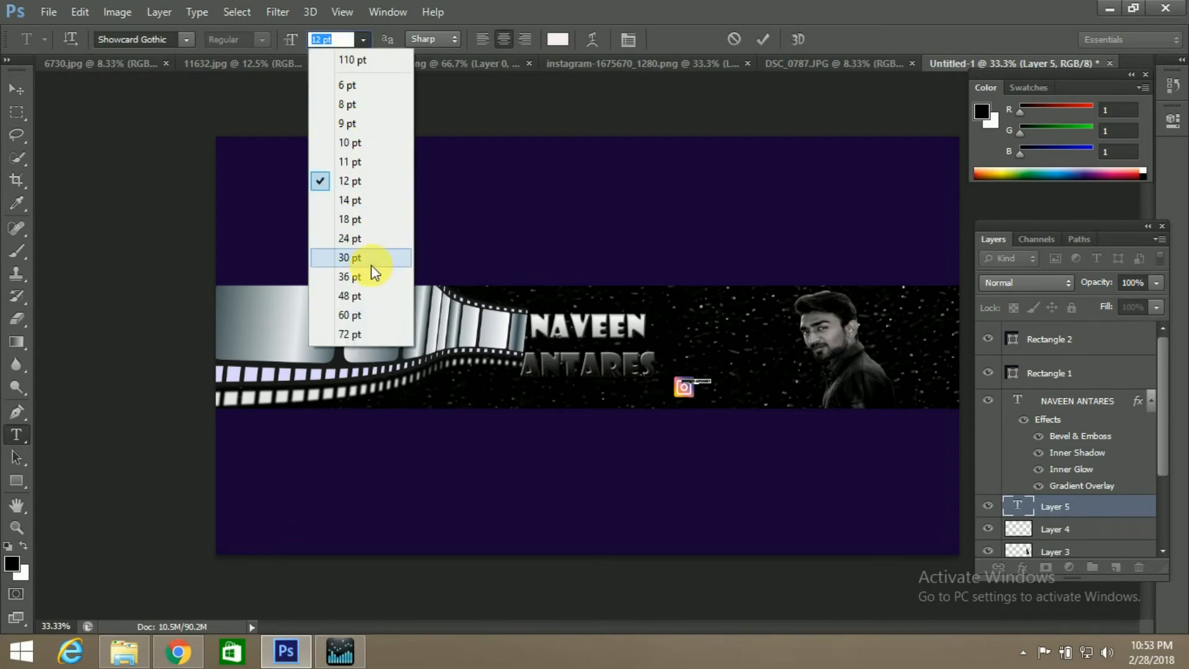
left_click(373, 312)
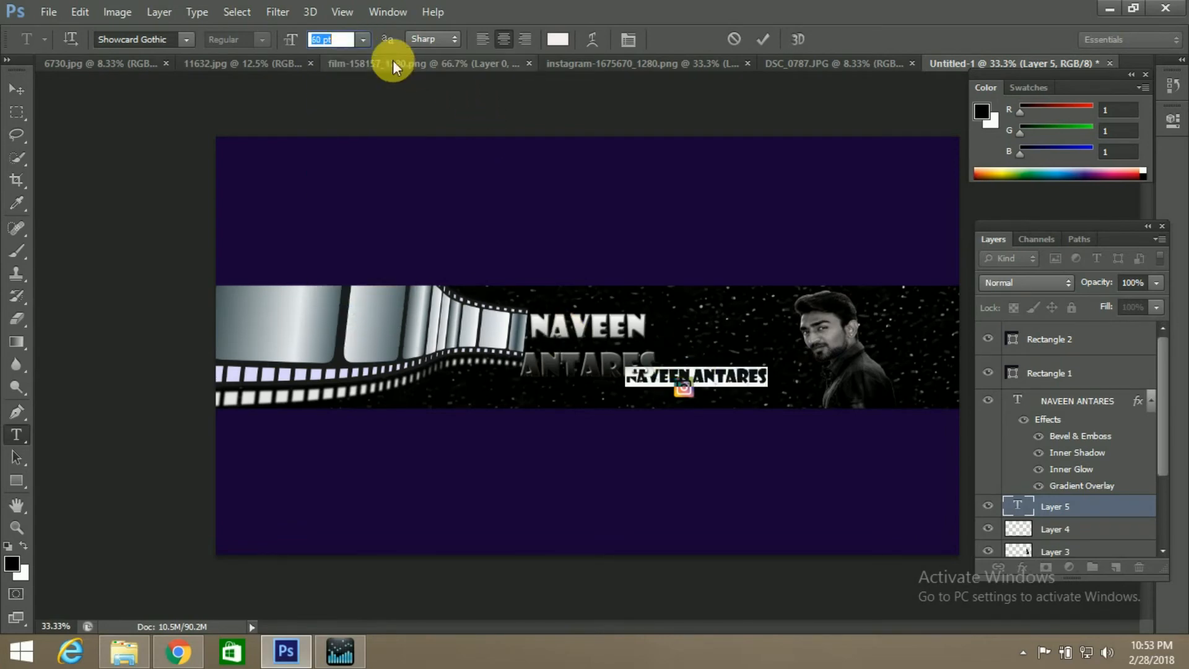
left_click(363, 40)
left_click(379, 259)
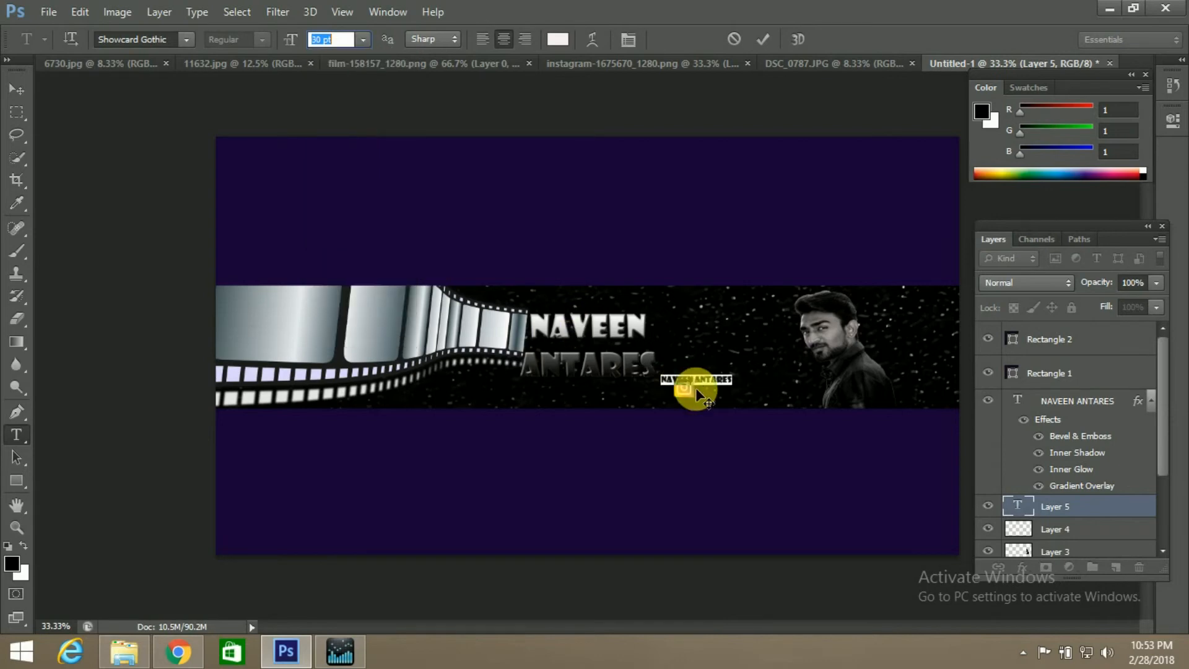
Move the small text to the right of the Instagram logo and edit it into the channel's Instagram handle with a leading @
left_click_drag(687, 358, 723, 371)
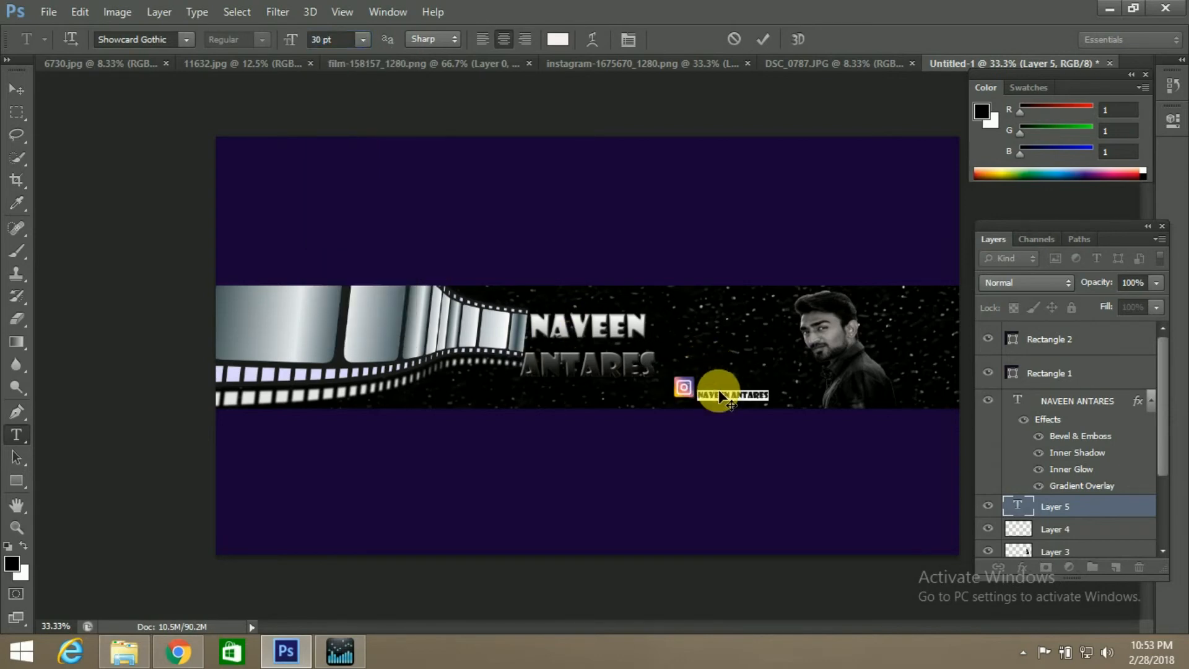
left_click(711, 397)
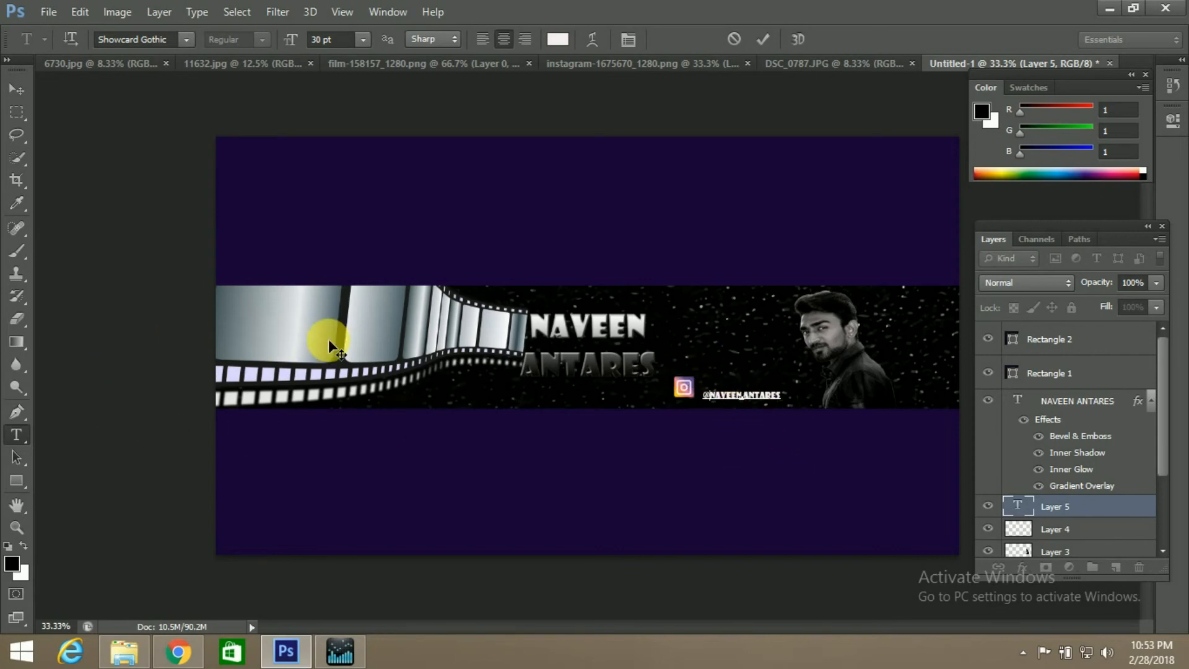
Switch to Chrome and look through the Google results for free psd files and the YouTube results for graphics pack
left_click(168, 658)
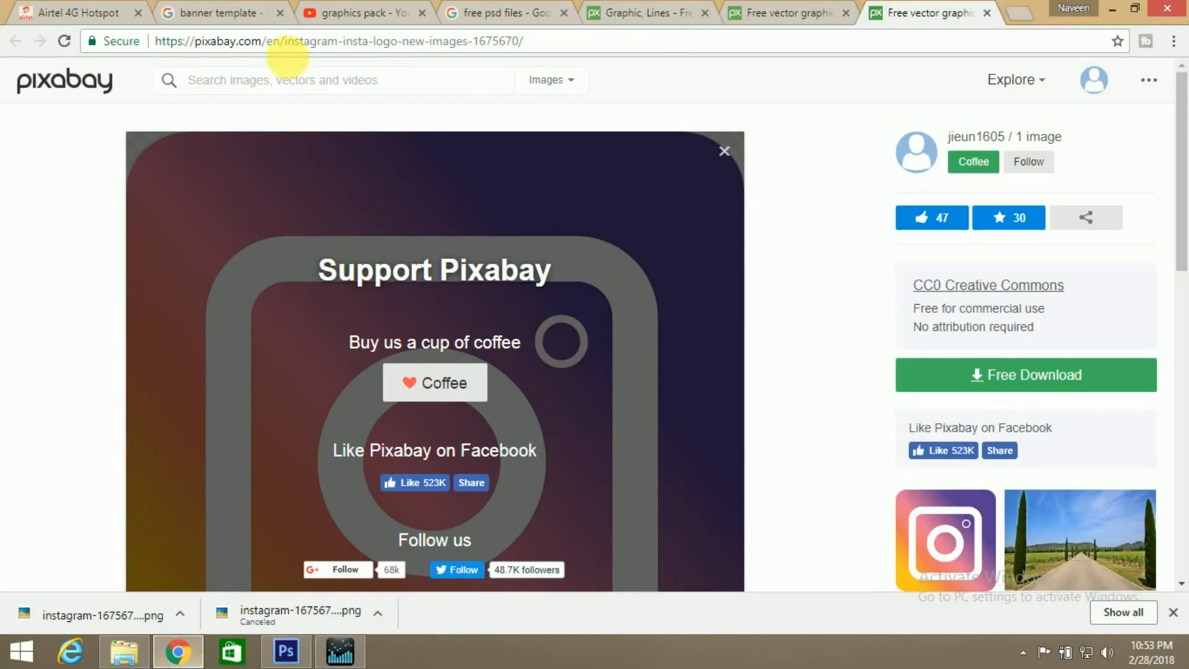
left_click(346, 8)
left_click(501, 9)
scroll(518, 233, "down", 8)
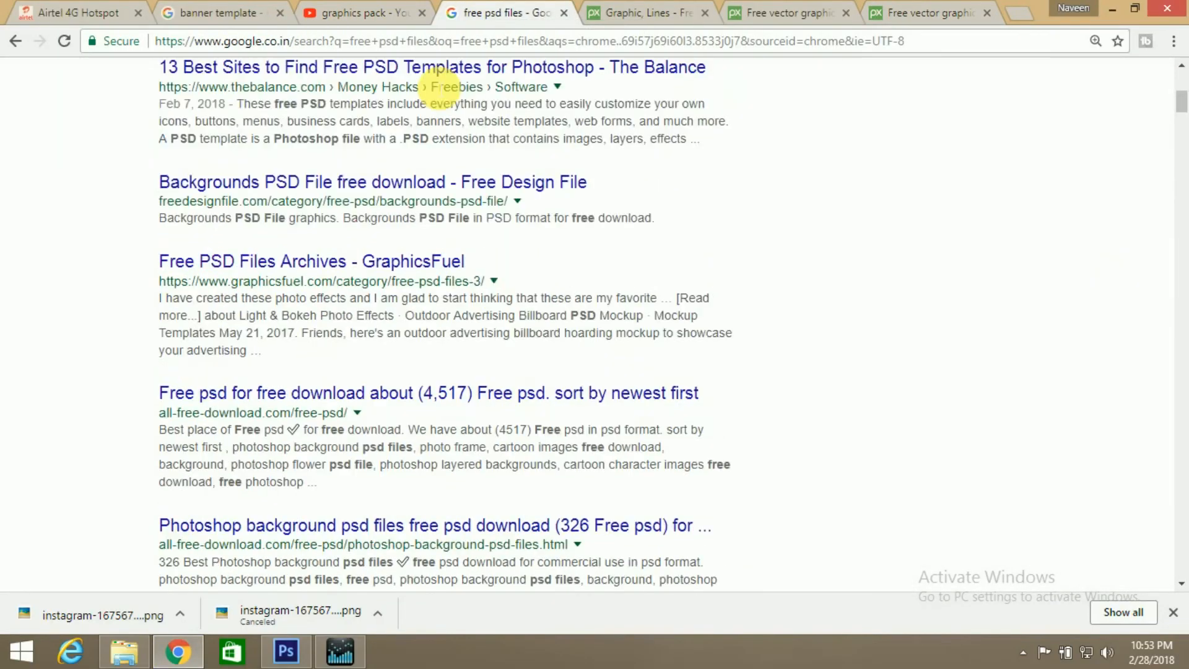
key("ctrl+shift+Tab")
scroll(540, 269, "down", 9)
scroll(306, 244, "up", 9)
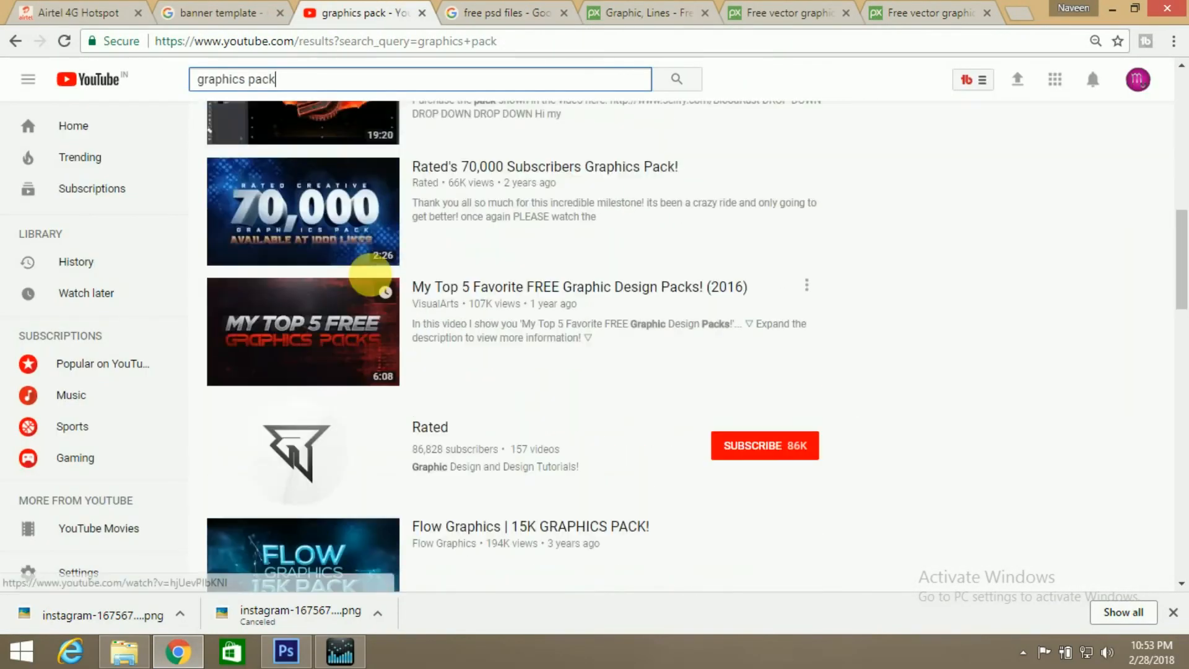
scroll(353, 238, "up", 3)
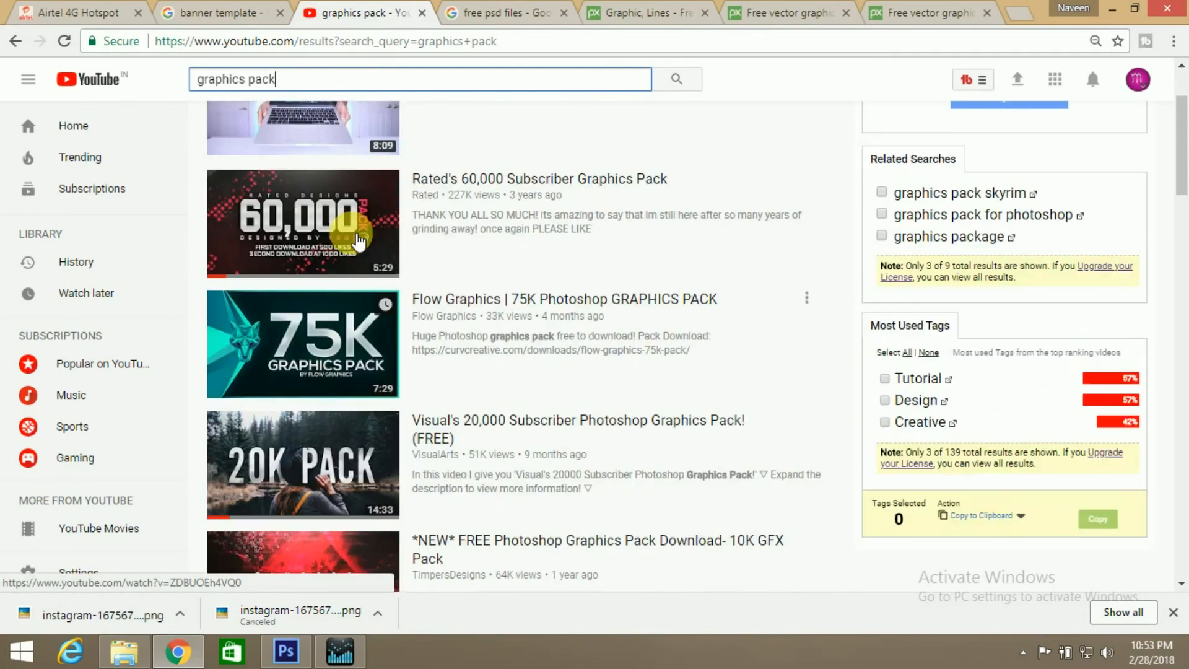
scroll(396, 238, "down", 9)
scroll(415, 297, "down", 7)
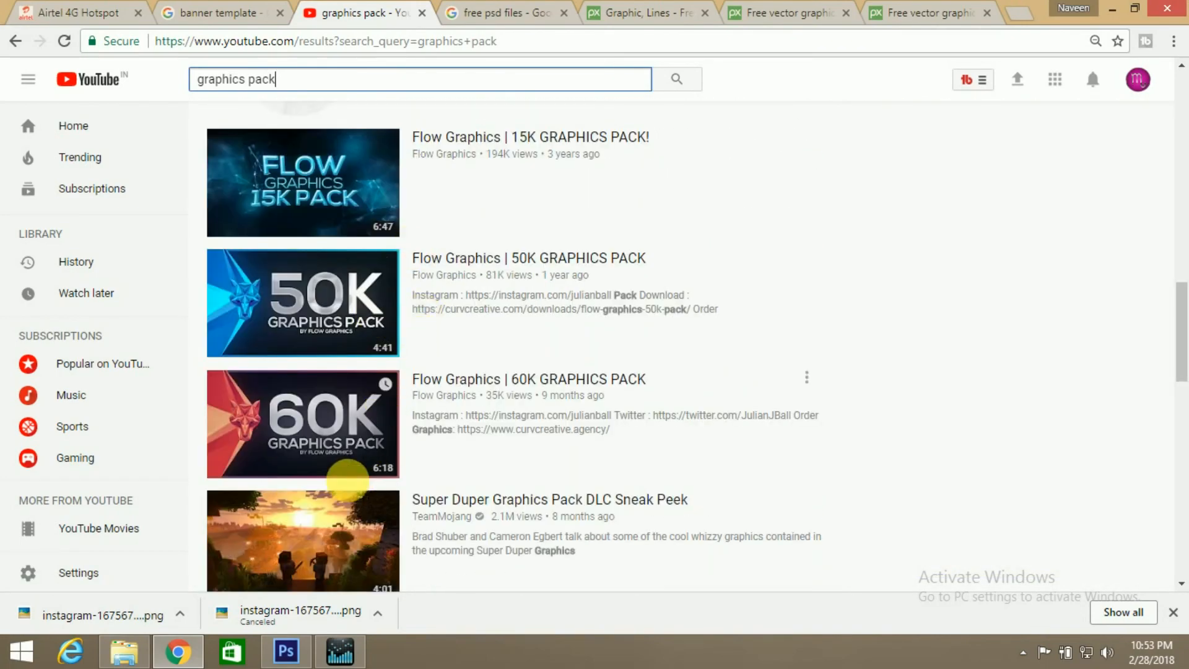
scroll(374, 202, "down", 4)
scroll(550, 207, "up", 7)
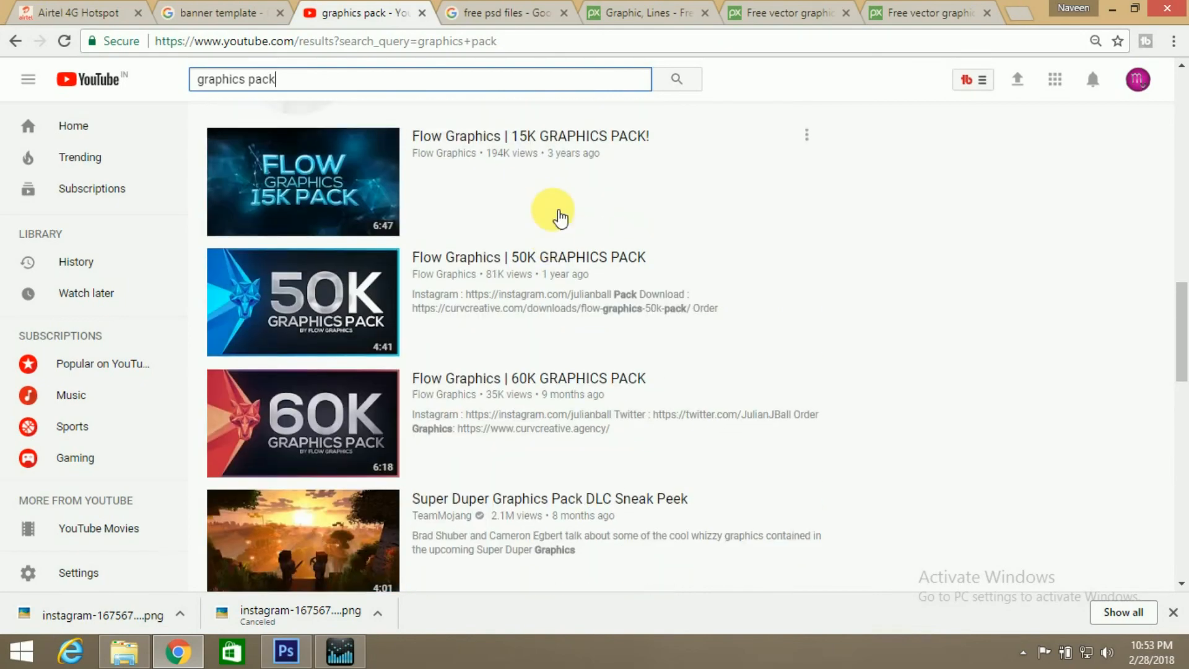
scroll(478, 351, "down", 3)
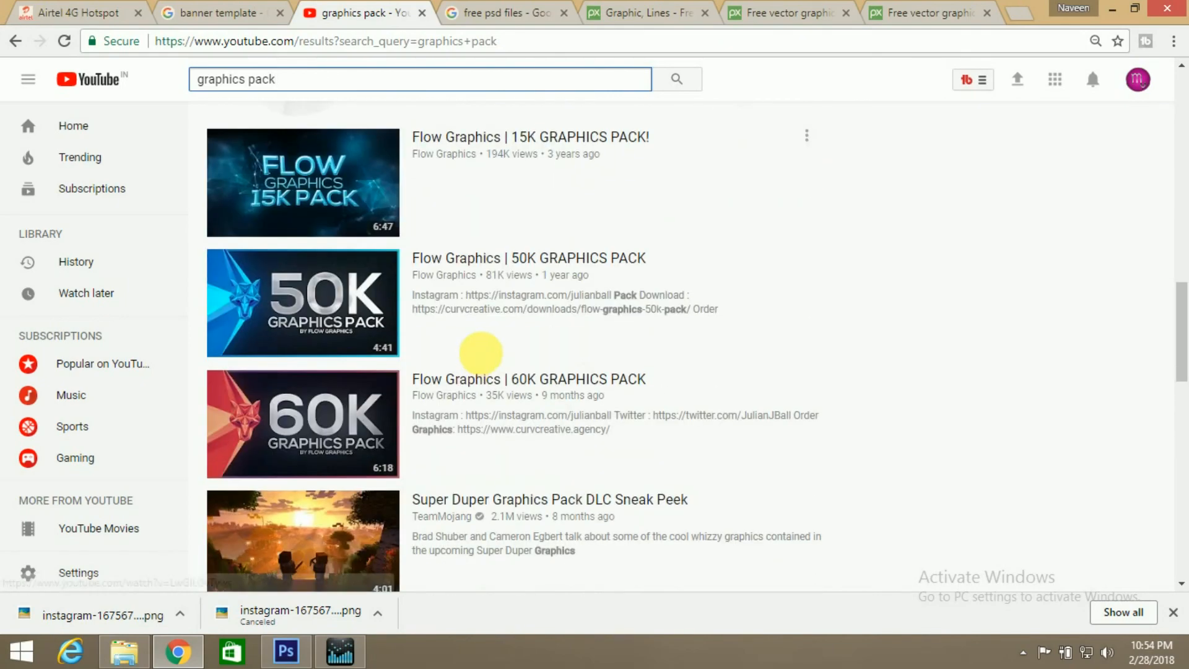
scroll(491, 332, "down", 7)
Review the free psd files, graphics pack and banner template search pages again, ending with a switch back to Photoshop
left_click(519, 15)
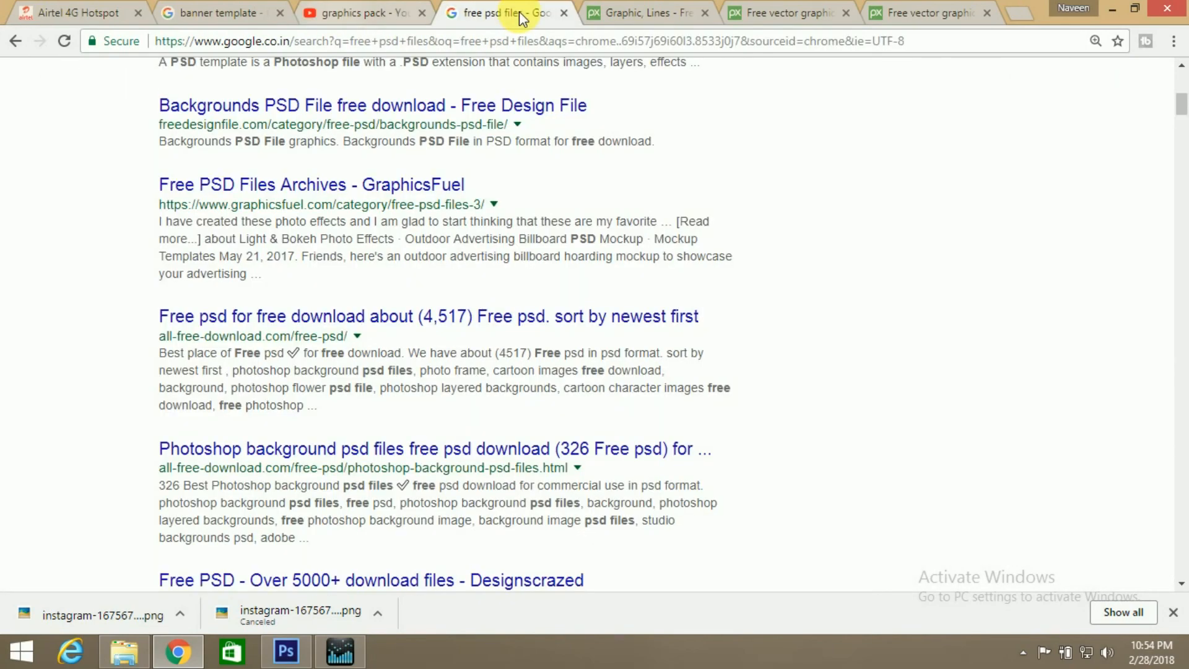
left_click(380, 7)
scroll(579, 319, "down", 12)
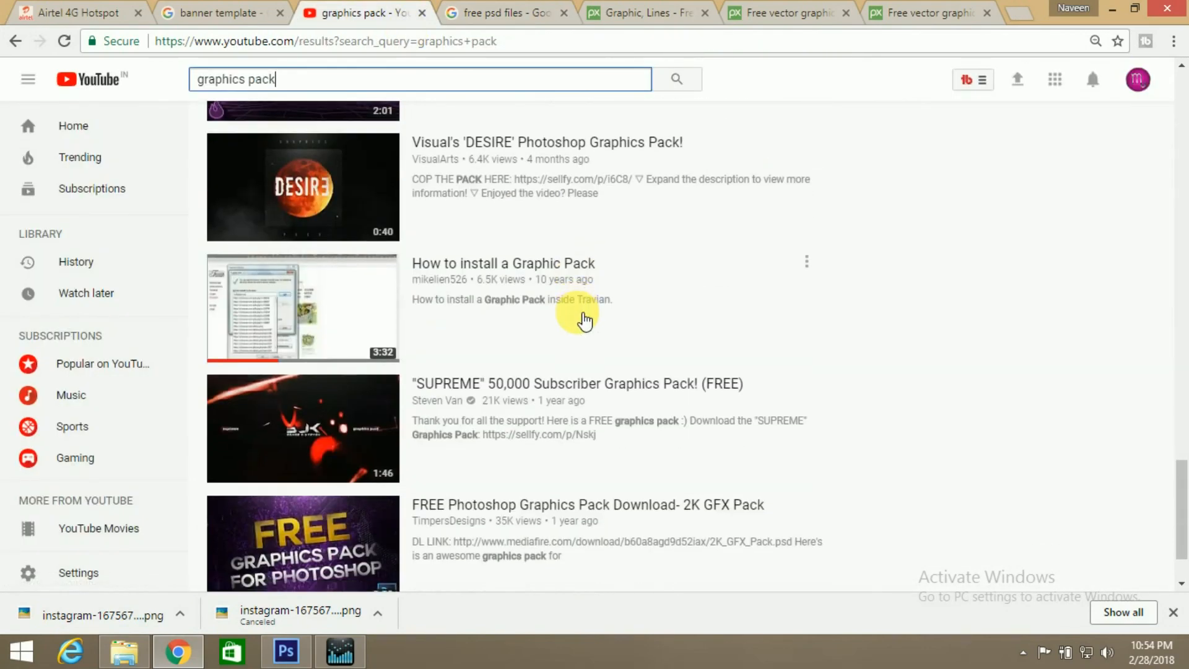
left_click(268, 11)
left_click(366, 14)
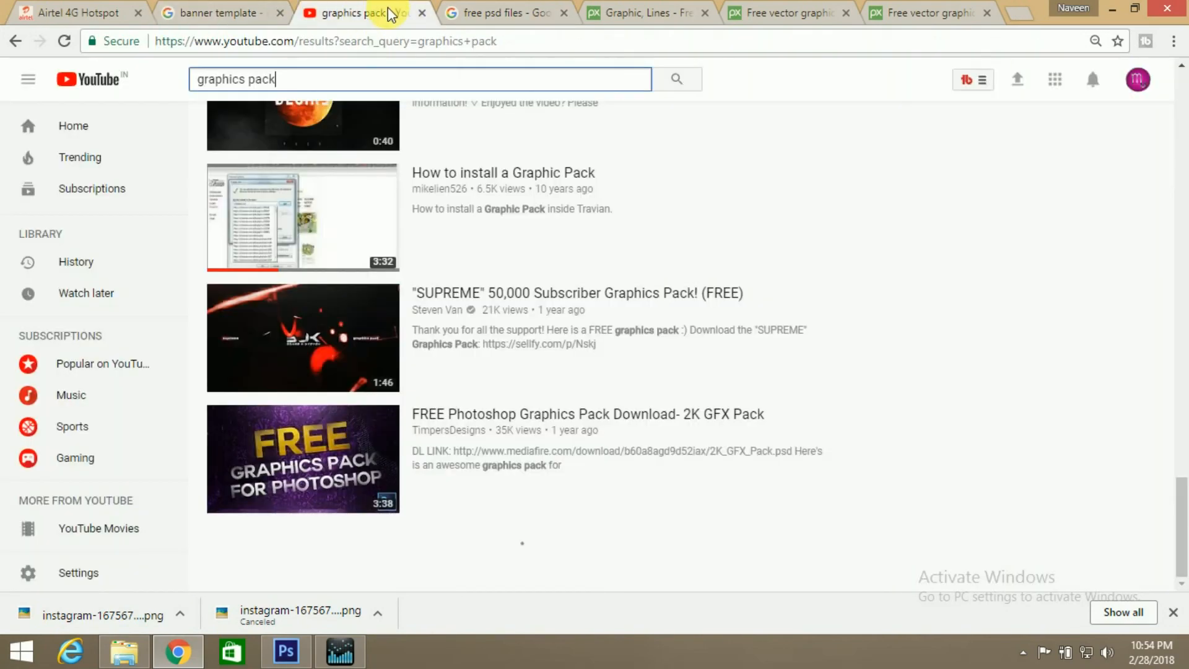
left_click(478, 8)
left_click(372, 10)
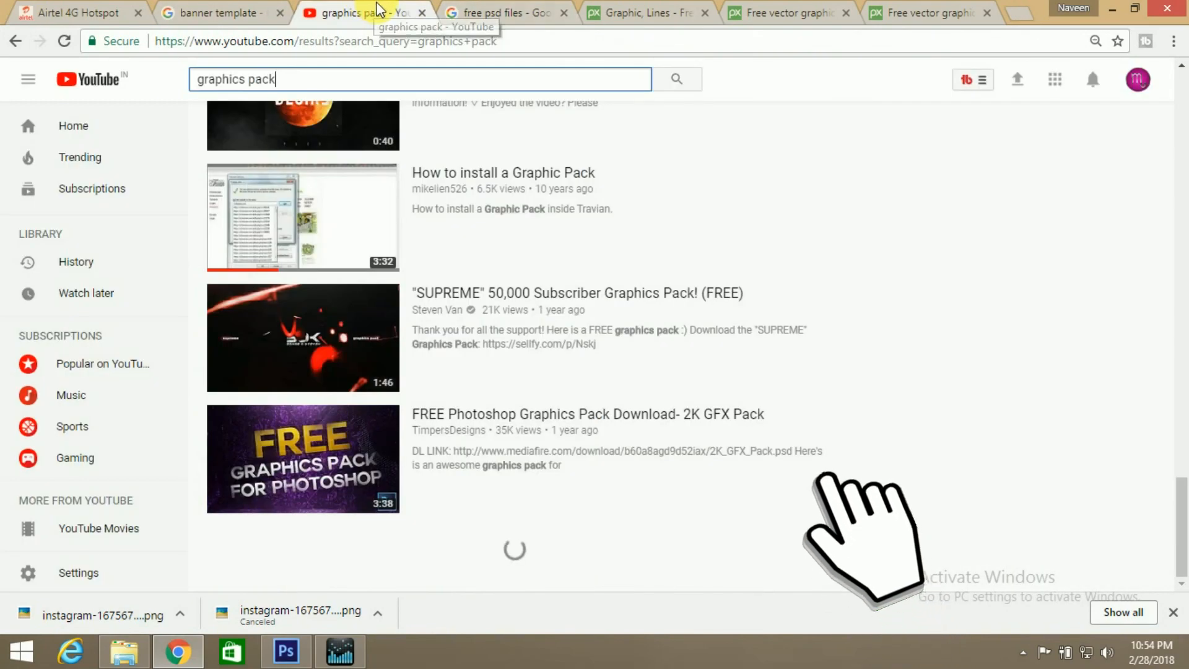
mouse_move(314, 659)
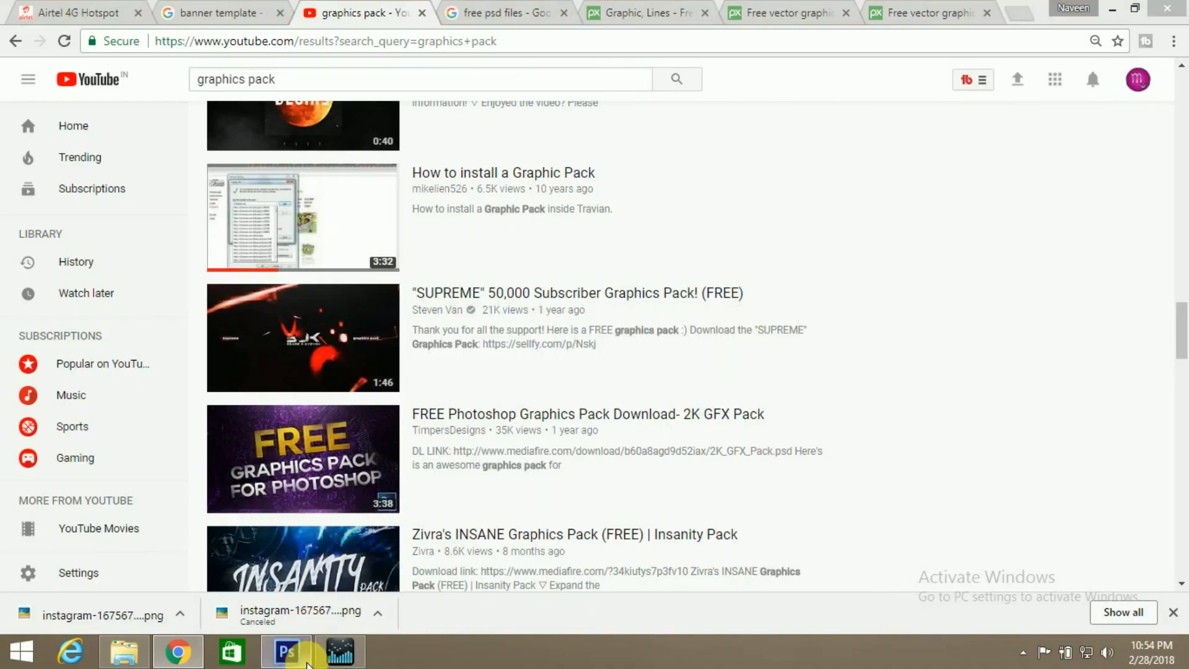
left_click(286, 650)
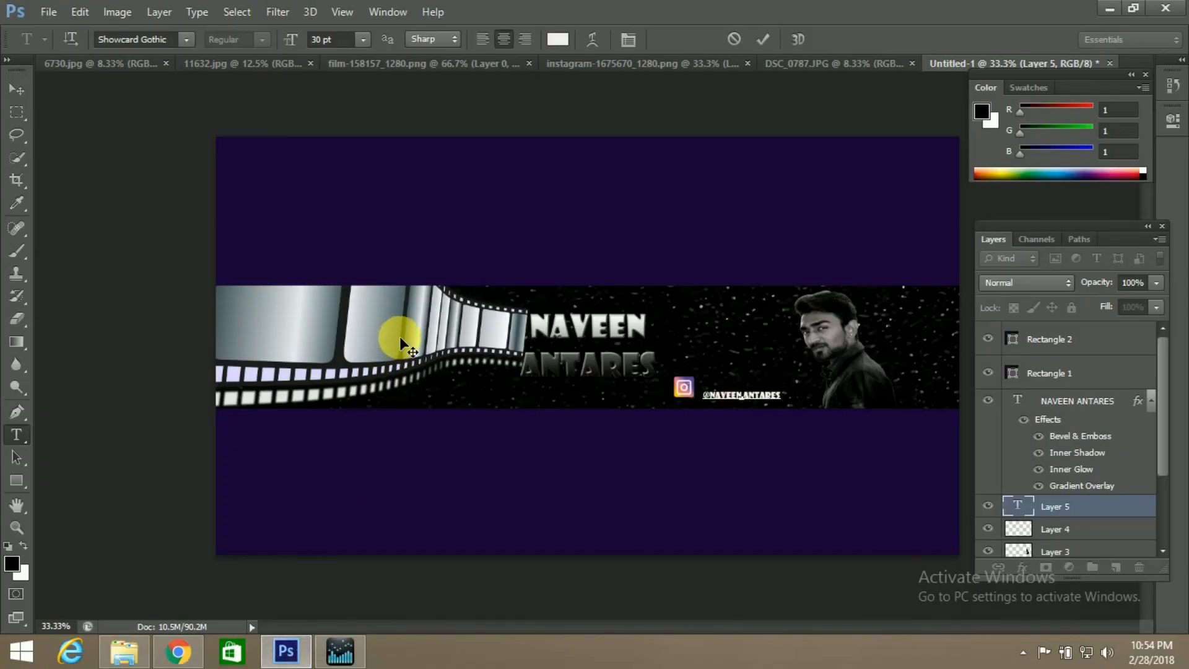